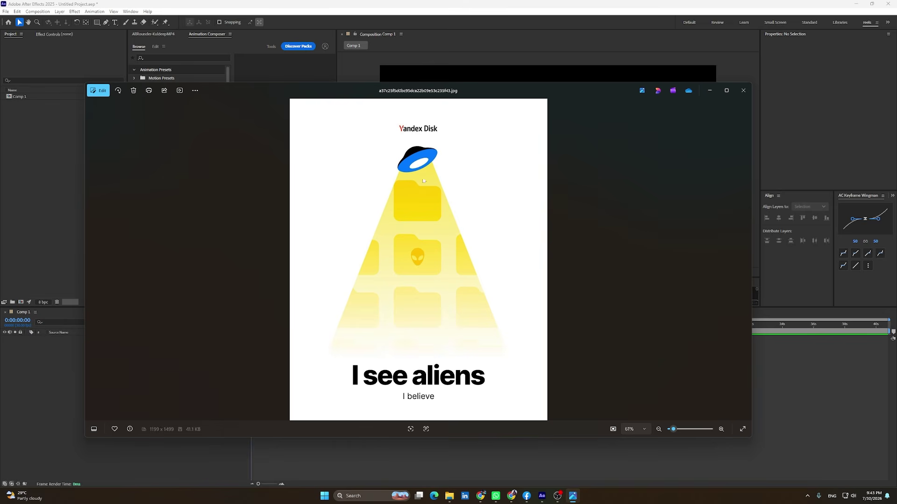
Examine the Yandex Disk "I see aliens" poster, including its spaceship, yellow light beam, folder grid and alien-face folder.
{"action": "scroll", "coordinate": [380, 313], "scroll_direction": "up", "scroll_amount": 3}
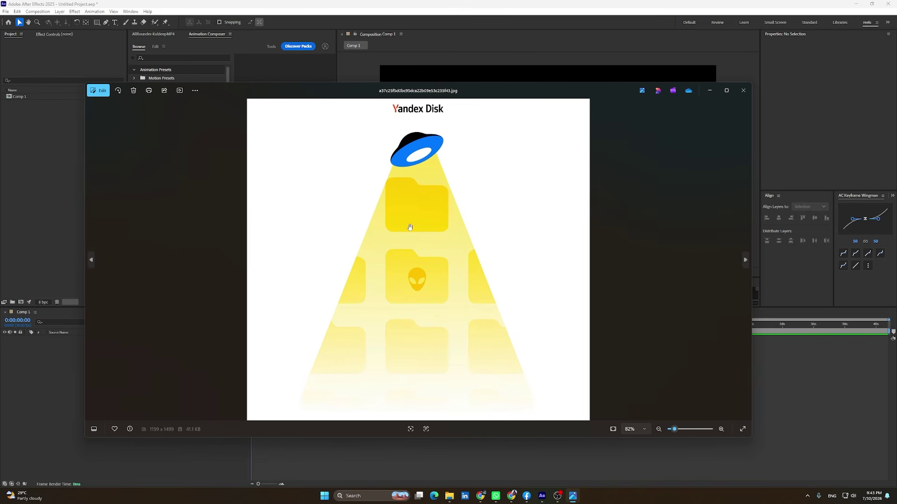
{"action": "scroll", "coordinate": [406, 219], "scroll_direction": "down", "scroll_amount": 1}
{"action": "scroll", "coordinate": [405, 219], "scroll_direction": "down", "scroll_amount": 1}
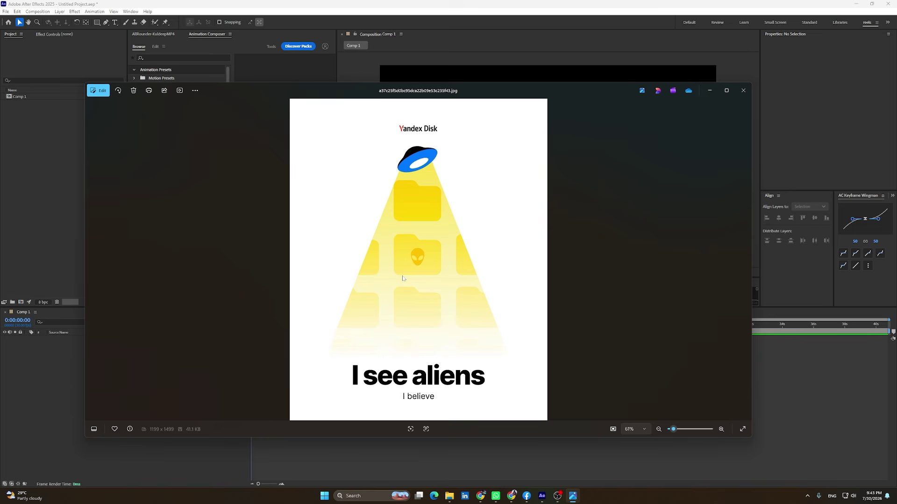
{"action": "scroll", "coordinate": [416, 257], "scroll_direction": "up", "scroll_amount": 3}
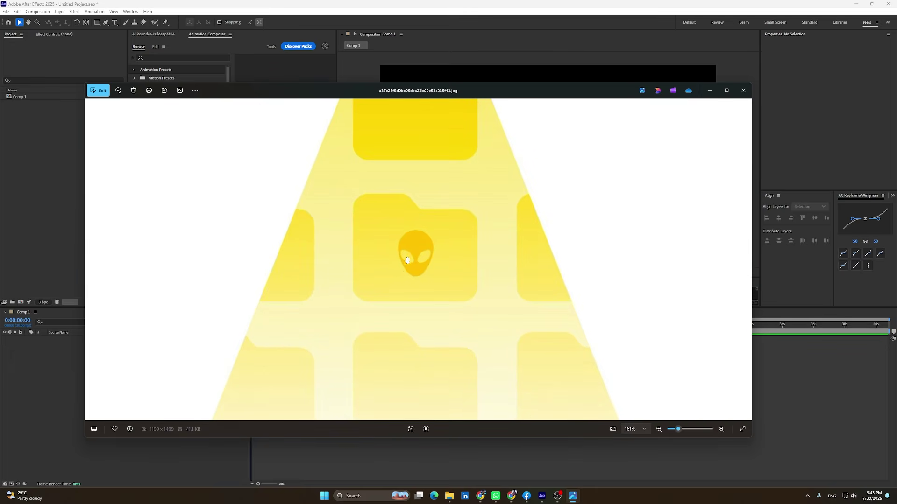
{"action": "scroll", "coordinate": [405, 252], "scroll_direction": "down", "scroll_amount": 2}
{"action": "scroll", "coordinate": [405, 252], "scroll_direction": "down", "scroll_amount": 1}
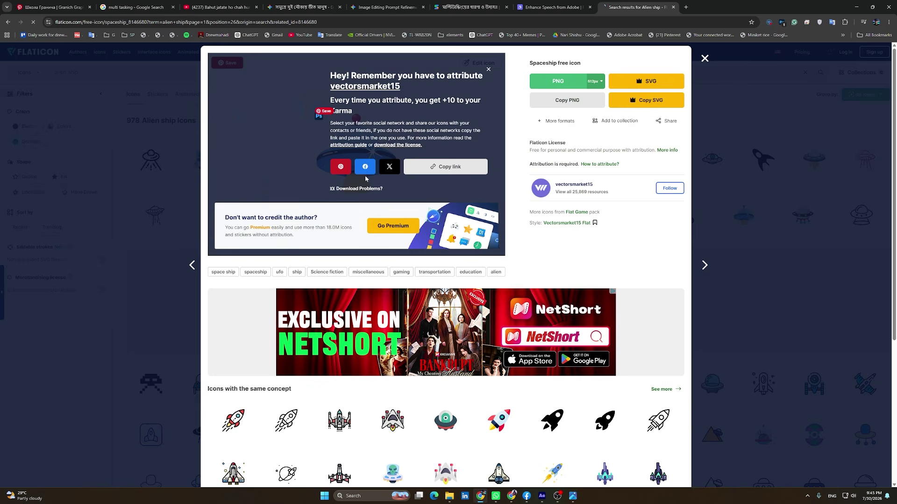
Find alien and folder icons on Flaticon and download the black alien head and the red folder as PNG.
{"action": "left_click", "coordinate": [495, 262]}
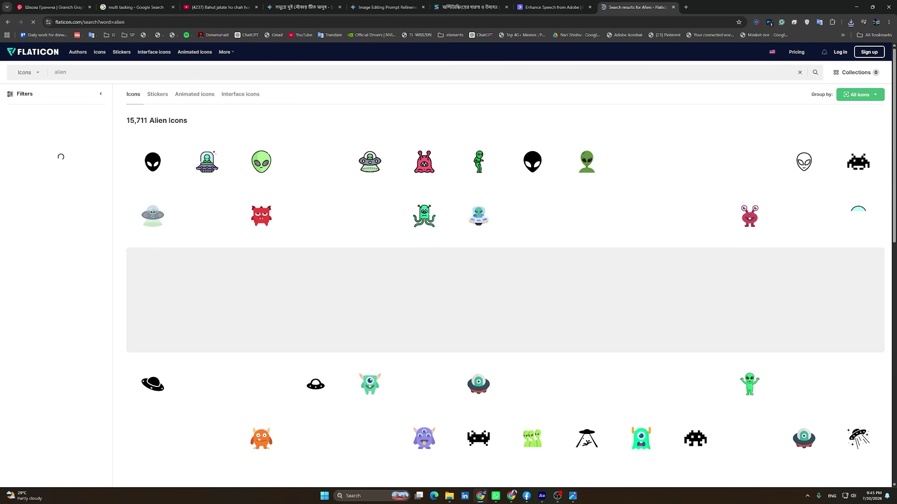
{"action": "left_click", "coordinate": [171, 171]}
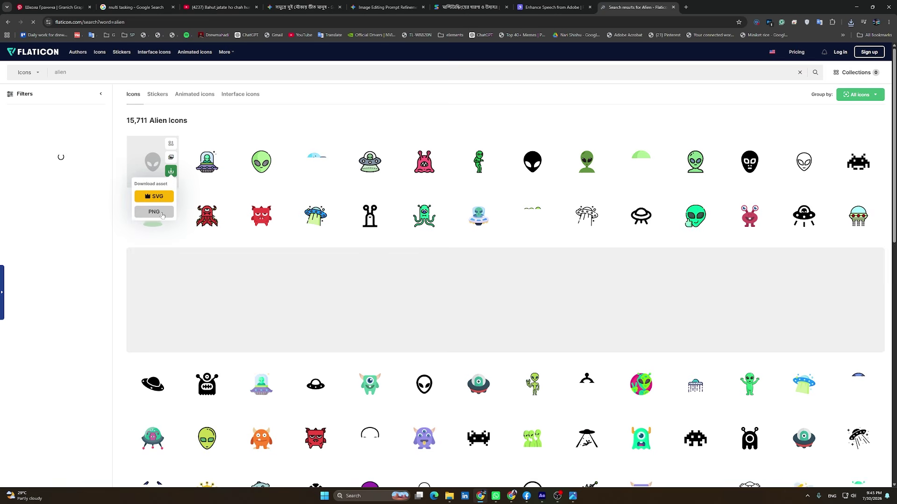
{"action": "left_click", "coordinate": [154, 211]}
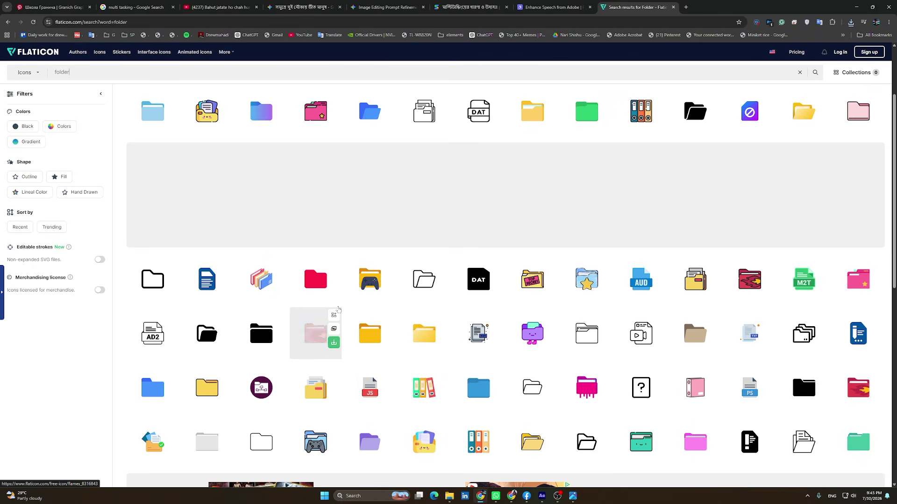
{"action": "left_click", "coordinate": [333, 288]}
{"action": "left_click", "coordinate": [324, 332]}
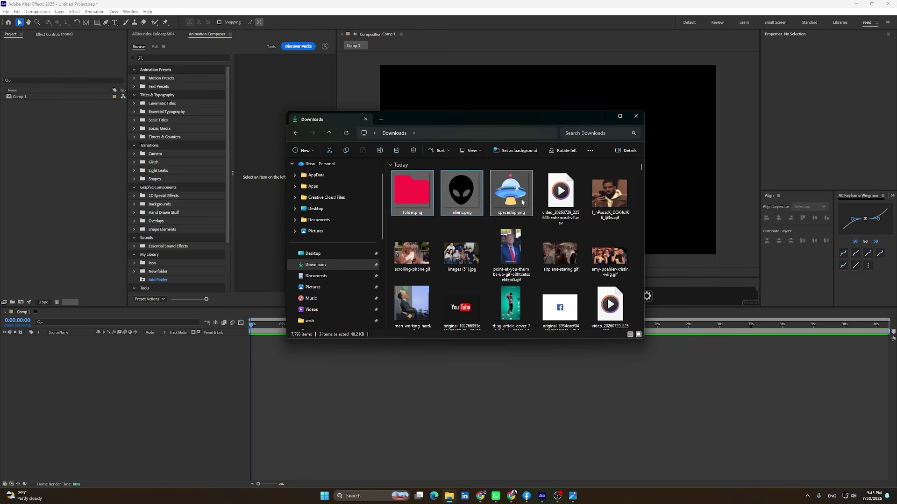
Import folder.png, aliens.png and spaceship.png into the After Effects project and add spaceship.png to Comp 1.
{"action": "left_click_drag", "start_coordinate": [410, 184], "coordinate": [60, 187]}
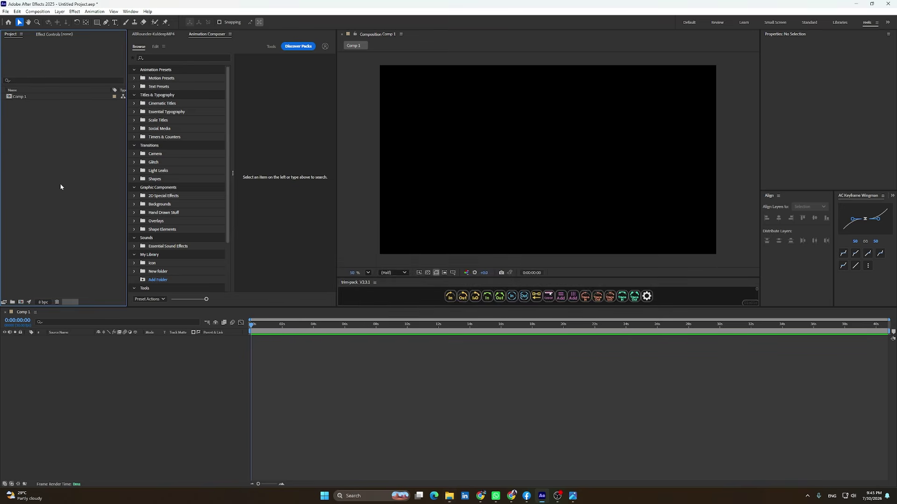
{"action": "left_click_drag", "start_coordinate": [24, 116], "coordinate": [76, 342]}
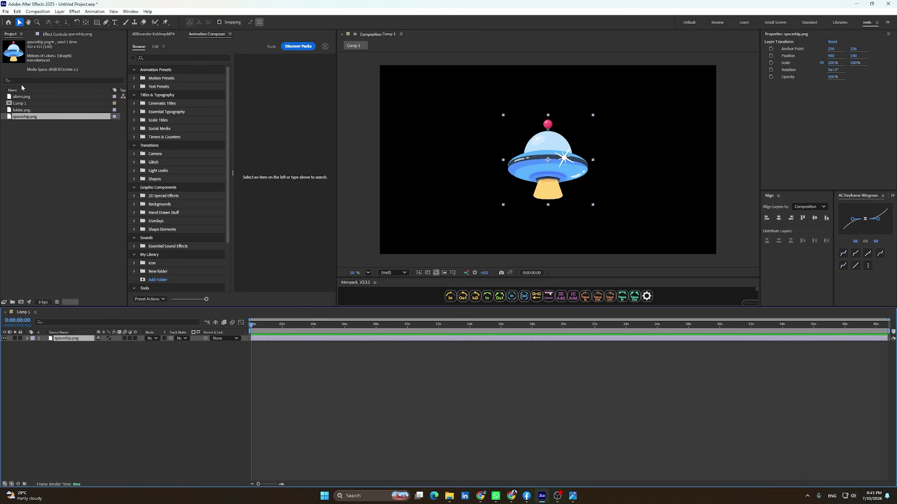
Draw a closed Pen tool mask around the yellow beam beneath the saucer on the spaceship layer.
{"action": "left_click", "coordinate": [106, 23]}
{"action": "scroll", "coordinate": [555, 175], "scroll_direction": "up", "scroll_amount": 3}
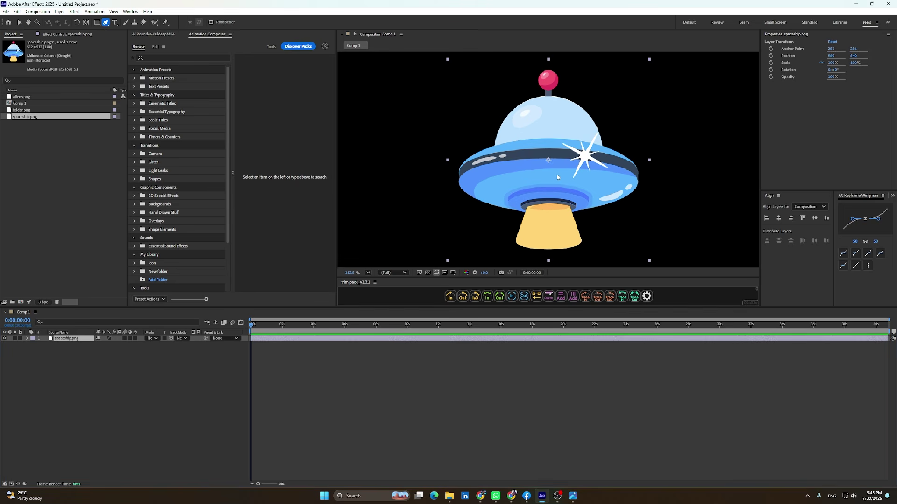
{"action": "scroll", "coordinate": [536, 225], "scroll_direction": "up", "scroll_amount": 5}
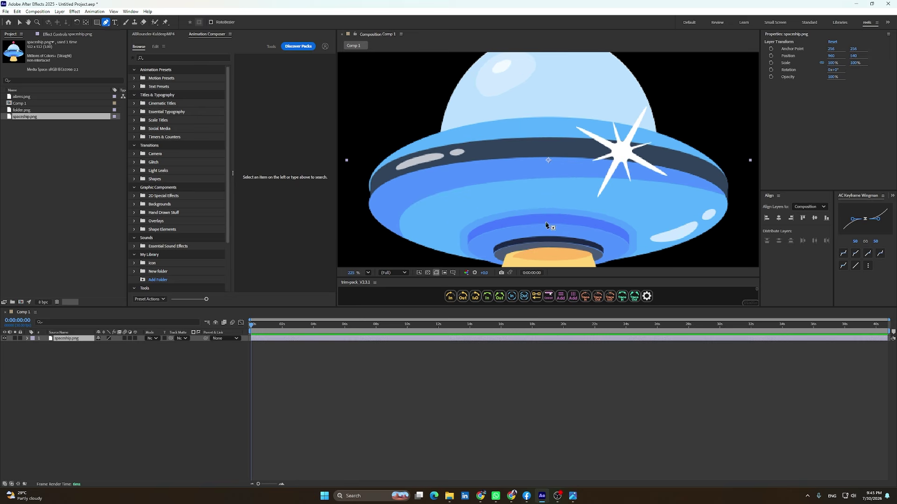
{"action": "scroll", "coordinate": [427, 187], "scroll_direction": "up", "scroll_amount": 3}
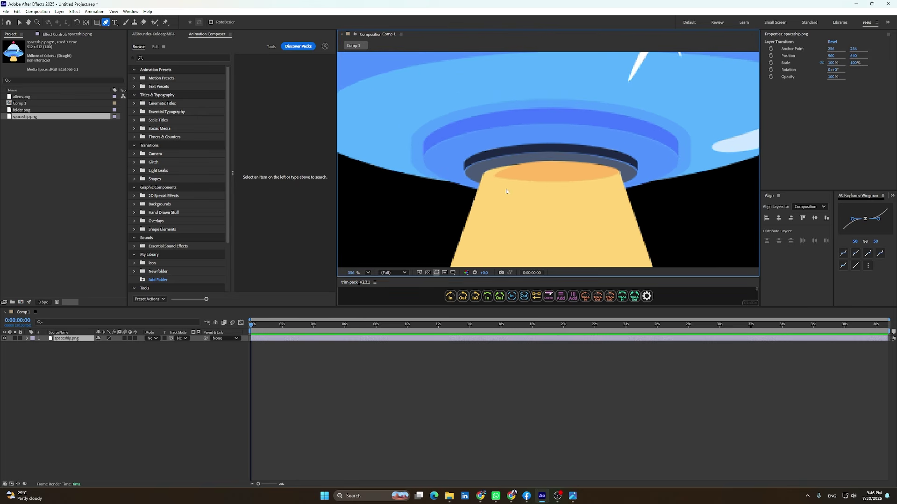
{"action": "left_click", "coordinate": [446, 204]}
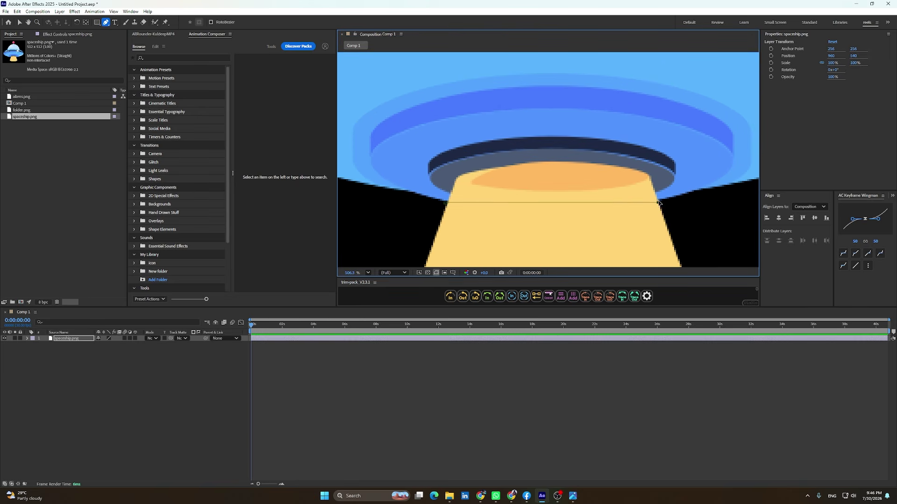
{"action": "left_click", "coordinate": [657, 204]}
{"action": "scroll", "coordinate": [654, 199], "scroll_direction": "down", "scroll_amount": 8}
{"action": "left_click", "coordinate": [629, 194]}
{"action": "left_click", "coordinate": [620, 240]}
{"action": "left_click", "coordinate": [561, 245]}
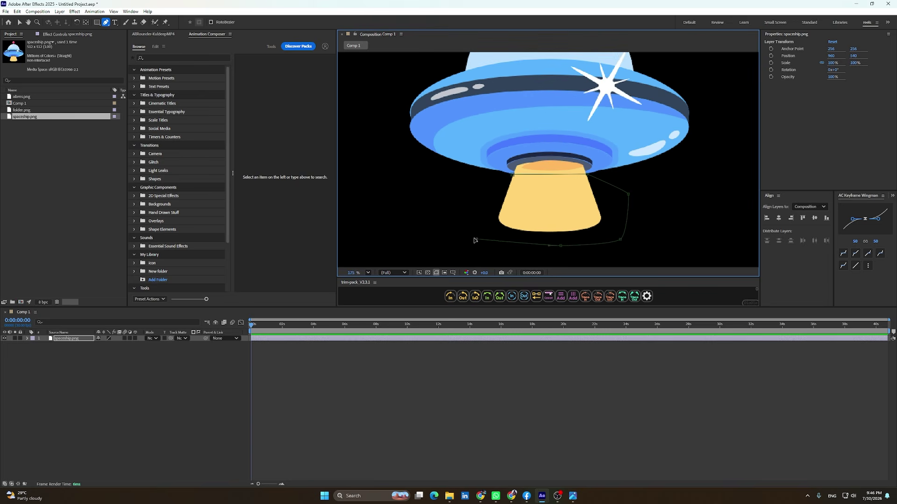
{"action": "left_click", "coordinate": [476, 239]}
{"action": "left_click", "coordinate": [472, 200]}
{"action": "left_click", "coordinate": [512, 175]}
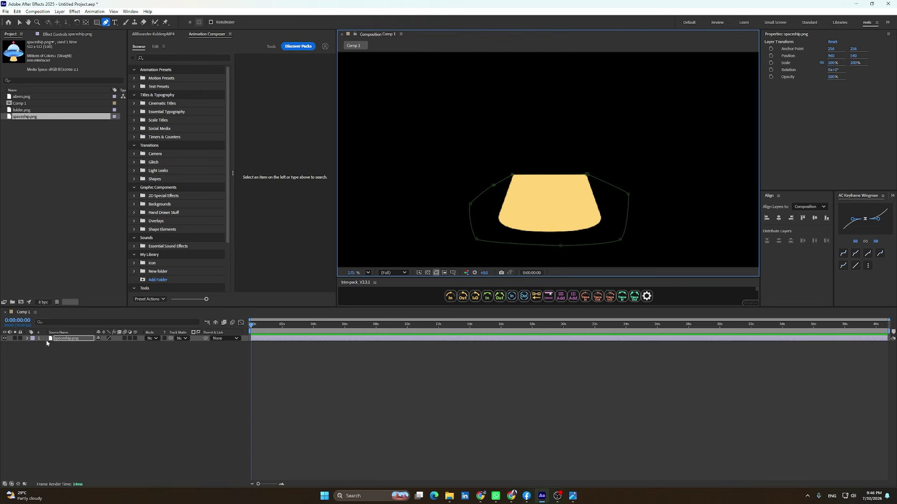
Invert Mask 1 on the spaceship layer to cut away the yellow beam.
{"action": "left_click", "coordinate": [27, 338]}
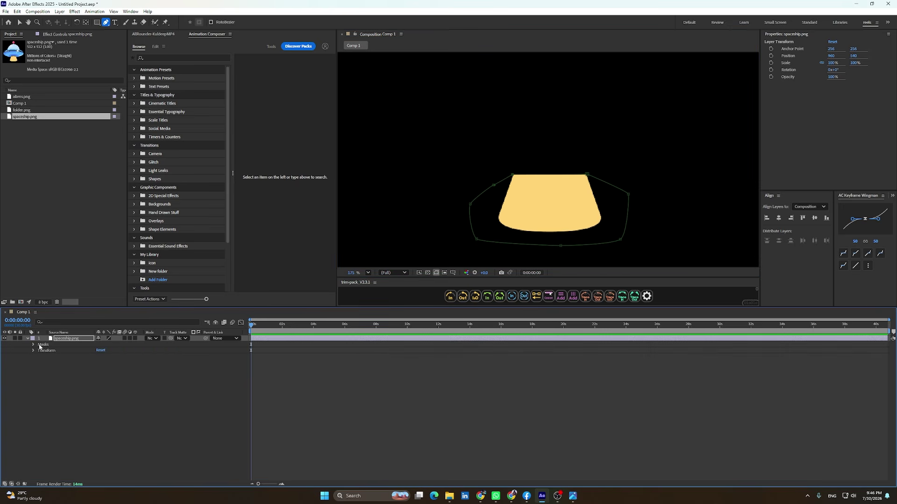
{"action": "left_click", "coordinate": [33, 344]}
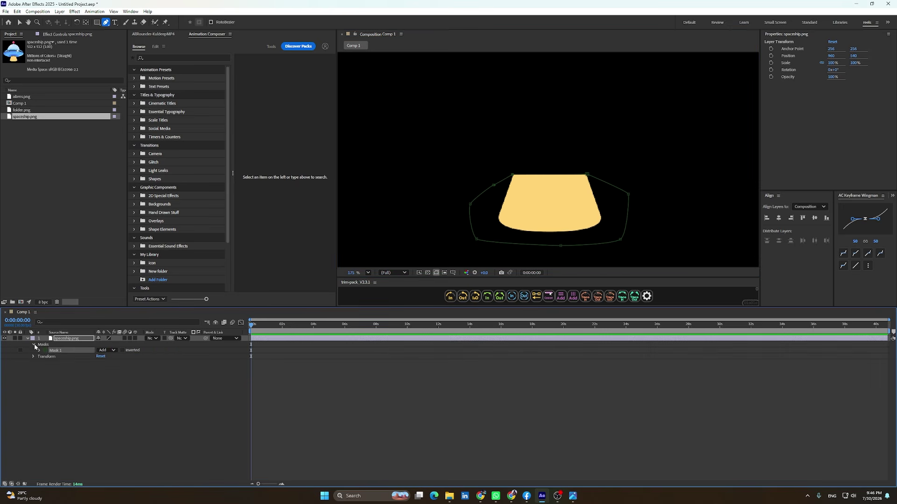
{"action": "left_click", "coordinate": [123, 351]}
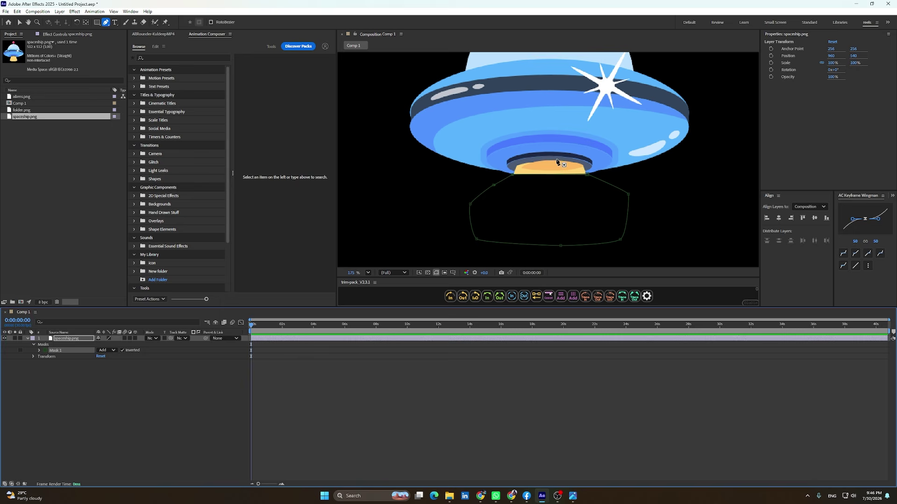
Reposition the mask's two upper vertices outward and upward so its top edge meets the underside of the saucer.
{"action": "left_click_drag", "start_coordinate": [512, 178], "coordinate": [498, 172]}
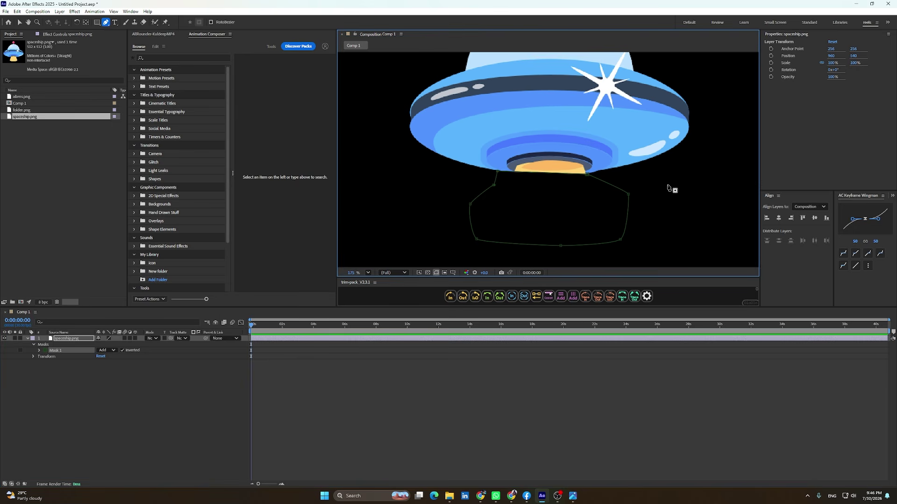
{"action": "scroll", "coordinate": [630, 179], "scroll_direction": "up", "scroll_amount": 5}
{"action": "scroll", "coordinate": [630, 179], "scroll_direction": "up", "scroll_amount": 1}
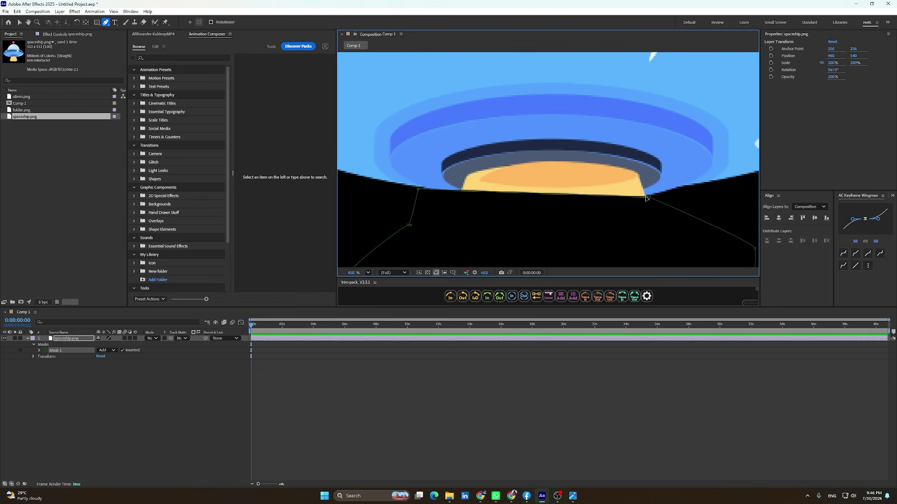
{"action": "left_click_drag", "start_coordinate": [646, 198], "coordinate": [668, 191]}
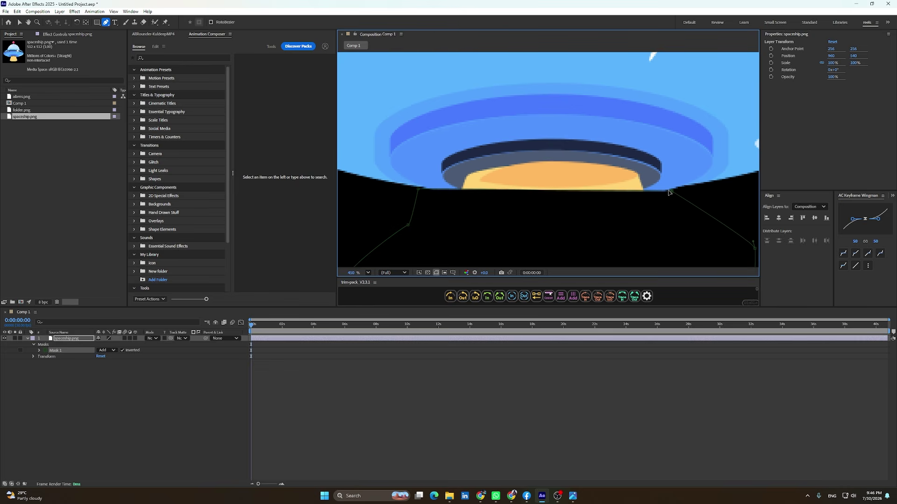
{"action": "scroll", "coordinate": [547, 213], "scroll_direction": "down", "scroll_amount": 6}
{"action": "scroll", "coordinate": [547, 214], "scroll_direction": "down", "scroll_amount": 3}
Move the spaceship to the top centre of the composition and collapse its layer properties.
{"action": "key", "text": "v"}
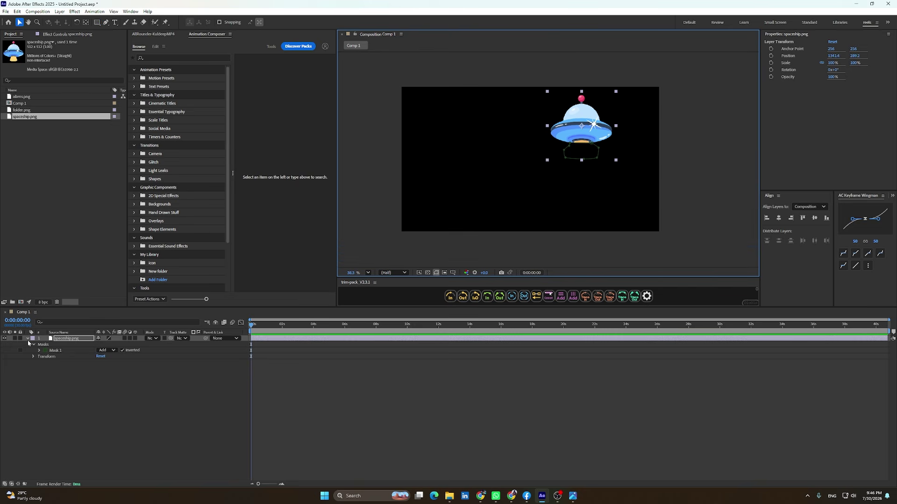
{"action": "left_click", "coordinate": [27, 339]}
{"action": "left_click", "coordinate": [184, 367]}
{"action": "left_click_drag", "start_coordinate": [595, 134], "coordinate": [544, 130]}
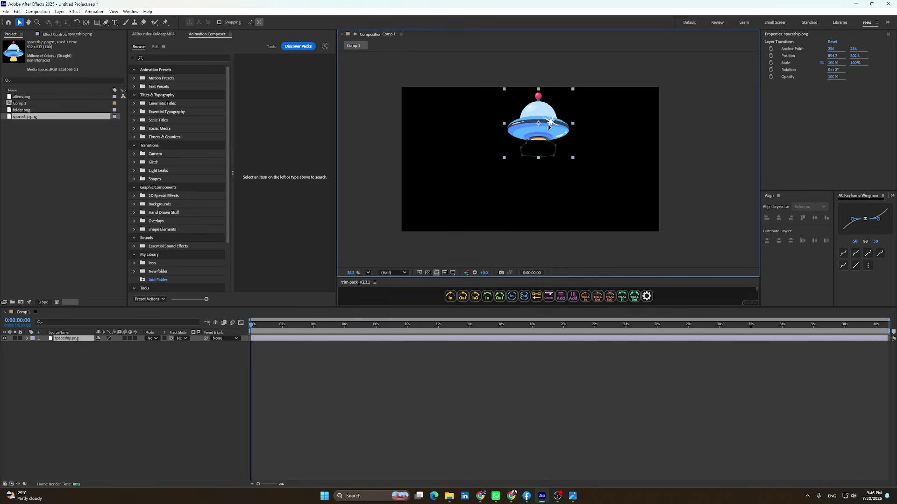
{"action": "left_click", "coordinate": [51, 394]}
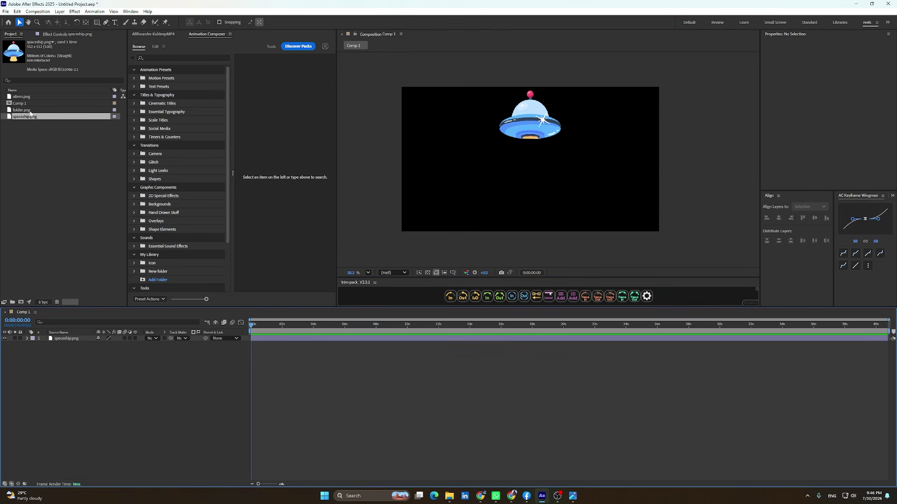
Add folder.png to Comp 1 above the spaceship layer and scale it to 51%.
{"action": "left_click_drag", "start_coordinate": [30, 112], "coordinate": [61, 339]}
{"action": "left_click", "coordinate": [58, 332]}
{"action": "key", "text": "s"}
{"action": "left_click_drag", "start_coordinate": [117, 344], "coordinate": [97, 351]}
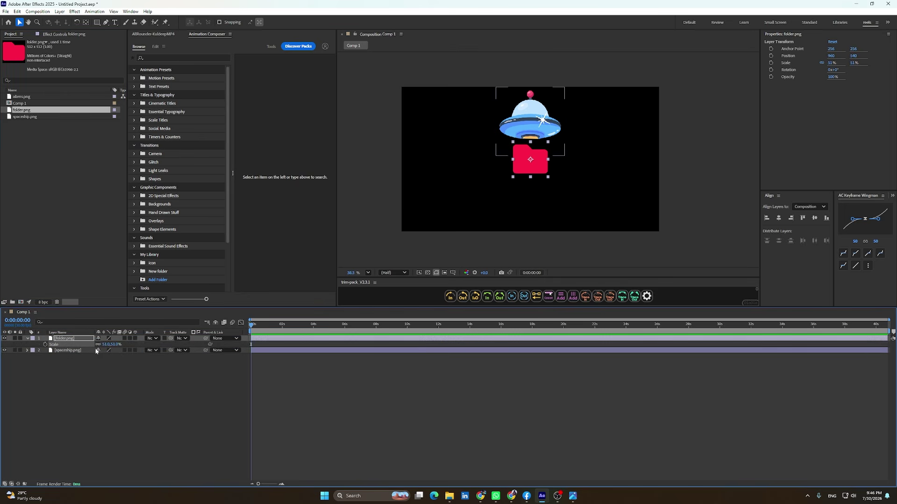
Duplicate the folder three times and space the copies in a horizontal row extending left from the original.
{"action": "key", "text": "ctrl+d"}
{"action": "left_click_drag", "start_coordinate": [531, 163], "coordinate": [416, 162]}
{"action": "key", "text": "ctrl+d"}
{"action": "key", "text": "ctrl+d"}
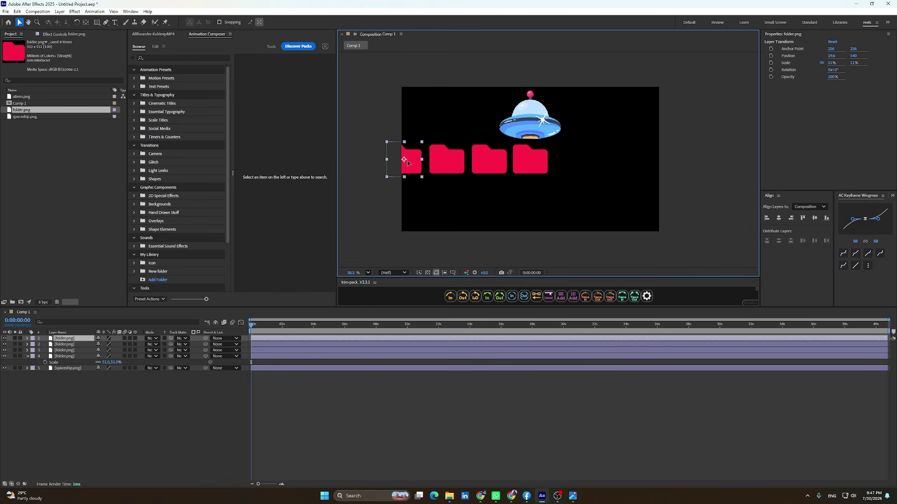
Select all four folders and shift the row right so it sits centred beneath the spaceship.
{"action": "left_click", "coordinate": [524, 165]}
{"action": "left_click", "coordinate": [490, 162], "text": "shift"}
{"action": "left_click", "coordinate": [447, 162], "text": "shift"}
{"action": "left_click", "coordinate": [420, 163], "text": "shift"}
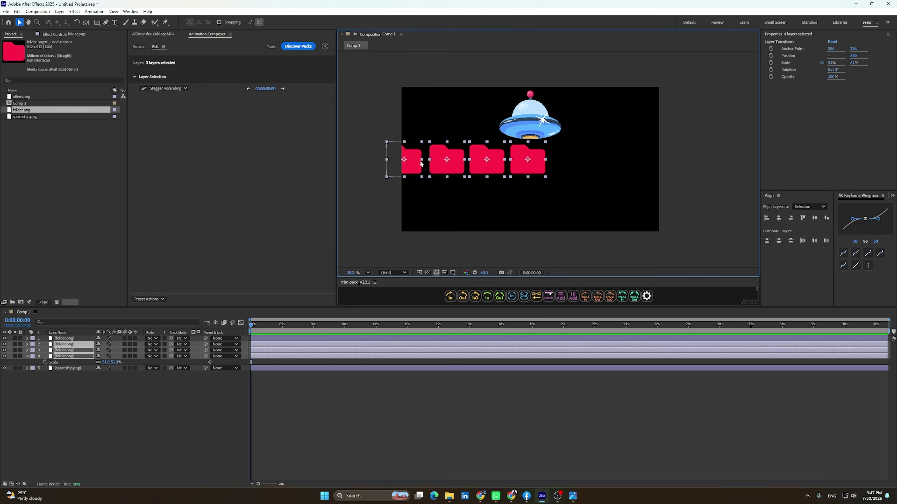
{"action": "left_click_drag", "start_coordinate": [453, 164], "coordinate": [518, 171]}
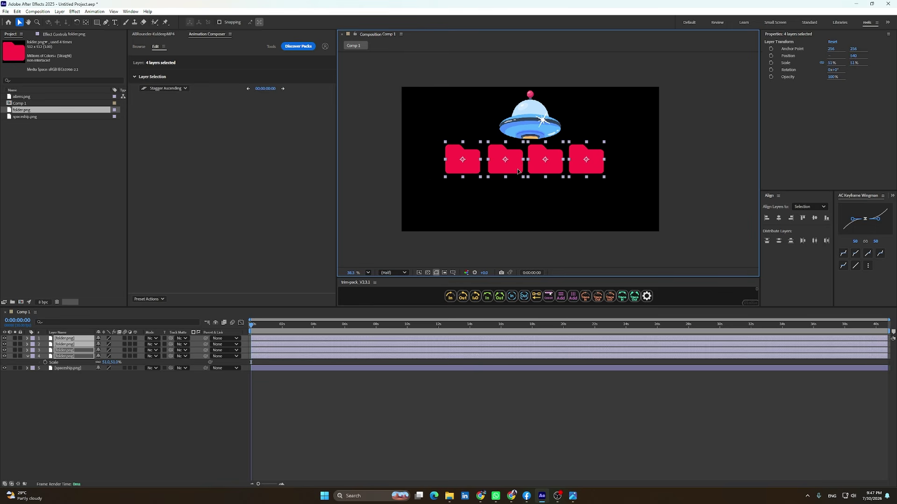
Duplicate the row of four folders twice, placing the copies as a second and third row directly below.
{"action": "key", "text": "ctrl+d"}
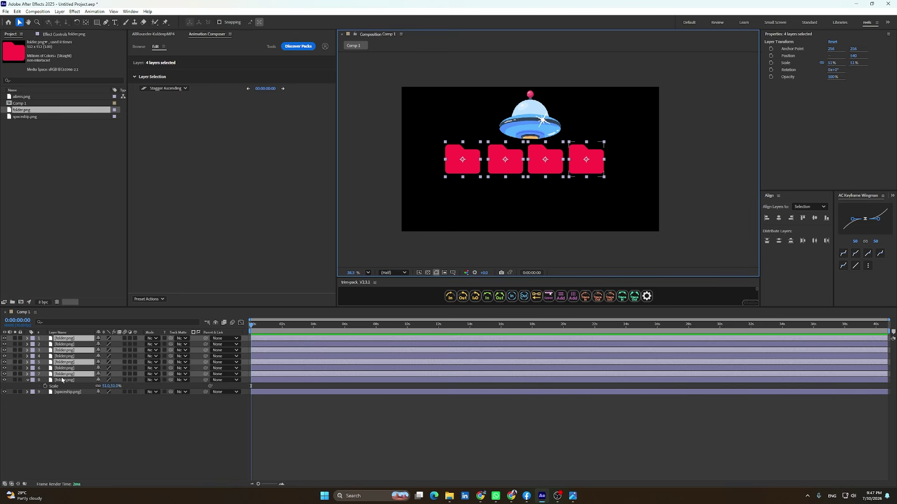
{"action": "left_click_drag", "start_coordinate": [64, 377], "coordinate": [65, 338]}
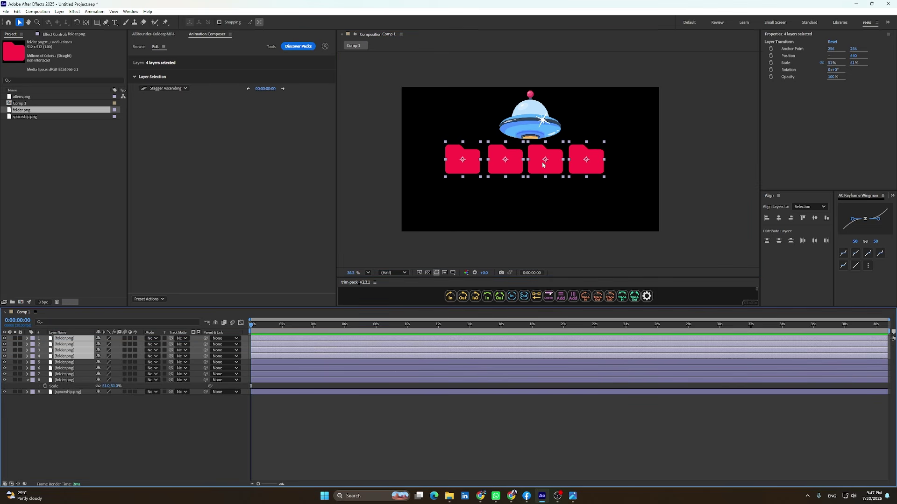
{"action": "left_click_drag", "start_coordinate": [543, 165], "coordinate": [540, 197]}
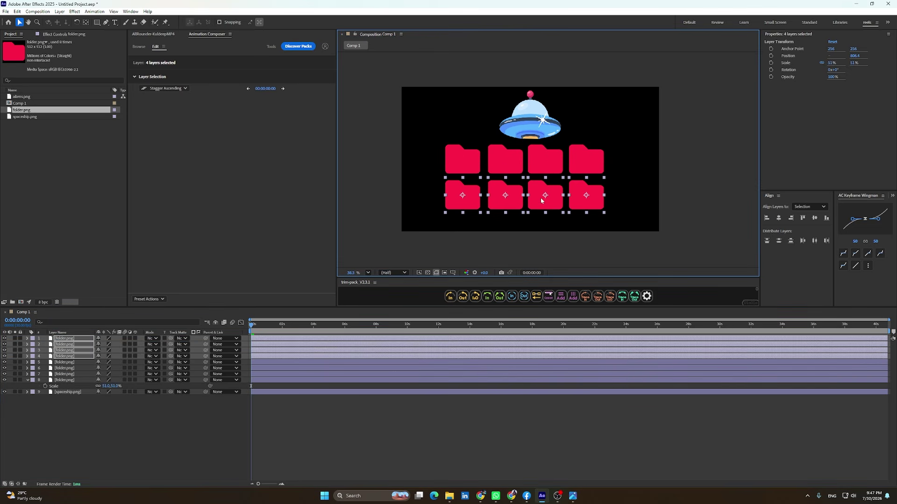
{"action": "key", "text": "ctrl+d"}
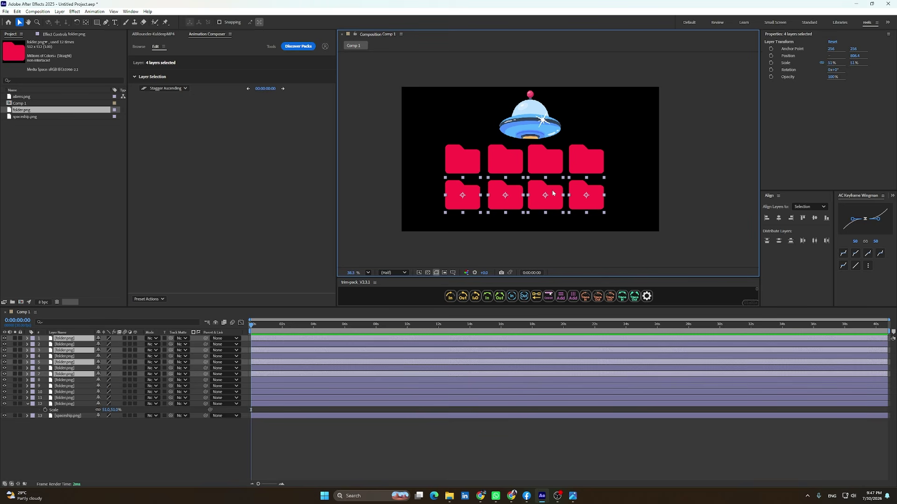
{"action": "left_click_drag", "start_coordinate": [558, 206], "coordinate": [561, 228]}
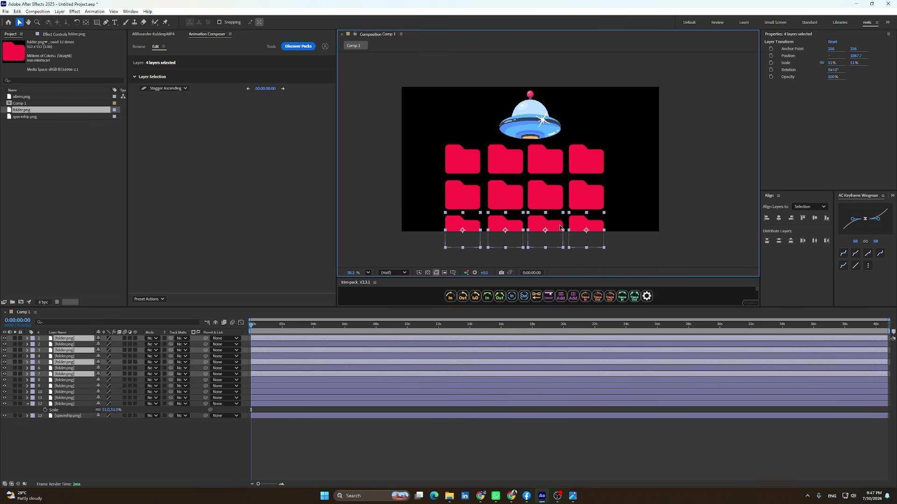
Select the spaceship and all twelve folders and shift them up together until the bottom row fits inside the composition.
{"action": "left_click_drag", "start_coordinate": [643, 254], "coordinate": [438, 151]}
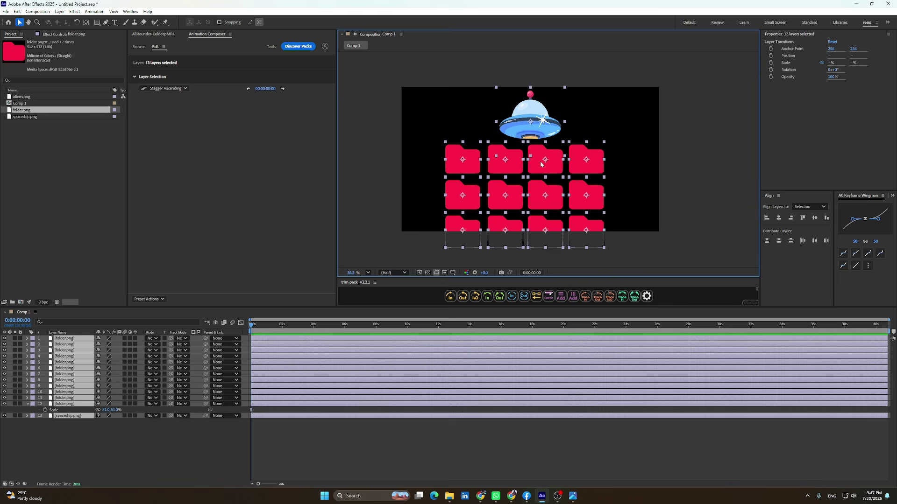
{"action": "left_click_drag", "start_coordinate": [541, 164], "coordinate": [540, 150]}
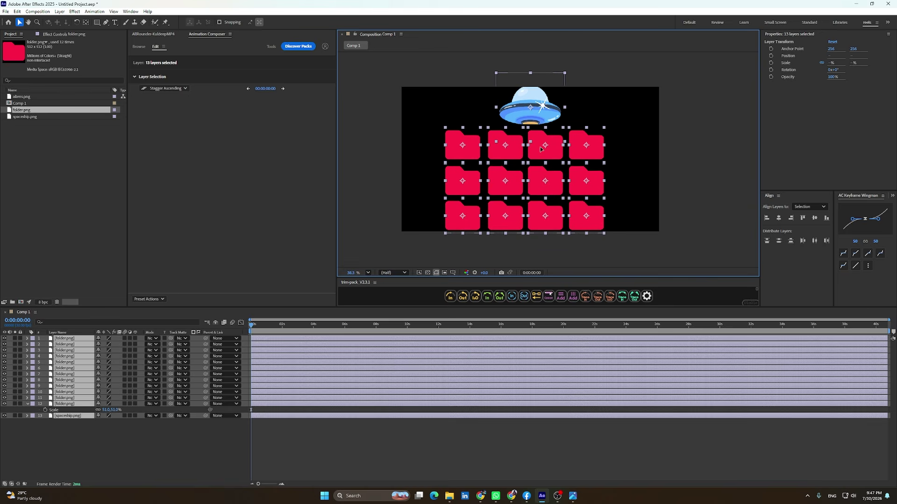
{"action": "key", "text": "ctrl+shift+a"}
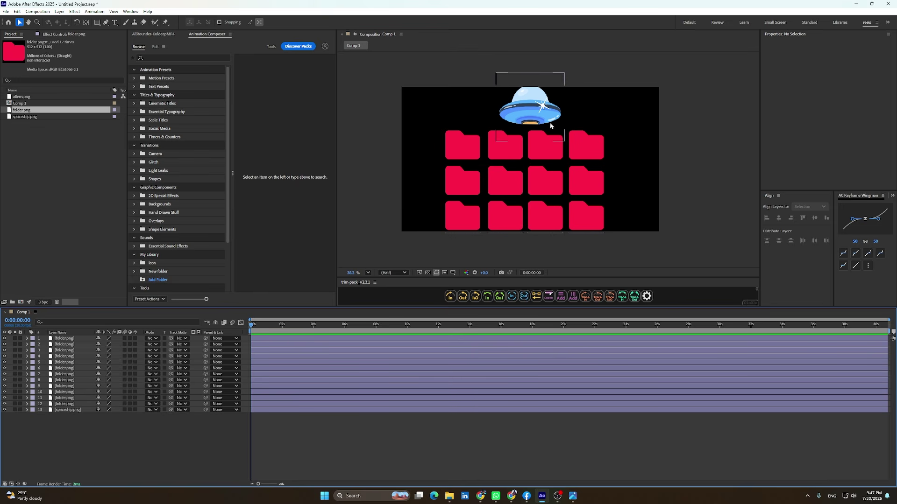
Apply the Fill effect to the rightmost folder in the top row.
{"action": "left_click", "coordinate": [64, 404]}
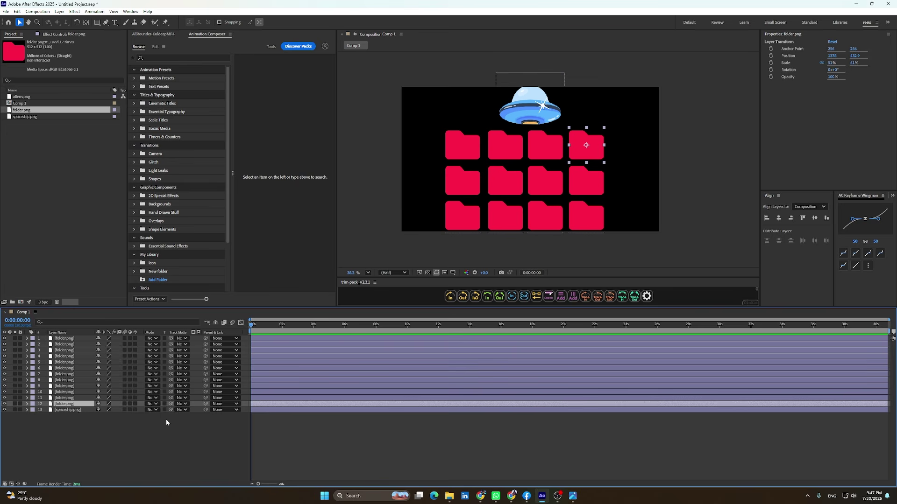
{"action": "key", "text": "ctrl+space"}
{"action": "type", "text": "fill"}
{"action": "key", "text": "Return"}
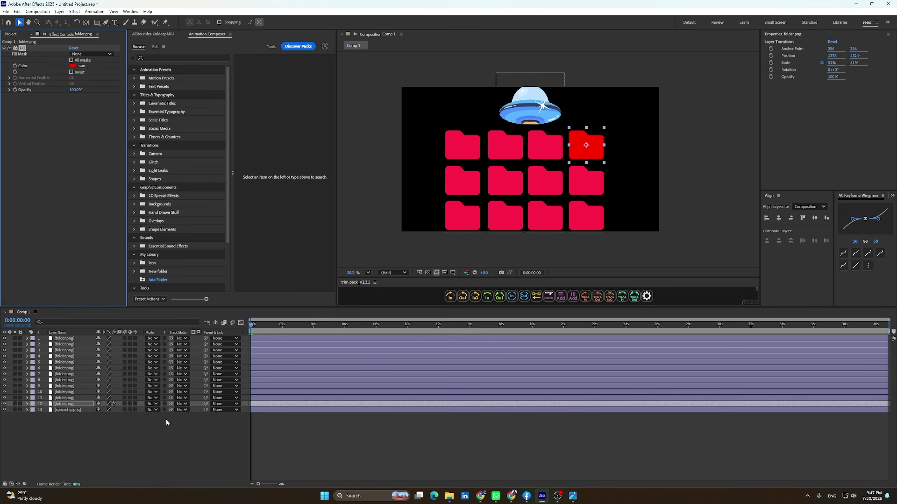
Set the folder's Fill color to yellow FFDC51, checking it against the reference poster.
{"action": "left_click", "coordinate": [72, 66]}
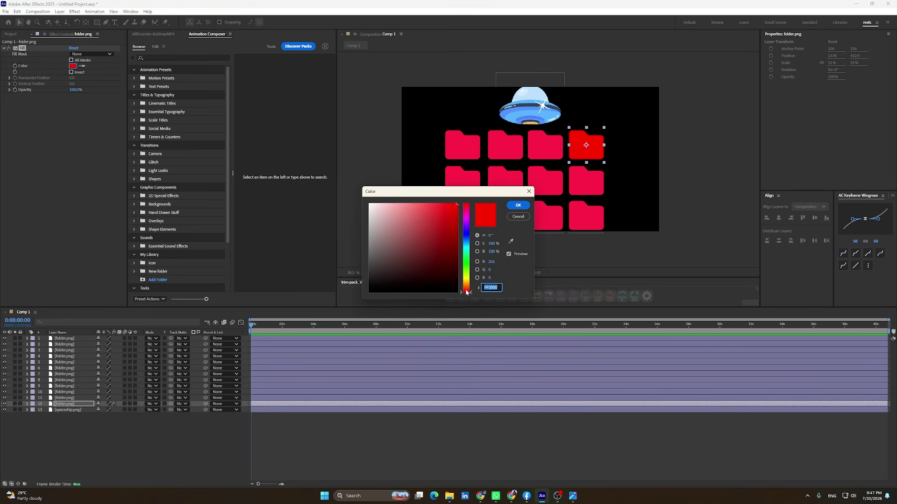
{"action": "left_click_drag", "start_coordinate": [466, 292], "coordinate": [466, 280]}
{"action": "left_click_drag", "start_coordinate": [435, 233], "coordinate": [430, 205]}
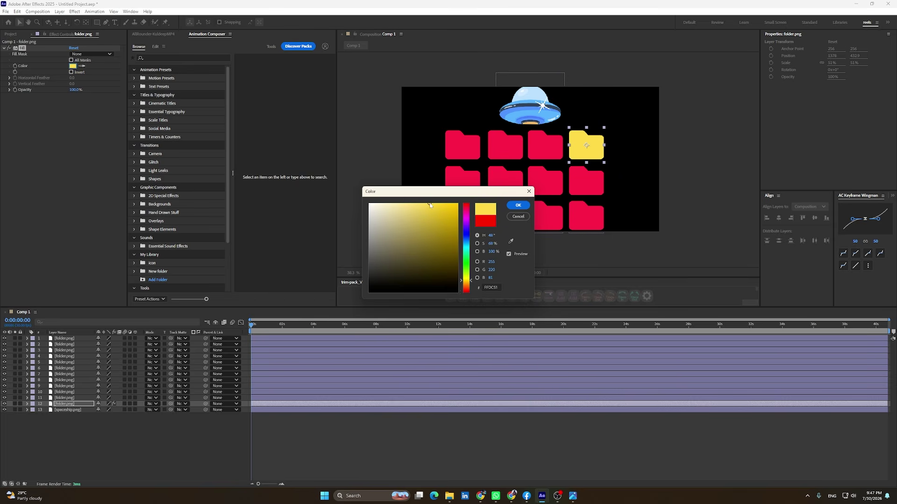
{"action": "left_click", "coordinate": [573, 496]}
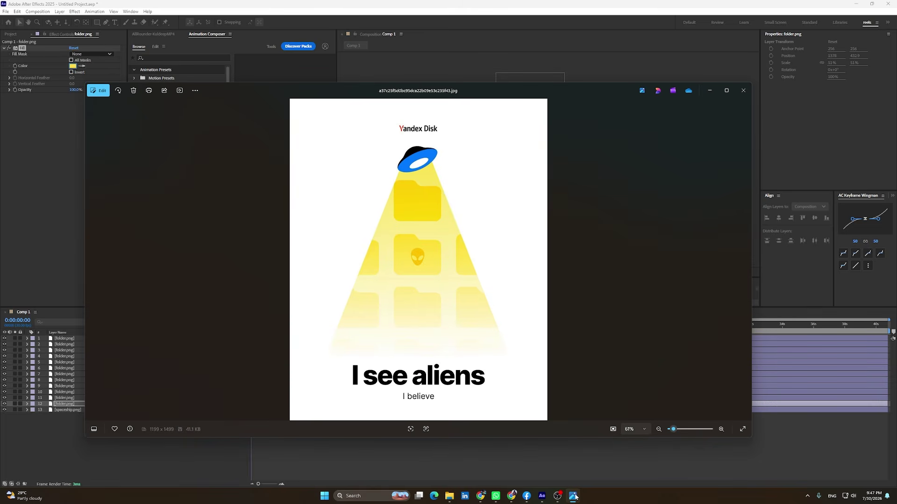
{"action": "left_click", "coordinate": [574, 496]}
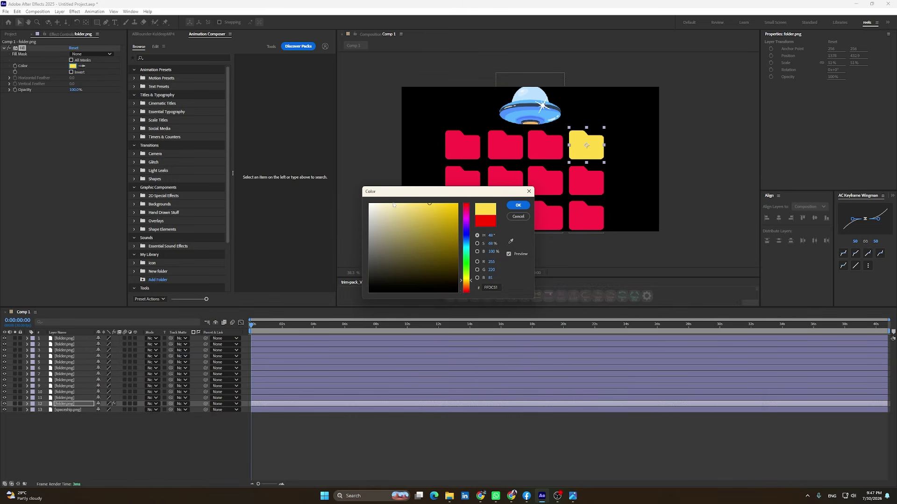
{"action": "left_click", "coordinate": [516, 204]}
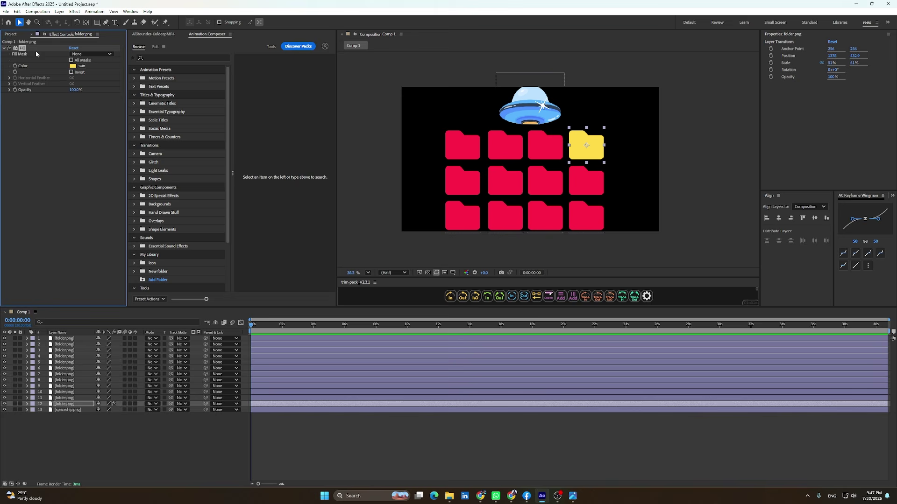
Copy the yellow Fill effect and paste it onto the other eleven folder layers.
{"action": "right_click", "coordinate": [22, 48]}
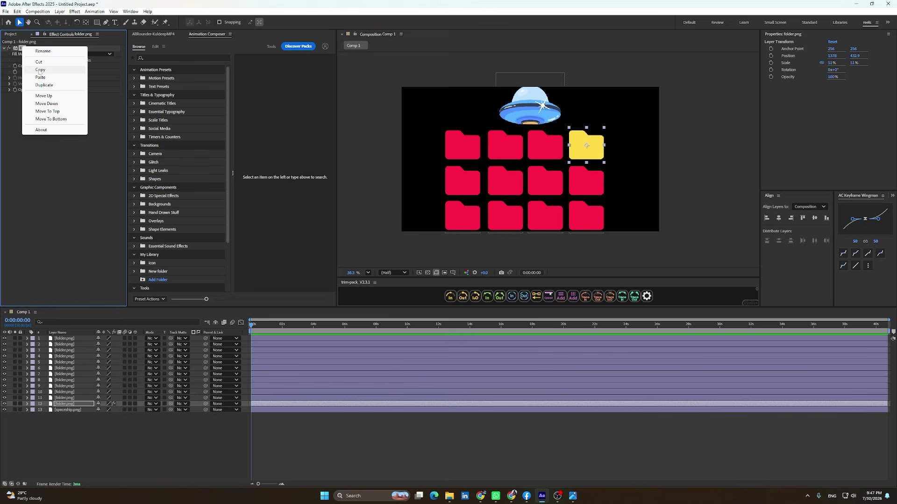
{"action": "left_click", "coordinate": [41, 71]}
{"action": "key", "text": "ctrl+Up"}
{"action": "left_click", "coordinate": [80, 338], "text": "shift"}
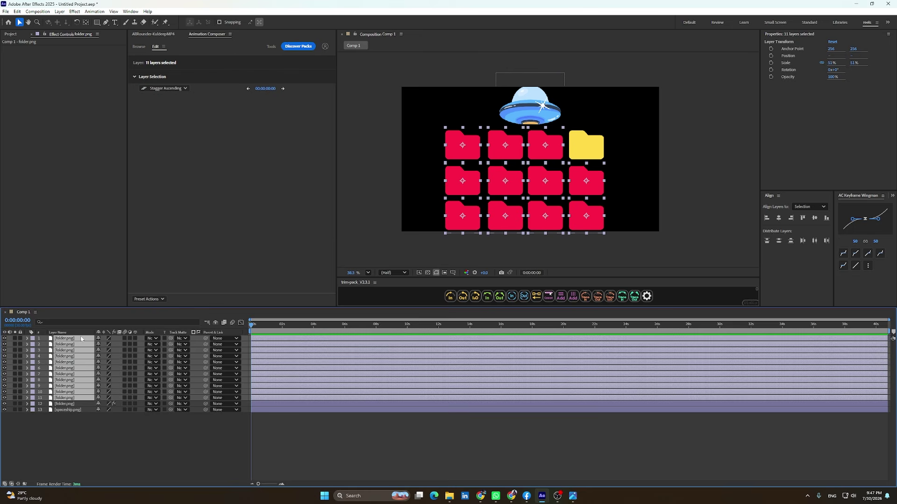
{"action": "key", "text": "ctrl+v"}
{"action": "left_click", "coordinate": [40, 460]}
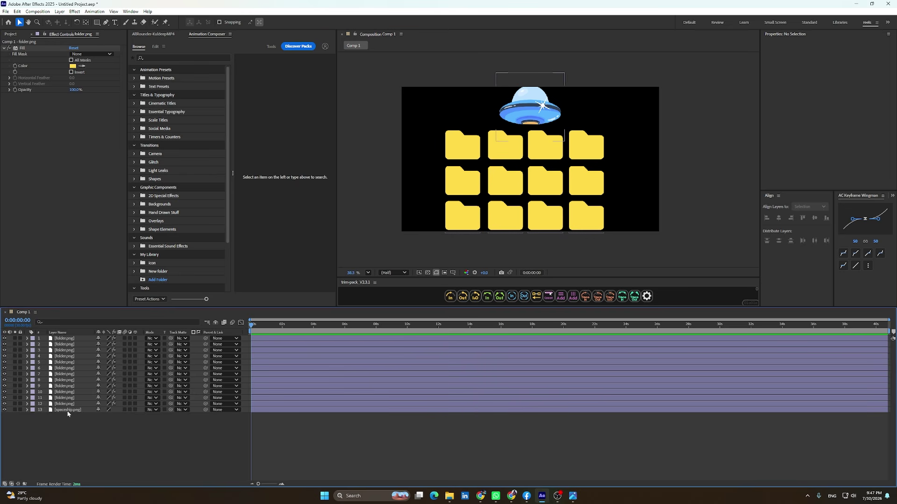
Create a full-frame white solid and send it to the back as the composition's background.
{"action": "left_click", "coordinate": [124, 405]}
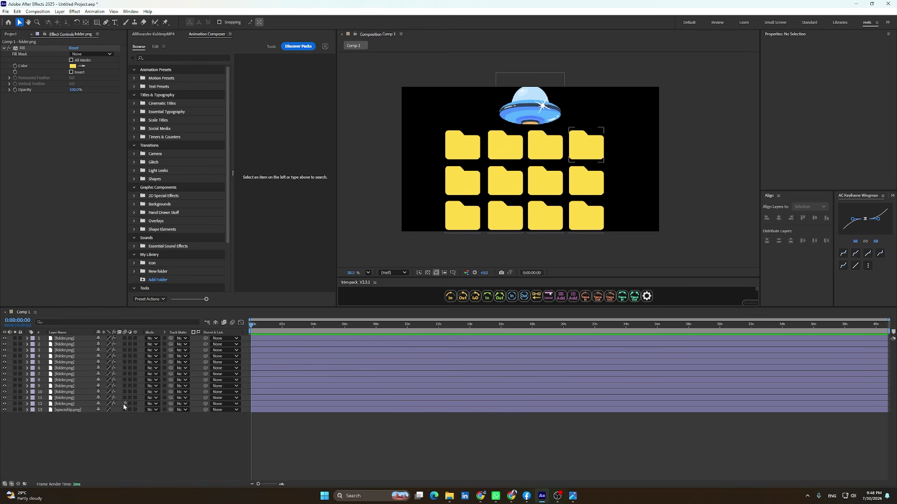
{"action": "key", "text": "ctrl+y"}
{"action": "left_click", "coordinate": [494, 311]}
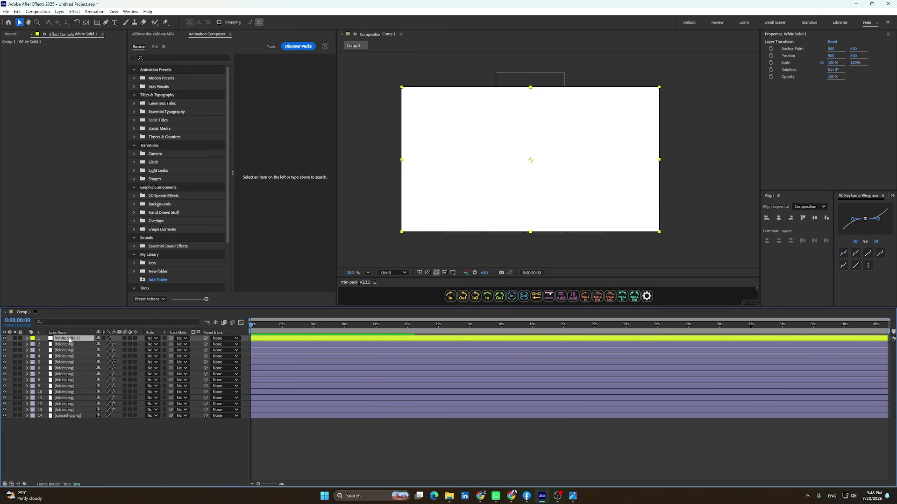
{"action": "key", "text": "ctrl+shift+bracketleft"}
{"action": "left_click", "coordinate": [63, 430]}
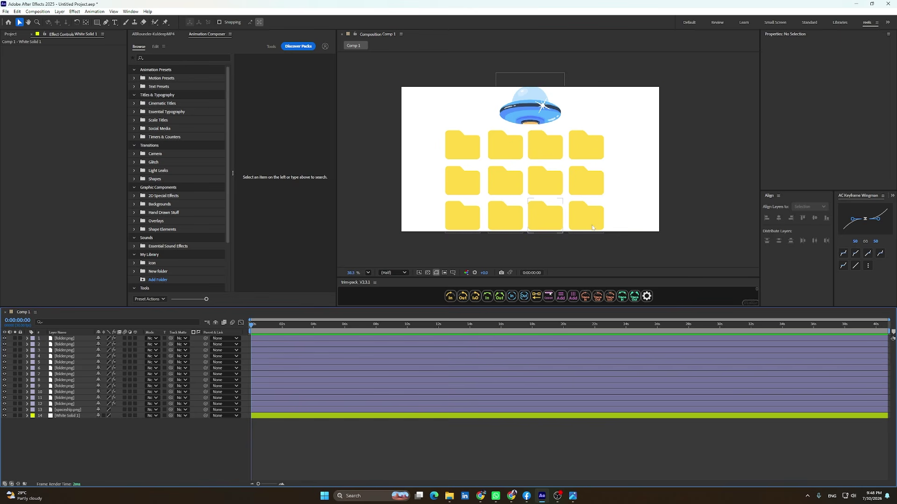
Select only the twelve folder layers, leaving out the spaceship, and parent them to a new null.
{"action": "left_click_drag", "start_coordinate": [478, 197], "coordinate": [430, 134]}
{"action": "left_click", "coordinate": [19, 451]}
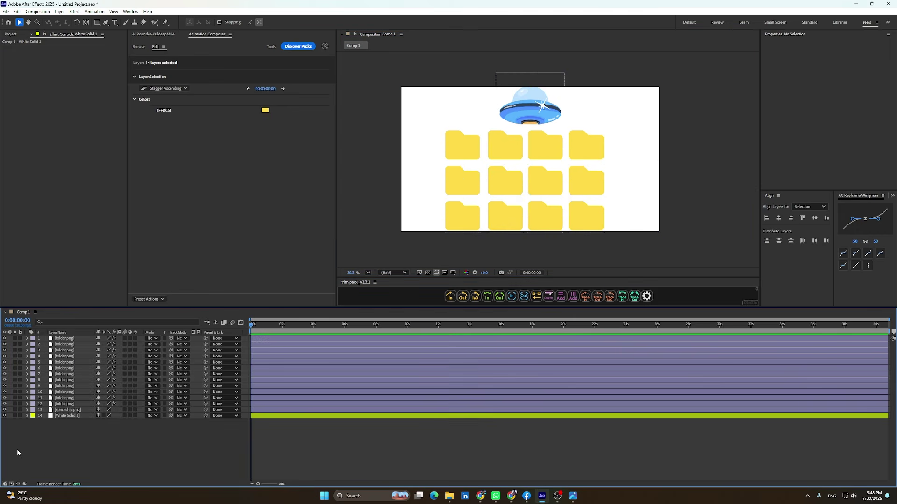
{"action": "left_click", "coordinate": [73, 410]}
{"action": "left_click", "coordinate": [66, 339], "text": "shift"}
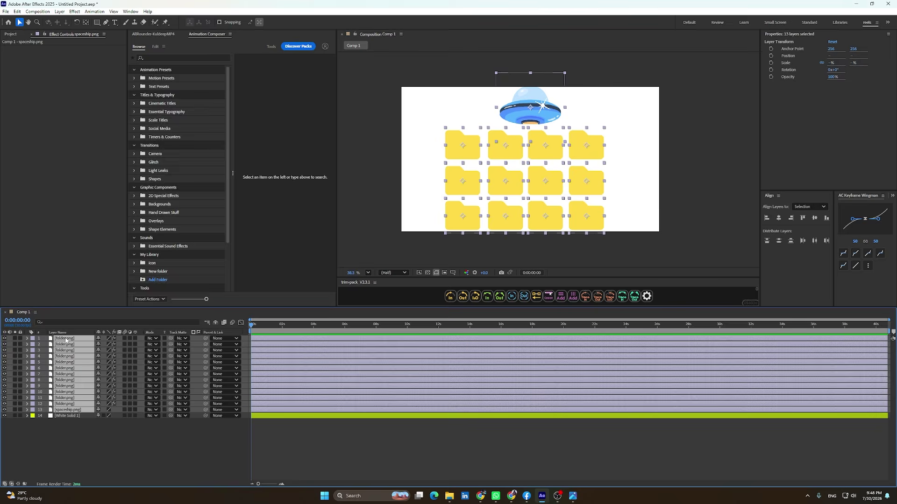
{"action": "left_click", "coordinate": [69, 411], "text": "ctrl"}
{"action": "key", "text": "s"}
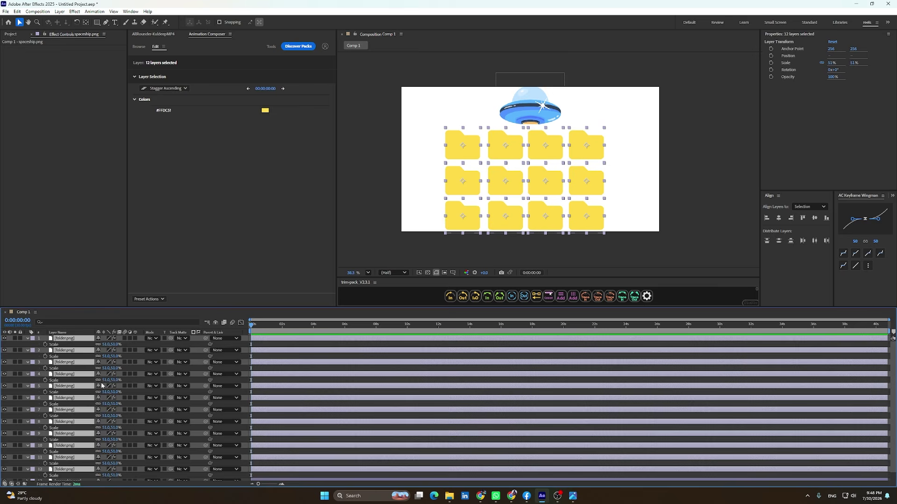
{"action": "key", "text": "s"}
{"action": "left_click", "coordinate": [155, 34]}
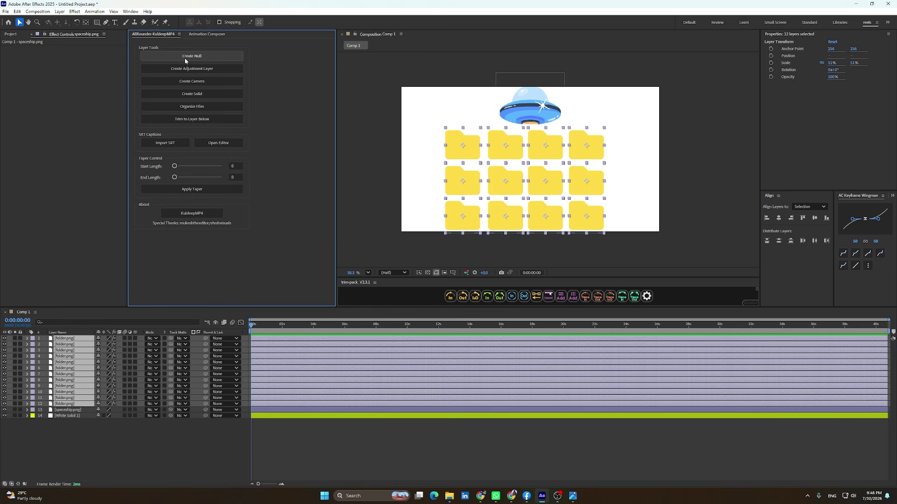
{"action": "left_click", "coordinate": [191, 57]}
Shrink the folder grid to 41.8% folder scale through the null, sit it lower beneath the spaceship, and delete the null.
{"action": "key", "text": "s"}
{"action": "left_click_drag", "start_coordinate": [116, 411], "coordinate": [112, 410]}
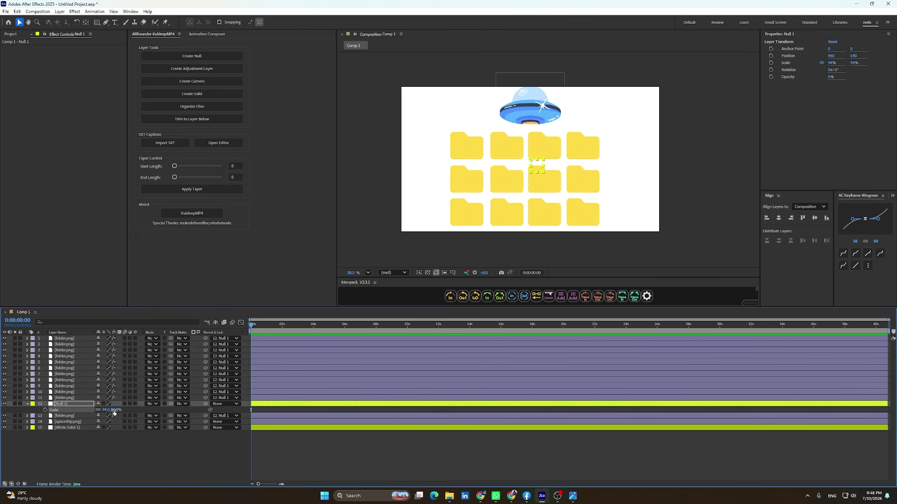
{"action": "key", "text": "Delete"}
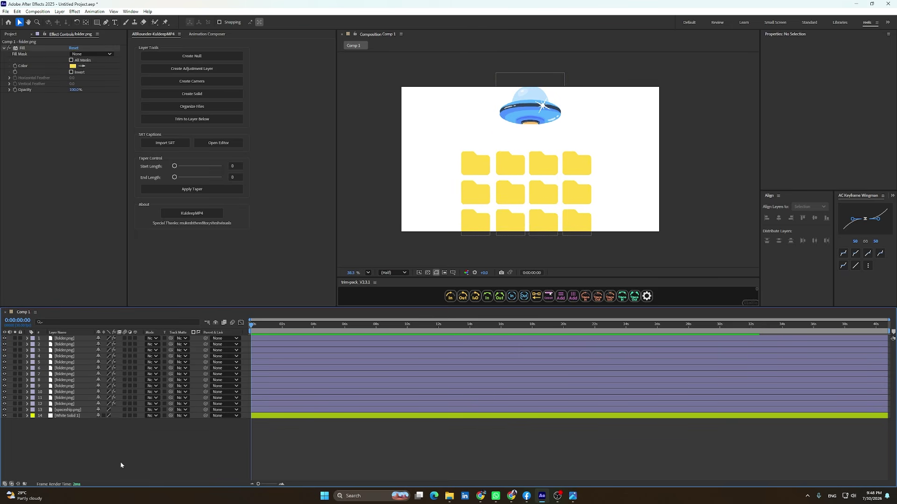
Move the spaceship layer to the front of the layer stack, above all folders.
{"action": "left_click_drag", "start_coordinate": [518, 112], "coordinate": [542, 121]}
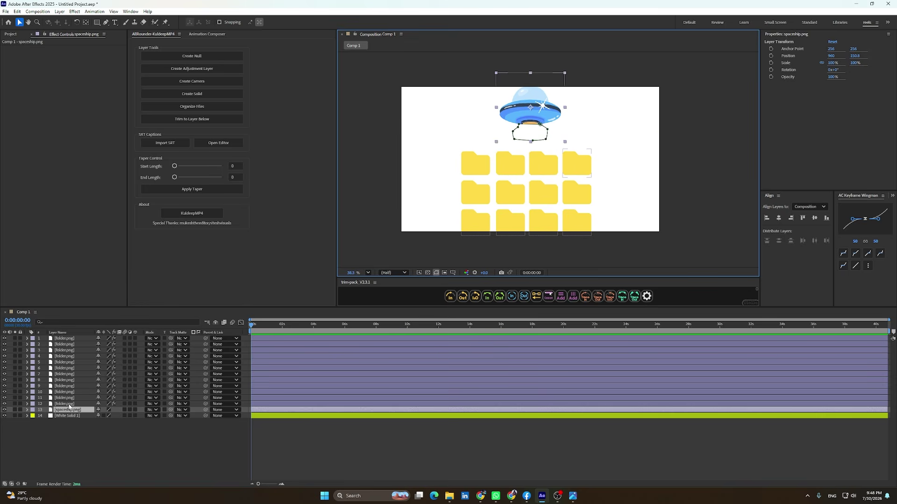
{"action": "left_click_drag", "start_coordinate": [70, 410], "coordinate": [63, 338]}
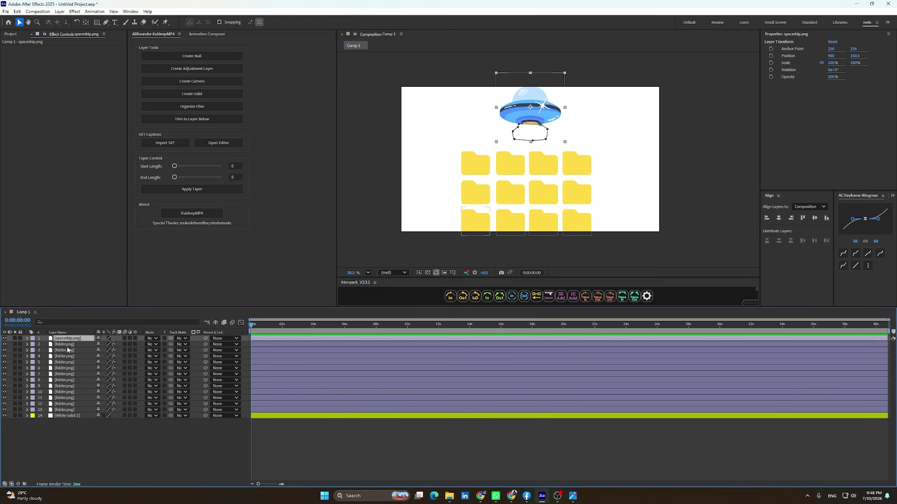
{"action": "left_click", "coordinate": [84, 438]}
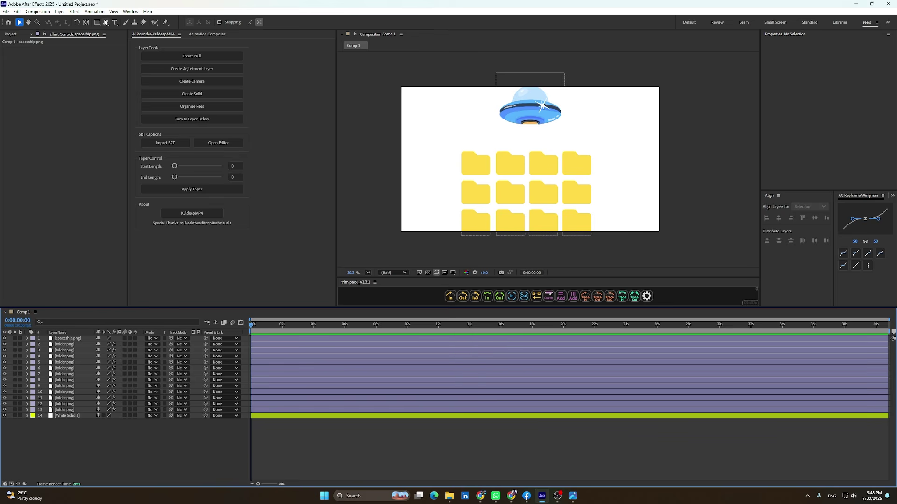
Add aliens.png from the project files to Comp 1, among the folder layers.
{"action": "left_click", "coordinate": [64, 344]}
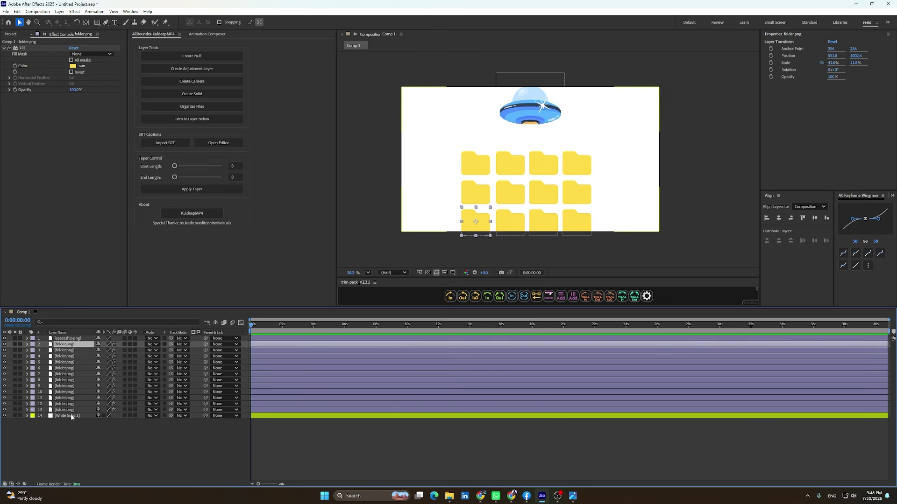
{"action": "left_click", "coordinate": [69, 410], "text": "shift"}
{"action": "left_click", "coordinate": [95, 122]}
{"action": "left_click", "coordinate": [10, 34]}
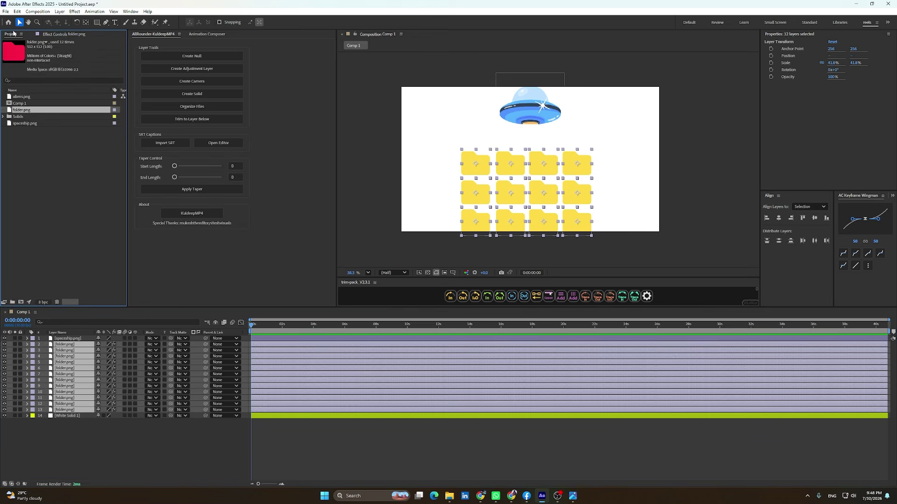
{"action": "left_click", "coordinate": [45, 162]}
{"action": "left_click_drag", "start_coordinate": [22, 96], "coordinate": [50, 372]}
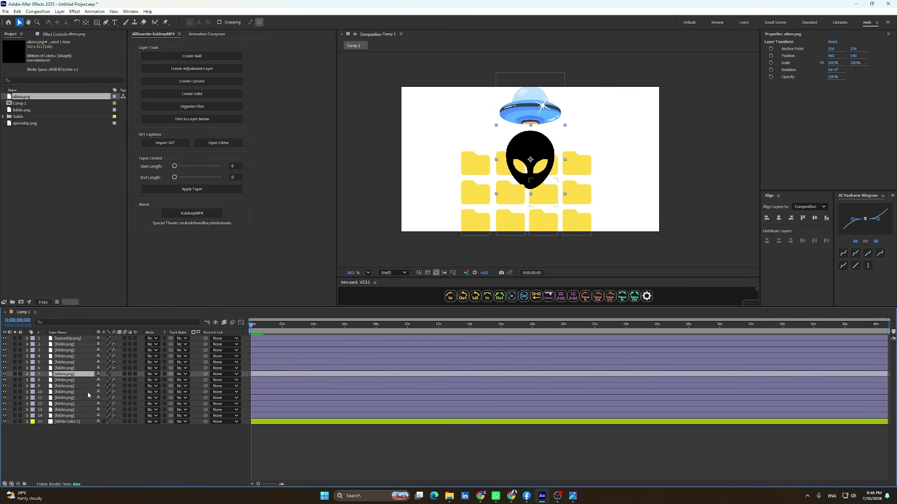
{"action": "left_click", "coordinate": [152, 458]}
Shift the alien head downward over the folder grid and scale it down to 29%.
{"action": "left_click", "coordinate": [528, 183]}
{"action": "left_click_drag", "start_coordinate": [528, 184], "coordinate": [533, 202]}
{"action": "key", "text": "s"}
{"action": "left_click_drag", "start_coordinate": [112, 380], "coordinate": [100, 381]}
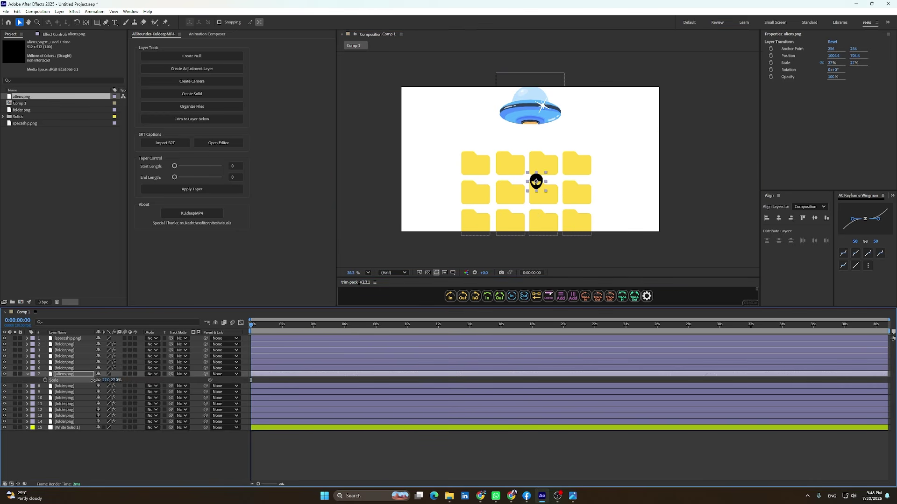
Place the alien head on the second folder of the middle row, layered above the folders, at 17% scale and reduced opacity.
{"action": "scroll", "coordinate": [575, 196], "scroll_direction": "up", "scroll_amount": 5}
{"action": "left_click_drag", "start_coordinate": [576, 196], "coordinate": [593, 144]}
{"action": "left_click_drag", "start_coordinate": [536, 163], "coordinate": [475, 193]}
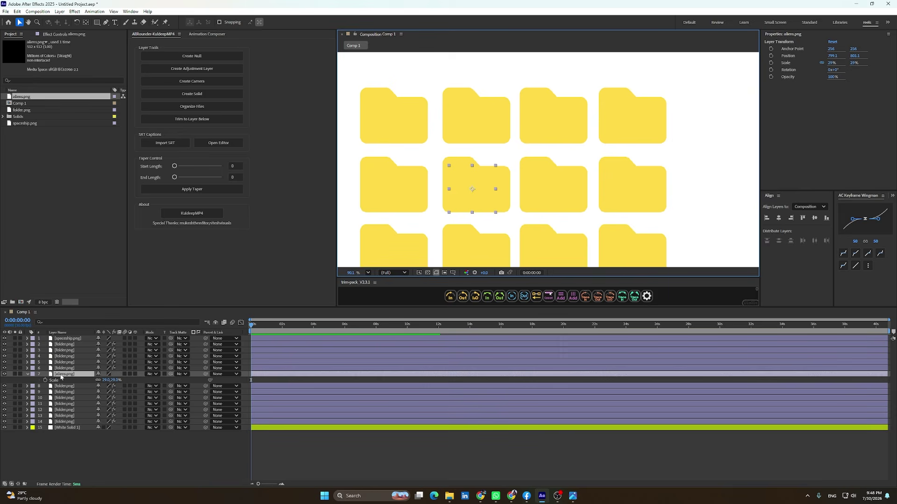
{"action": "left_click_drag", "start_coordinate": [65, 374], "coordinate": [107, 350]}
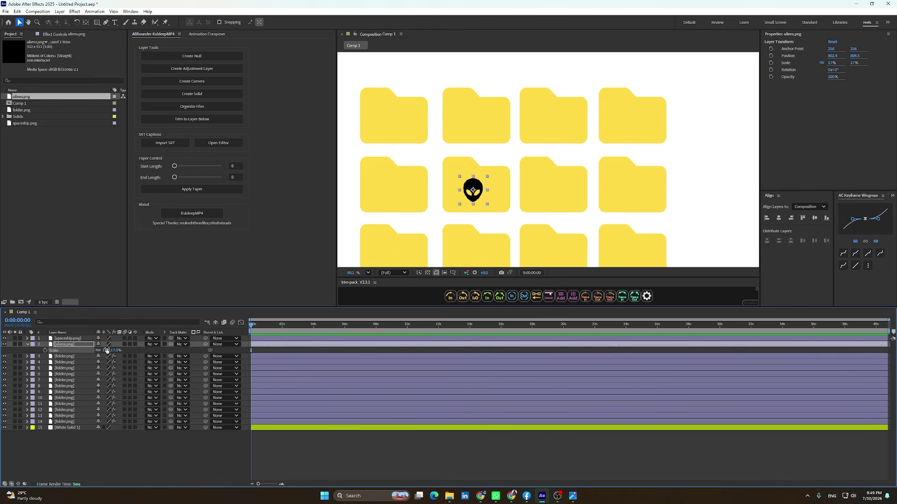
{"action": "key", "text": "t"}
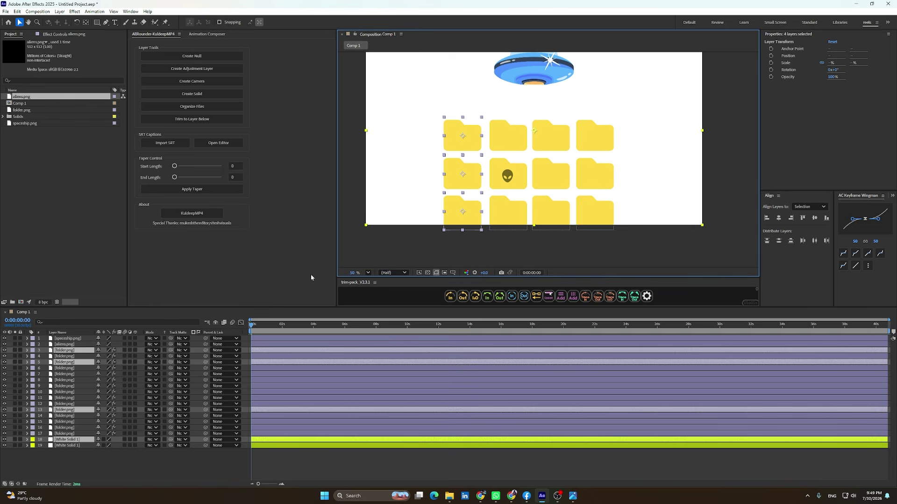
Shift the duplicated left column outward to form a fifth column, and recentre the folder grid with the alien beneath the spaceship.
{"action": "left_click_drag", "start_coordinate": [473, 184], "coordinate": [427, 183]}
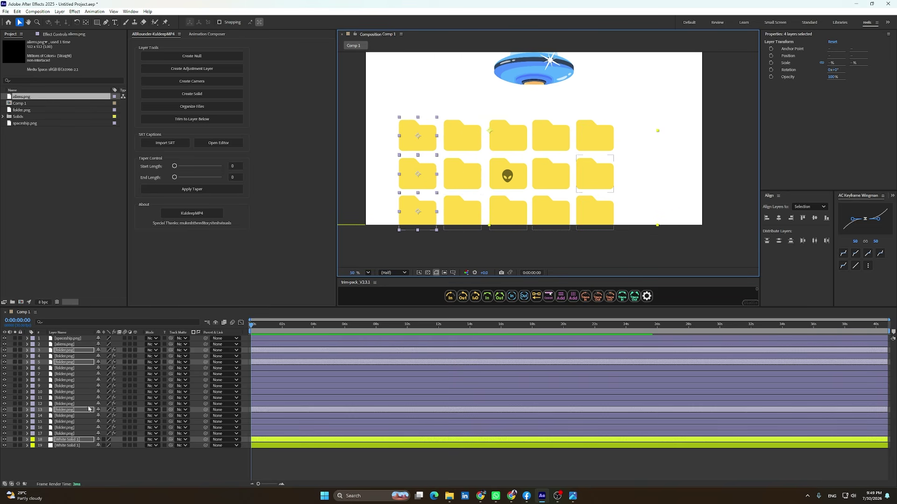
{"action": "key", "text": "ctrl+shift+a"}
{"action": "left_click_drag", "start_coordinate": [618, 248], "coordinate": [259, 109]}
{"action": "left_click_drag", "start_coordinate": [501, 168], "coordinate": [502, 150]}
Draw a four-point beam shape with the Pen tool, widening from the spaceship's underside to well below the canvas.
{"action": "key", "text": "g"}
{"action": "left_click", "coordinate": [537, 82]}
{"action": "scroll", "coordinate": [533, 183], "scroll_direction": "down", "scroll_amount": 3}
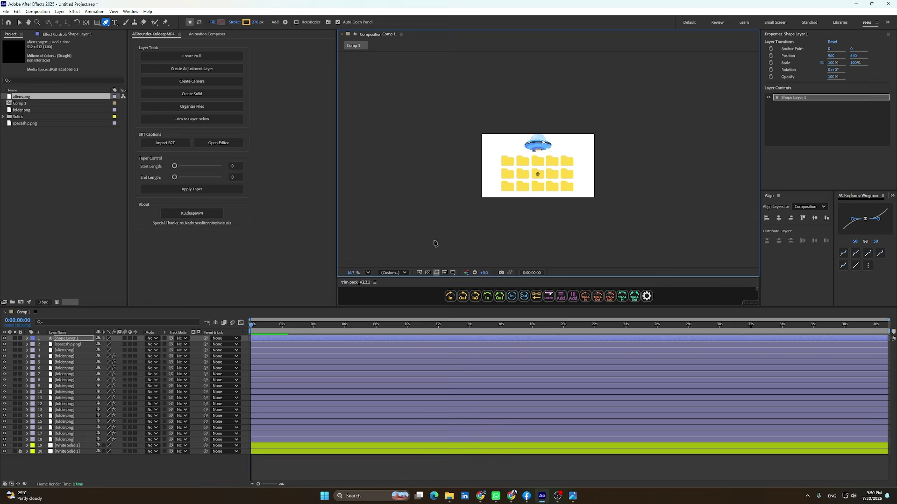
{"action": "left_click", "coordinate": [442, 240]}
{"action": "key", "text": "ctrl+z"}
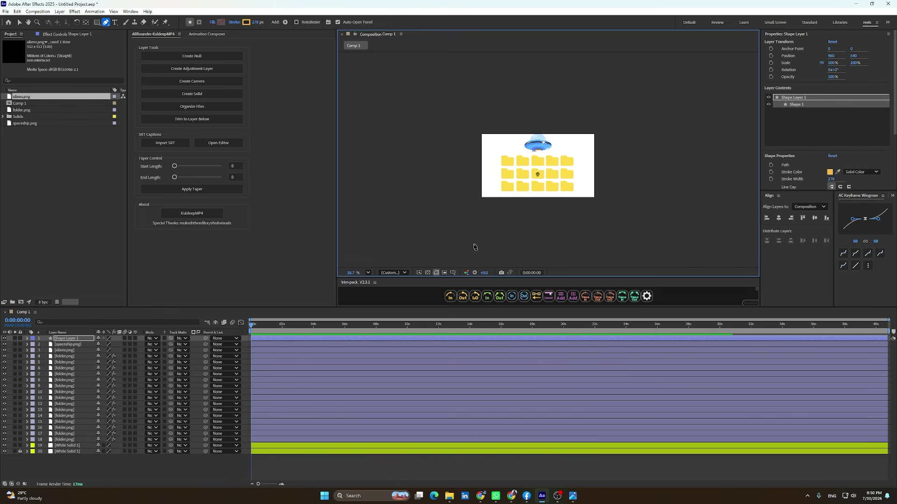
{"action": "left_click", "coordinate": [472, 249]}
{"action": "left_click", "coordinate": [607, 251]}
{"action": "left_click", "coordinate": [534, 150]}
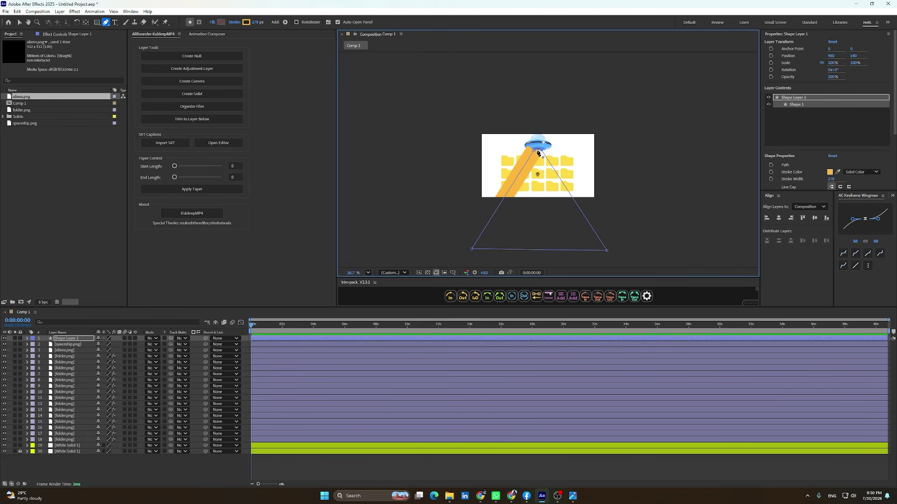
Remove the beam shape's stroke and give it a solid yellow fill.
{"action": "left_click", "coordinate": [235, 22]}
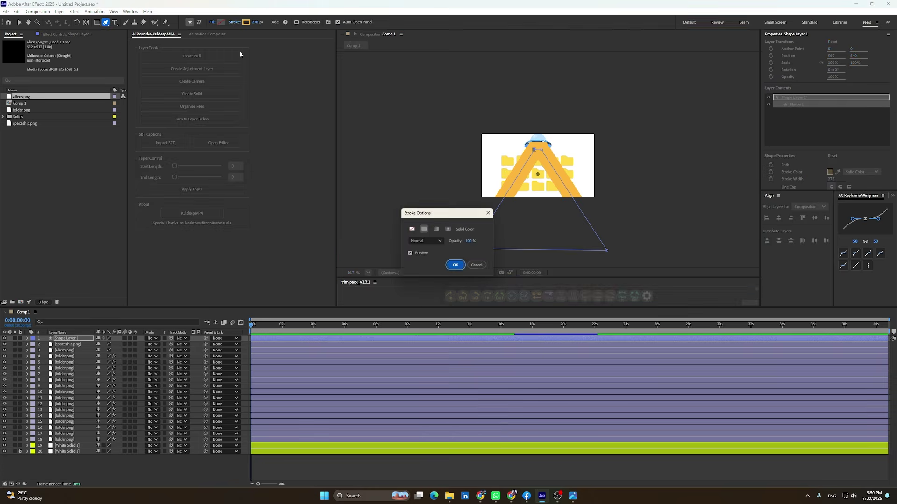
{"action": "left_click", "coordinate": [456, 269]}
{"action": "left_click", "coordinate": [221, 21]}
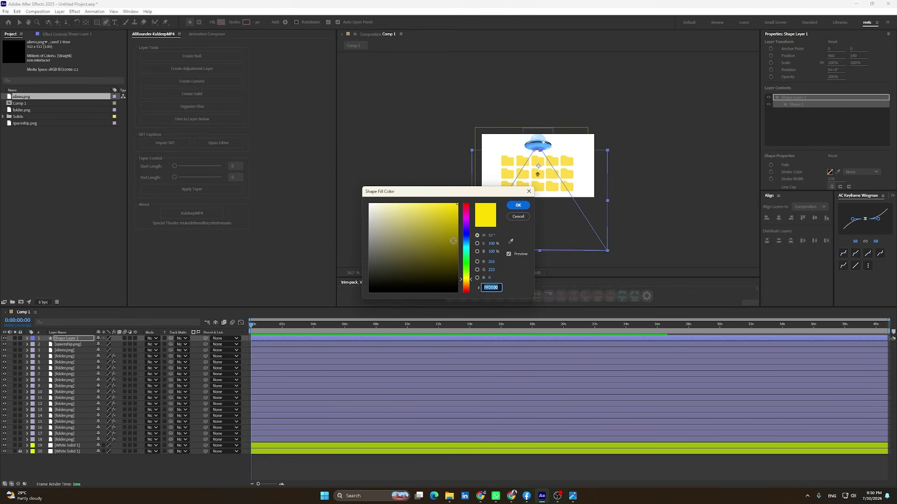
{"action": "mouse_move", "coordinate": [444, 214]}
{"action": "left_mouse_down"}
{"action": "mouse_move", "coordinate": [389, 204]}
{"action": "mouse_move", "coordinate": [389, 186]}
{"action": "left_mouse_up"}
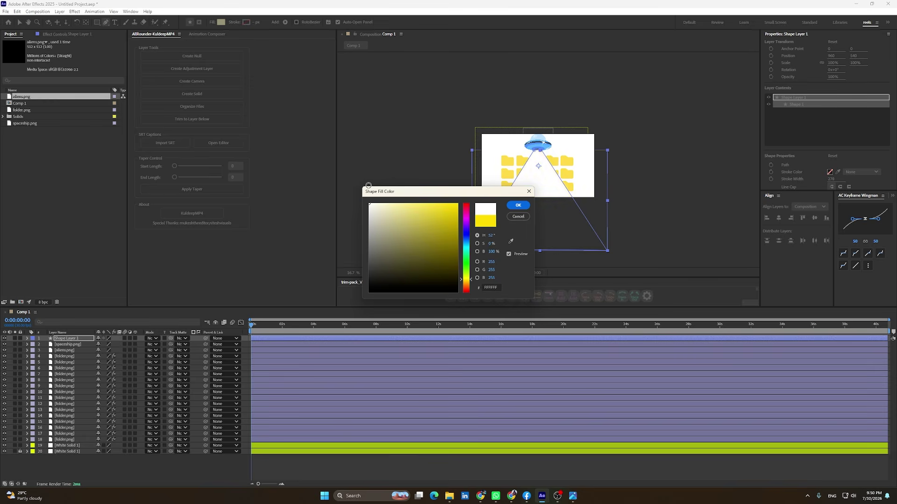
{"action": "key", "text": "Escape"}
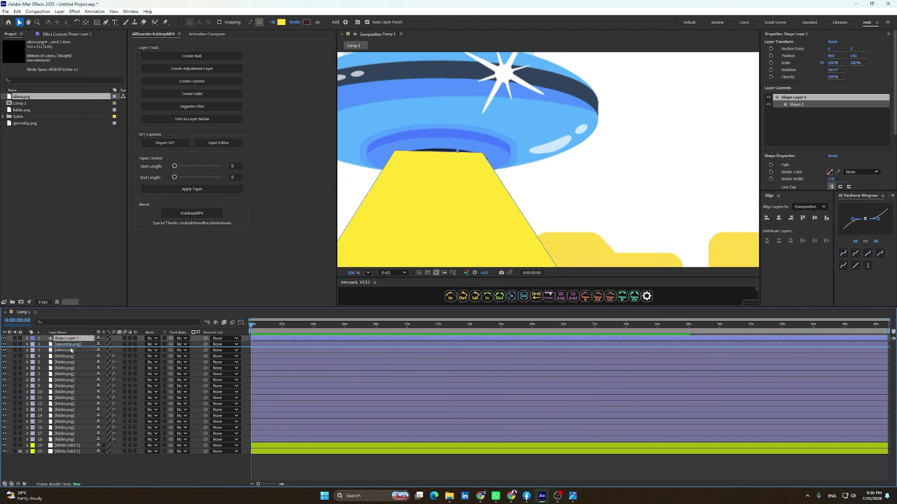
Move Shape Layer 1 directly beneath the spaceship.png layer in the layer stack.
{"action": "left_click_drag", "start_coordinate": [71, 350], "coordinate": [71, 350]}
{"action": "scroll", "coordinate": [532, 139], "scroll_direction": "down", "scroll_amount": 3}
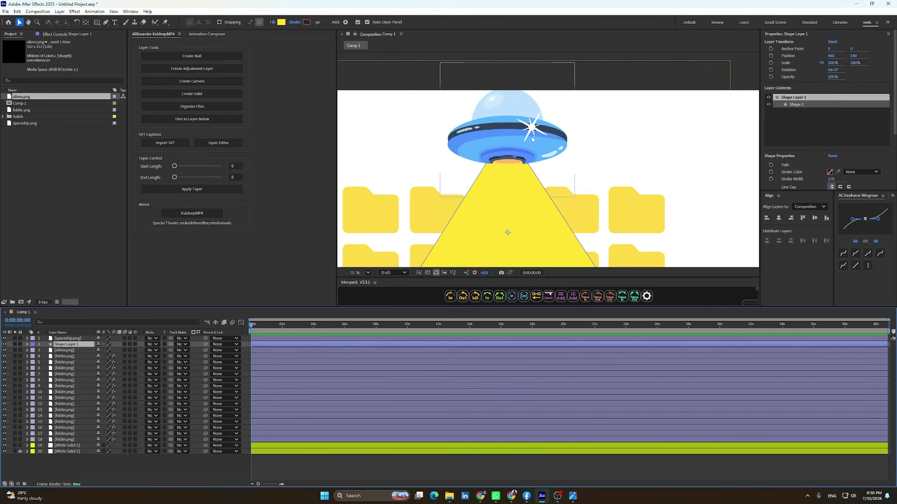
{"action": "scroll", "coordinate": [532, 139], "scroll_direction": "down", "scroll_amount": 3}
Change the beam's fill to a linear gradient running vertically from deep yellow at the ship to pale yellow below the canvas.
{"action": "left_click", "coordinate": [272, 22]}
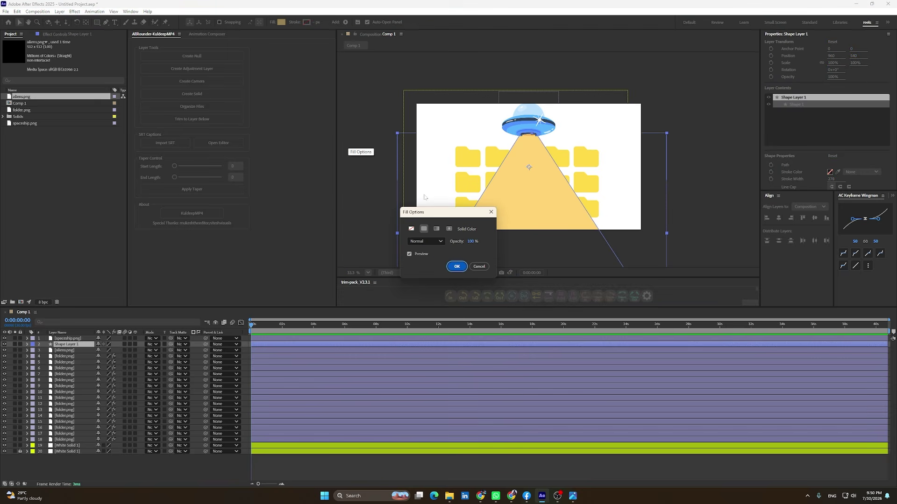
{"action": "left_click", "coordinate": [436, 228]}
{"action": "left_click", "coordinate": [457, 266]}
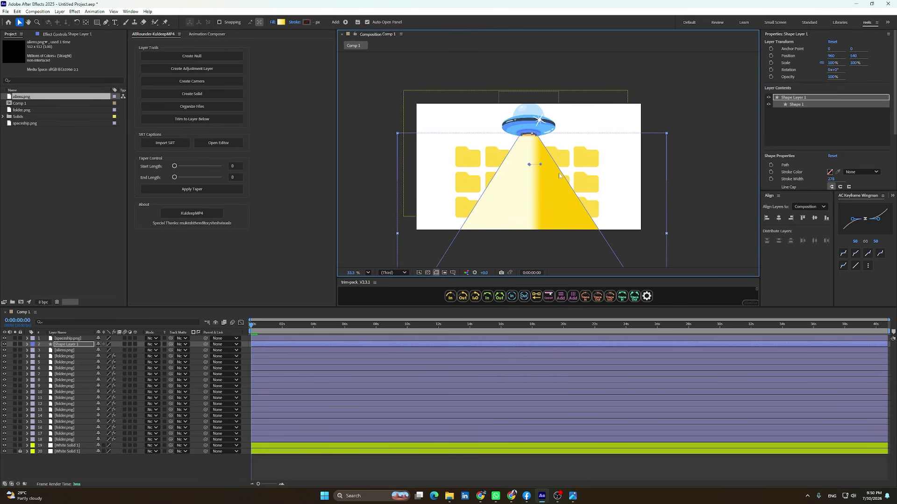
{"action": "left_click_drag", "start_coordinate": [529, 165], "coordinate": [542, 245]}
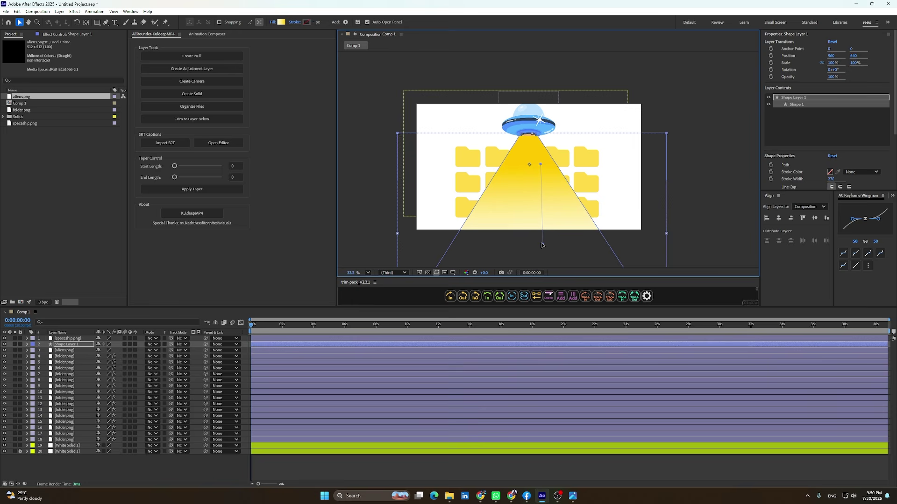
{"action": "left_click_drag", "start_coordinate": [540, 164], "coordinate": [532, 138]}
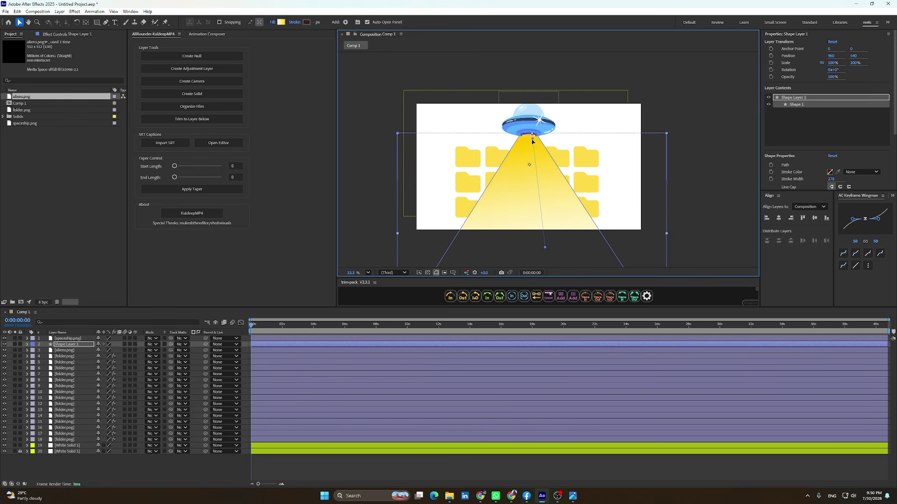
{"action": "left_click_drag", "start_coordinate": [545, 248], "coordinate": [532, 255]}
Make the pale end of the beam's gradient transparent so the folders show through, and deselect the layer.
{"action": "left_click", "coordinate": [272, 22]}
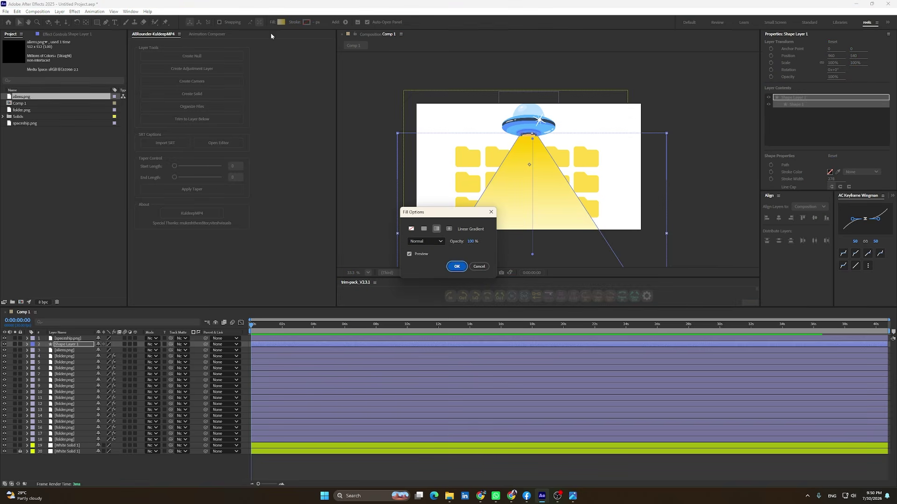
{"action": "left_click", "coordinate": [456, 266]}
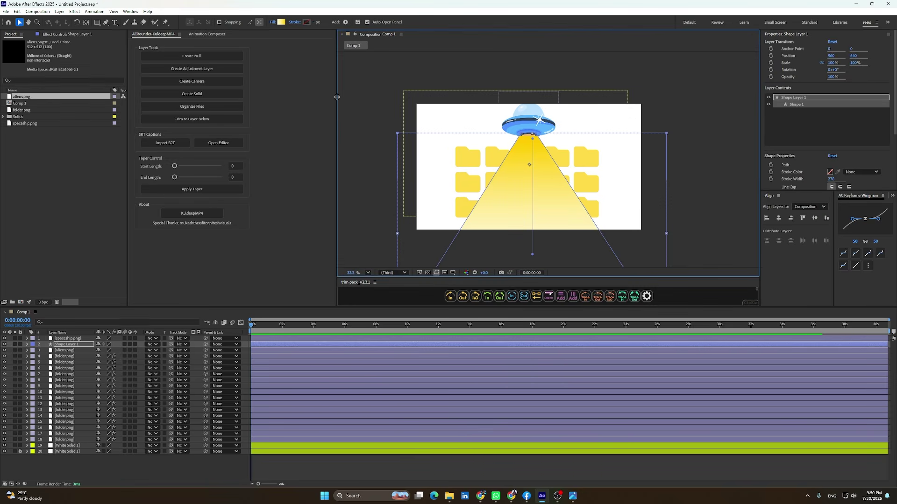
{"action": "left_click", "coordinate": [281, 23]}
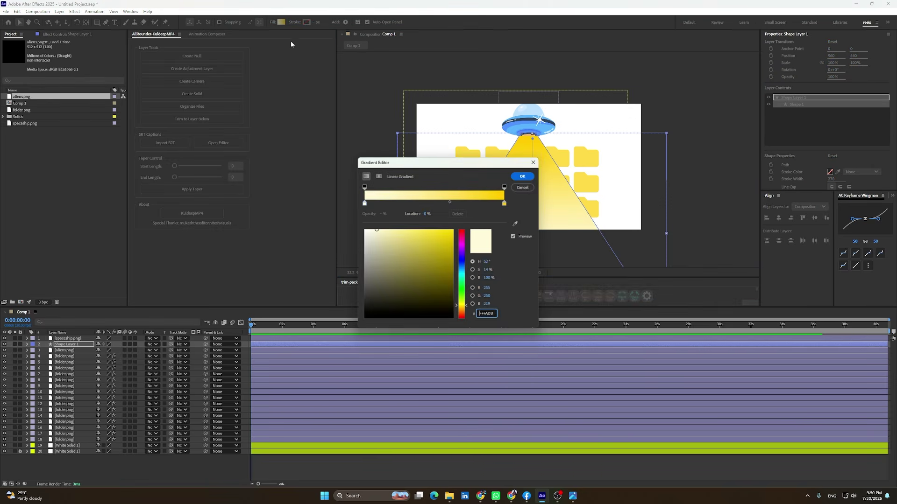
{"action": "left_click", "coordinate": [364, 187]}
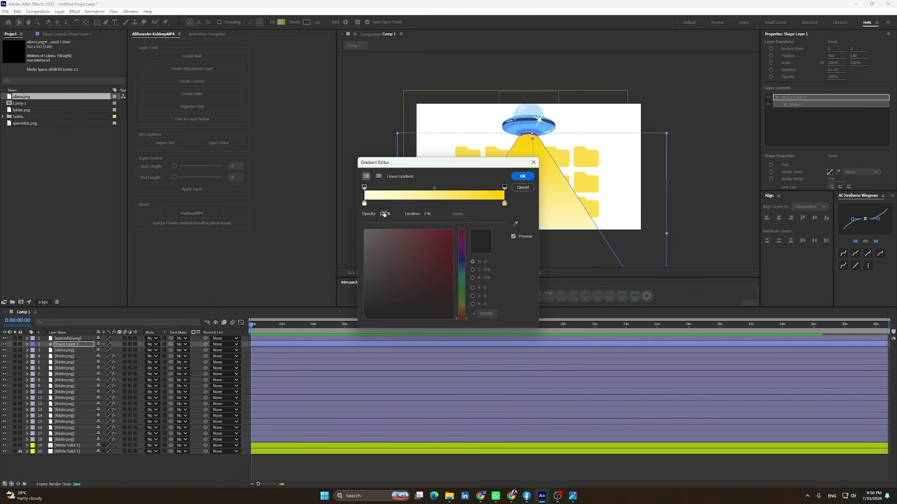
{"action": "left_click_drag", "start_coordinate": [383, 214], "coordinate": [333, 220]}
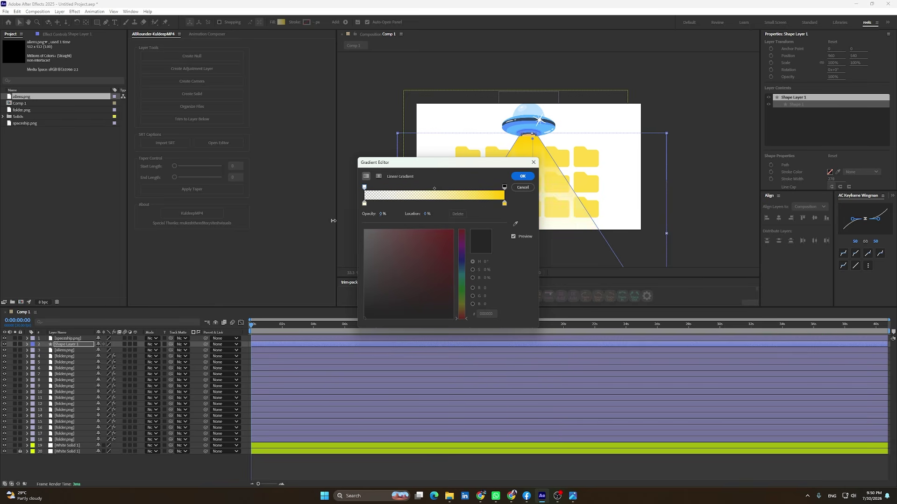
{"action": "left_click", "coordinate": [523, 175]}
{"action": "left_click", "coordinate": [224, 475]}
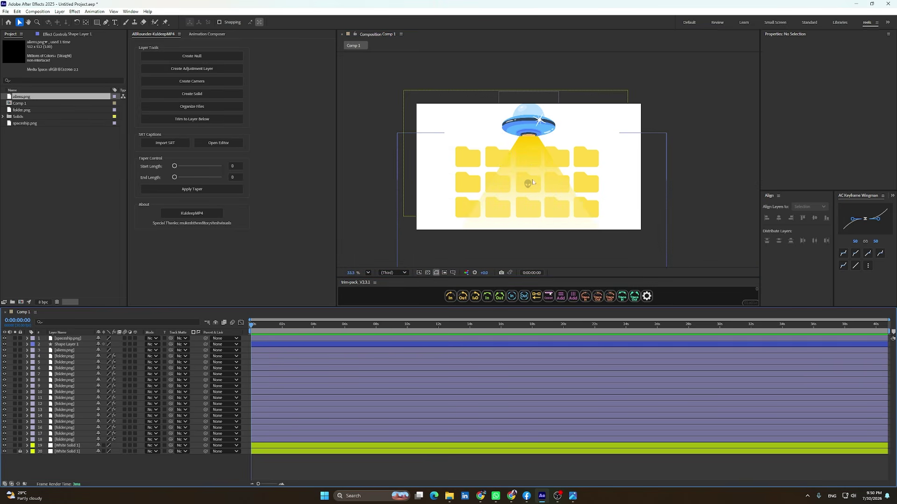
Use Shape Layer 1 as the track matte for the alien and all folder layers, and turn the beam's visibility back on.
{"action": "left_click_drag", "start_coordinate": [164, 439], "coordinate": [68, 344]}
{"action": "left_click", "coordinate": [132, 472]}
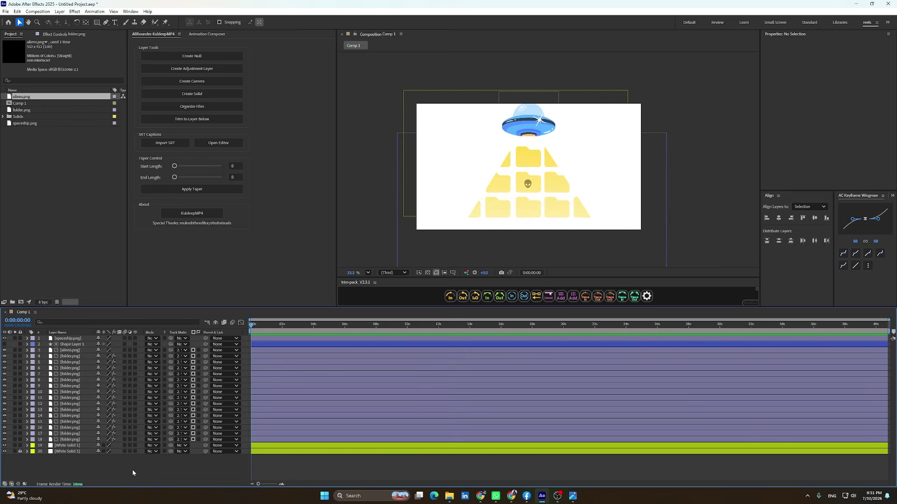
{"action": "scroll", "coordinate": [549, 179], "scroll_direction": "up", "scroll_amount": 2}
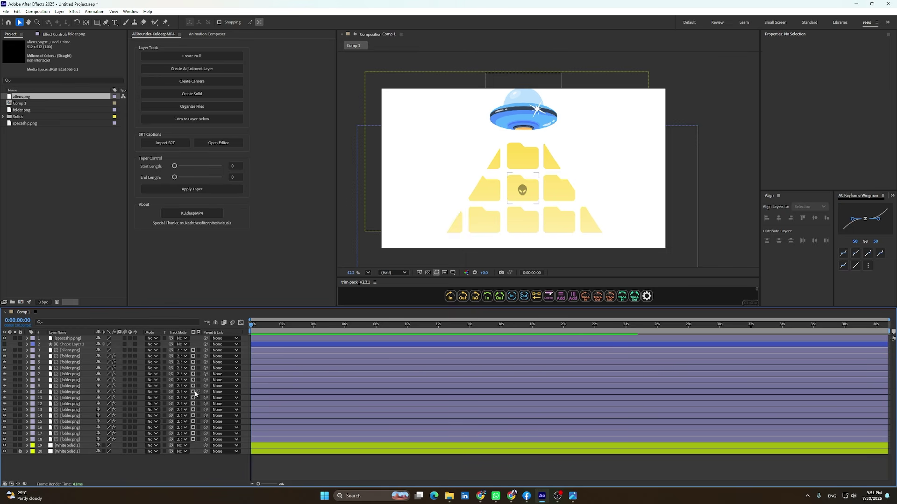
{"action": "left_click", "coordinate": [36, 345]}
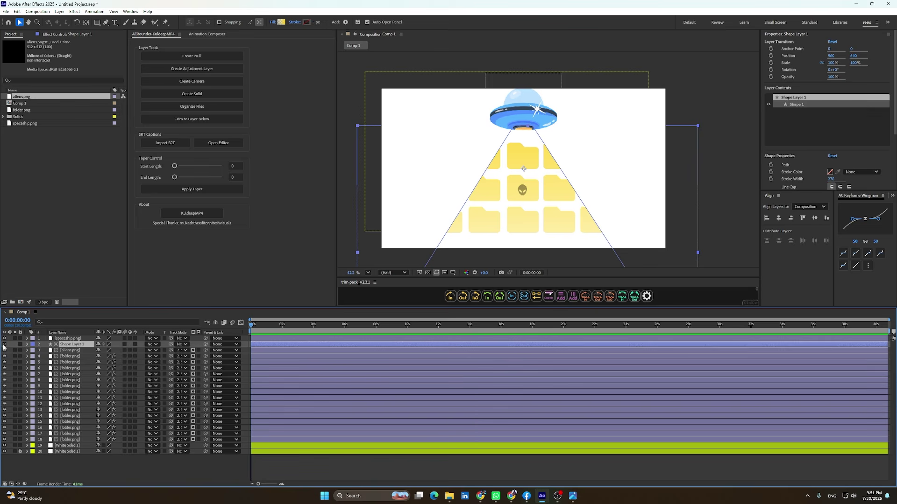
{"action": "left_click", "coordinate": [5, 344]}
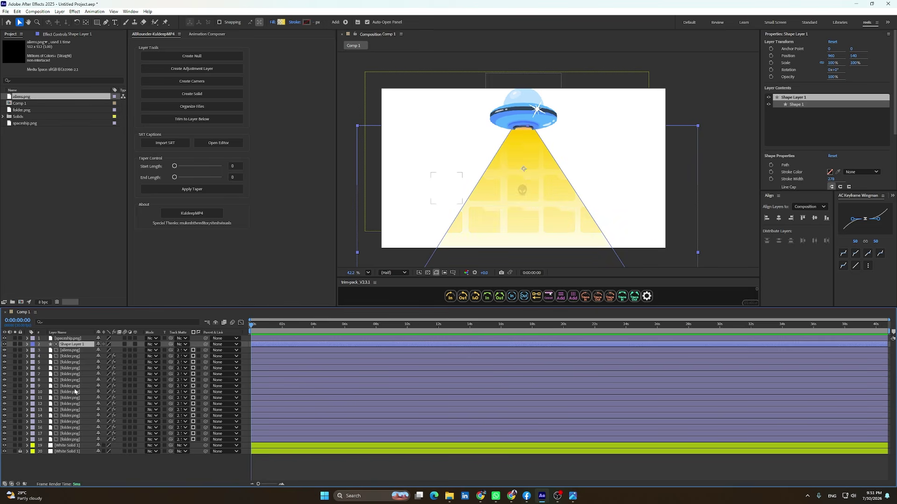
{"action": "key", "text": "t"}
{"action": "mouse_move", "coordinate": [101, 351]}
{"action": "left_mouse_down"}
{"action": "mouse_move", "coordinate": [89, 350]}
{"action": "mouse_move", "coordinate": [117, 348]}
{"action": "left_mouse_up"}
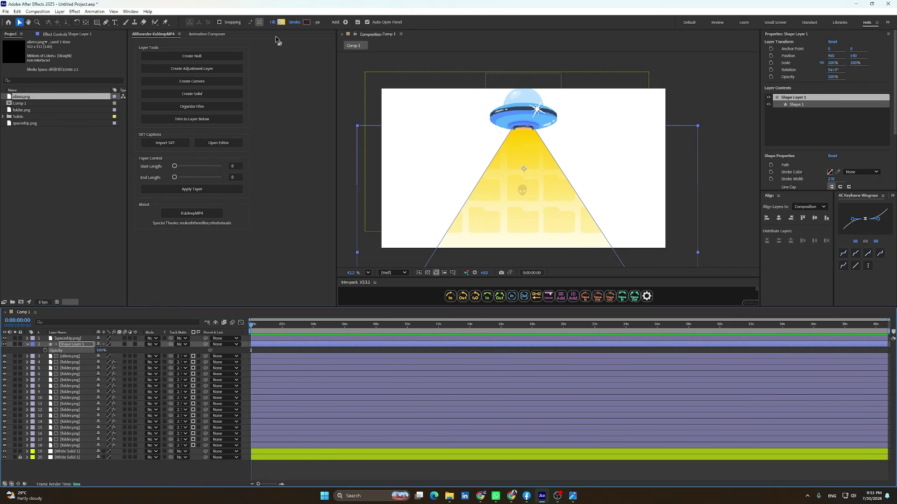
{"action": "left_click", "coordinate": [281, 23]}
{"action": "left_click_drag", "start_coordinate": [412, 161], "coordinate": [722, 165]}
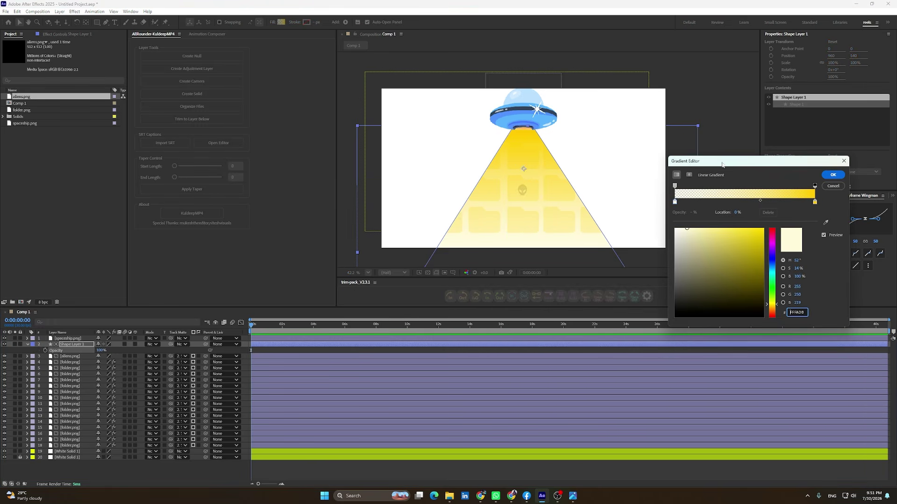
{"action": "left_click", "coordinate": [834, 176]}
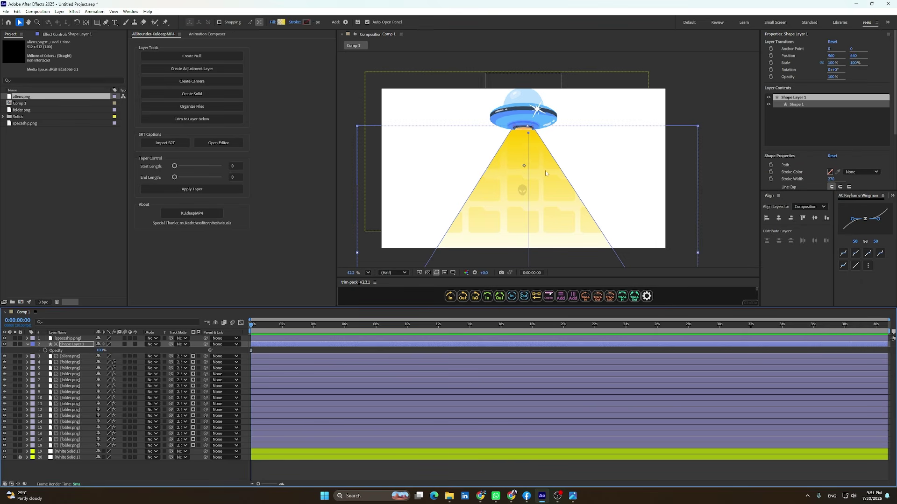
Move the beam gradient's start point up to the spaceship's opening and adjust the opacity of the gradient's pale end.
{"action": "left_click", "coordinate": [529, 135]}
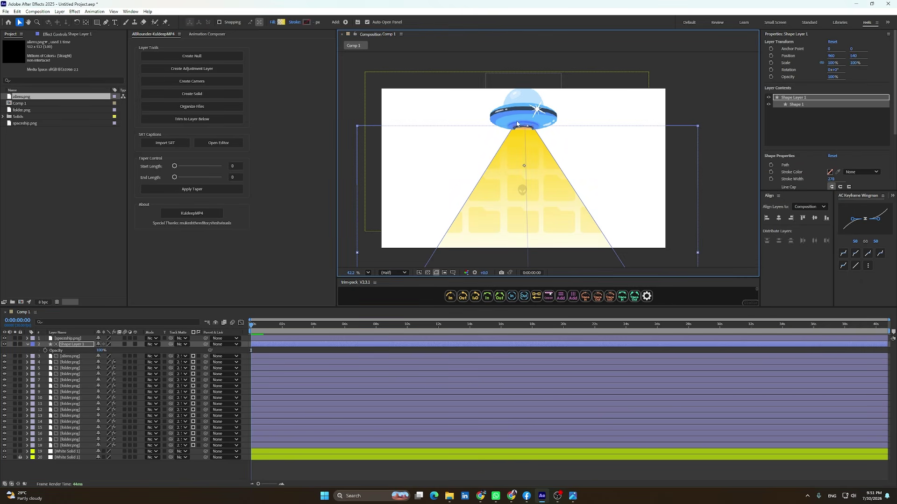
{"action": "left_click", "coordinate": [281, 22]}
{"action": "left_click_drag", "start_coordinate": [410, 178], "coordinate": [621, 177]}
{"action": "left_click", "coordinate": [572, 201]}
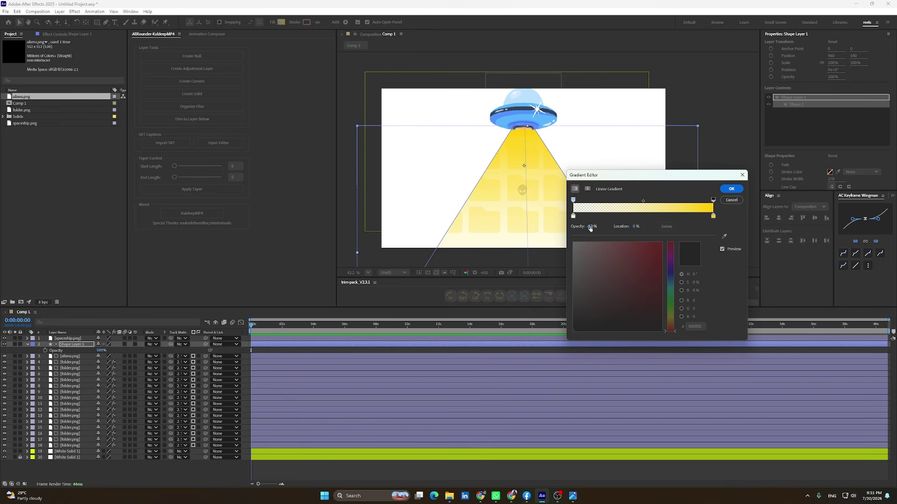
{"action": "left_click_drag", "start_coordinate": [589, 228], "coordinate": [579, 226]}
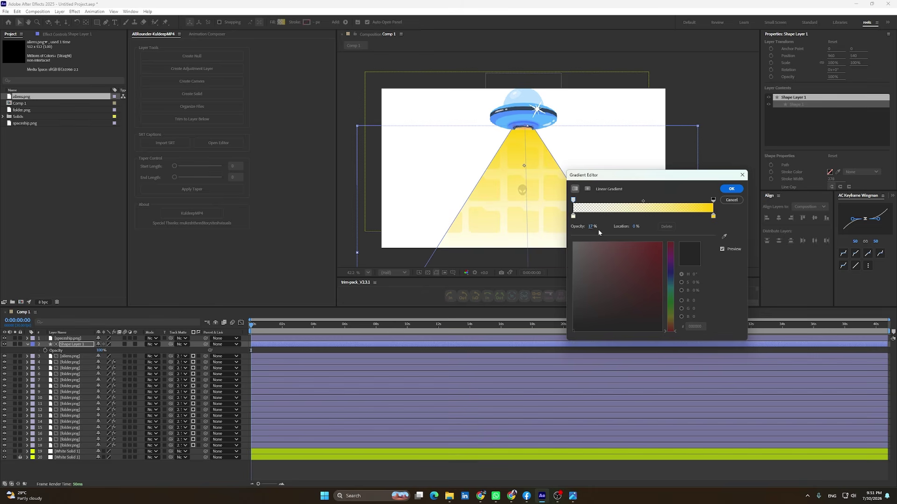
{"action": "left_click", "coordinate": [591, 226]}
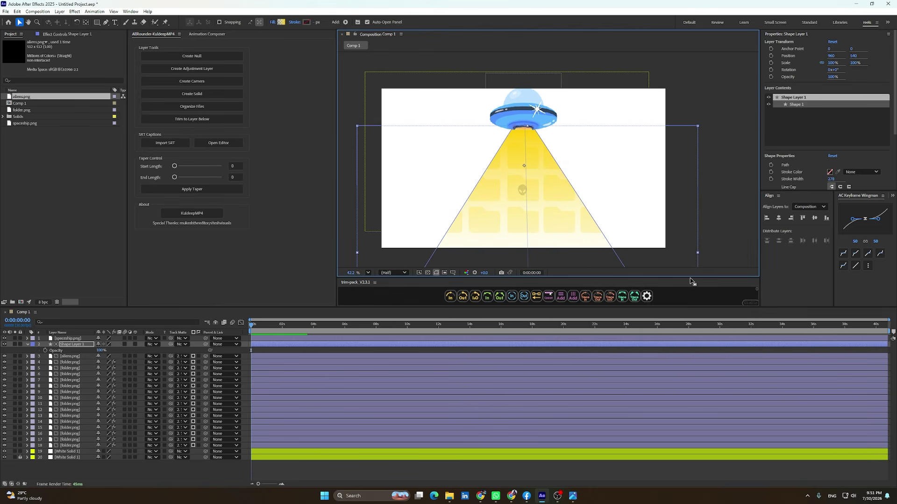
Add Rotation and Position keyframes to the spaceship.png layer at 0 seconds.
{"action": "key", "text": "r"}
{"action": "left_click", "coordinate": [45, 345]}
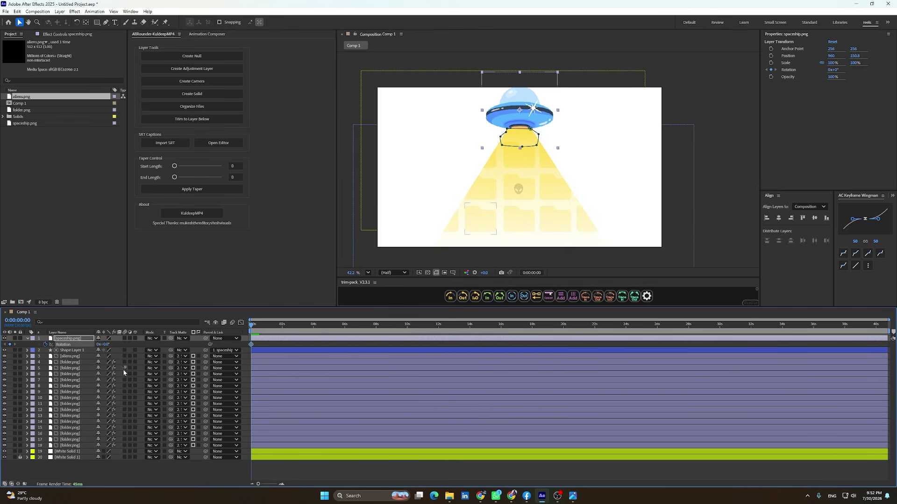
{"action": "key", "text": "shift+p"}
{"action": "left_click", "coordinate": [45, 345]}
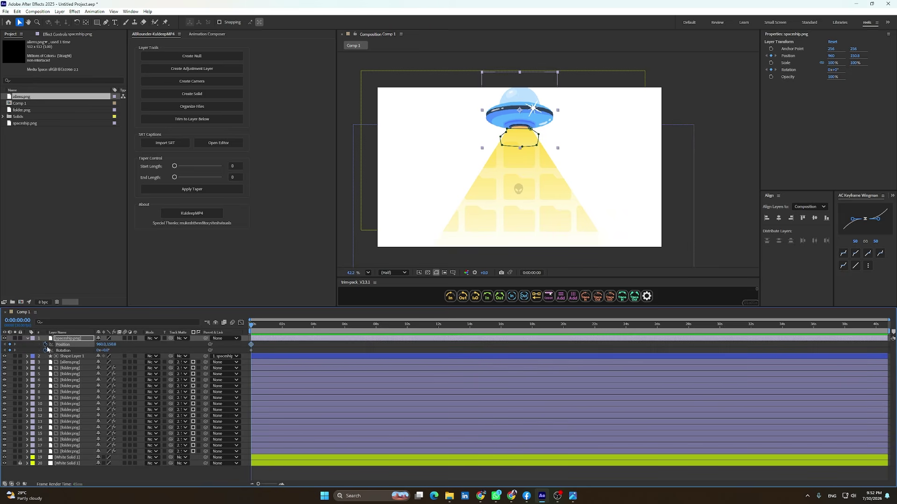
Shift the spaceship's keyframes to 2 seconds, and at 0 seconds set its position to 2078, -72 beyond the upper-right canvas corner with rotation -34°.
{"action": "left_click_drag", "start_coordinate": [260, 342], "coordinate": [283, 354]}
{"action": "left_click_drag", "start_coordinate": [531, 112], "coordinate": [687, 80]}
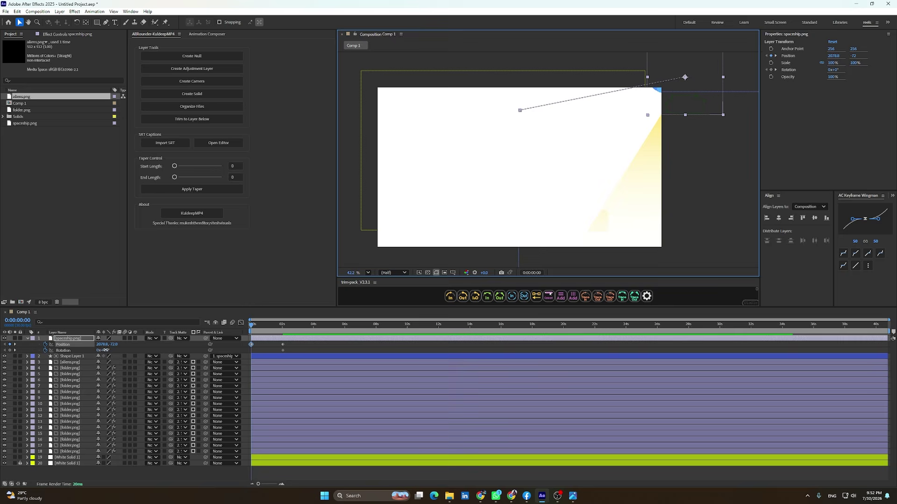
{"action": "left_click_drag", "start_coordinate": [104, 350], "coordinate": [93, 351]}
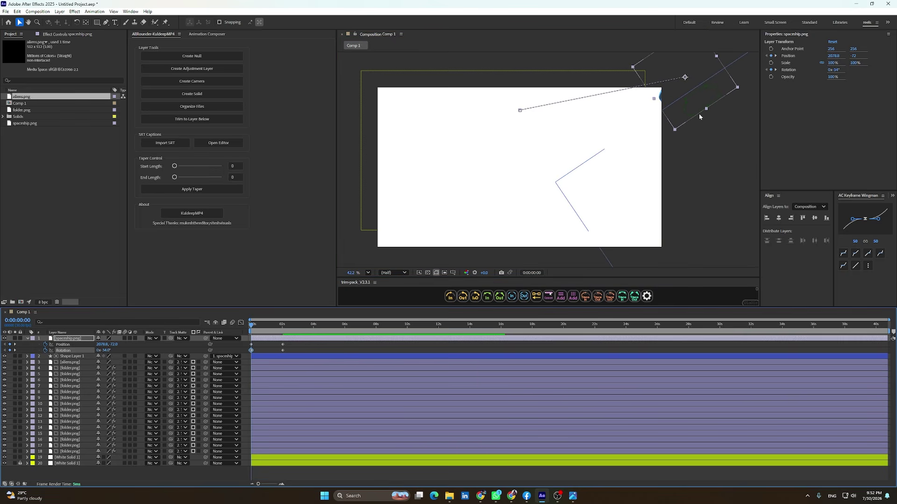
Apply an ease curve with a strong slow-down to all the spaceship's Position and Rotation keyframes, and preview the fly-in.
{"action": "left_click_drag", "start_coordinate": [290, 343], "coordinate": [240, 358]}
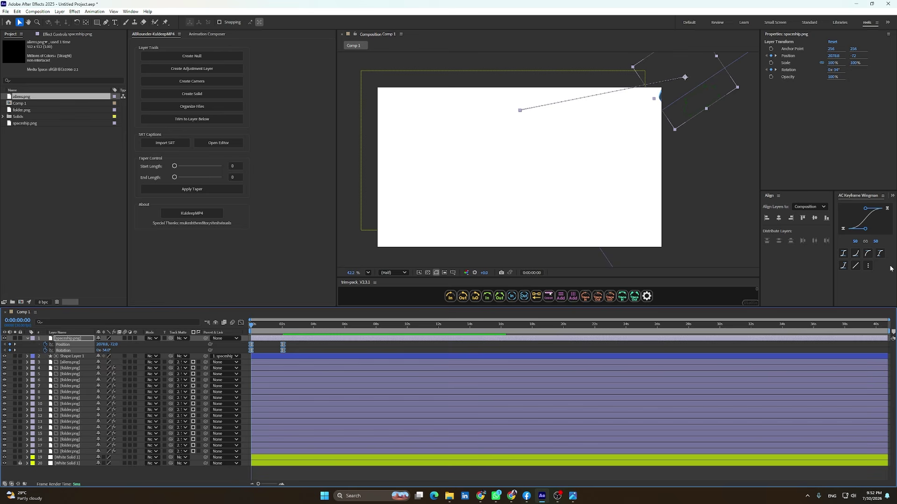
{"action": "left_click", "coordinate": [880, 253]}
{"action": "left_click", "coordinate": [319, 470]}
{"action": "key", "text": "space"}
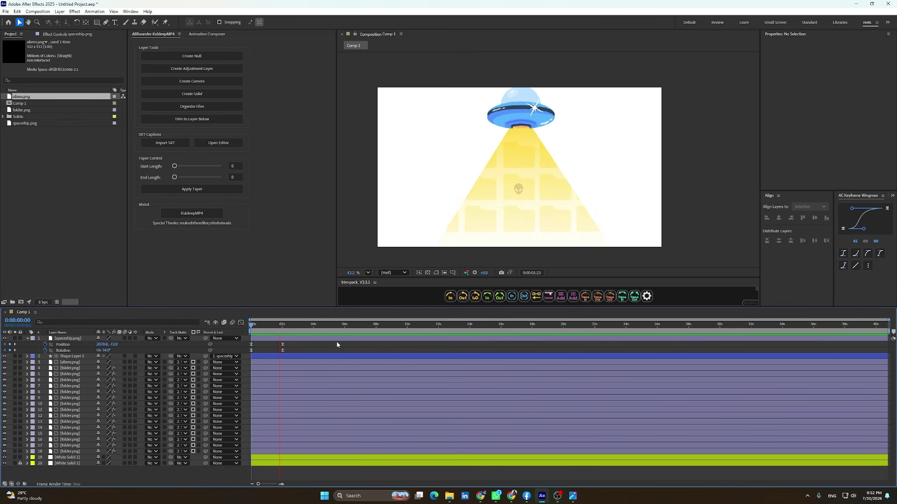
Replay the spaceship fly-in and trim the start of the beam's Shape Layer 1 to about 0:00:00:26.
{"action": "left_click", "coordinate": [268, 329]}
{"action": "key", "text": "Home"}
{"action": "key", "text": "space"}
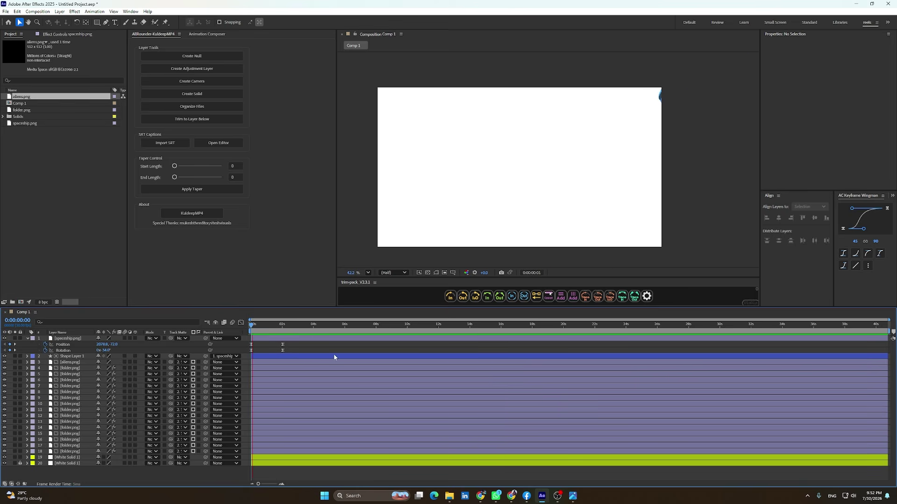
{"action": "left_click", "coordinate": [264, 330]}
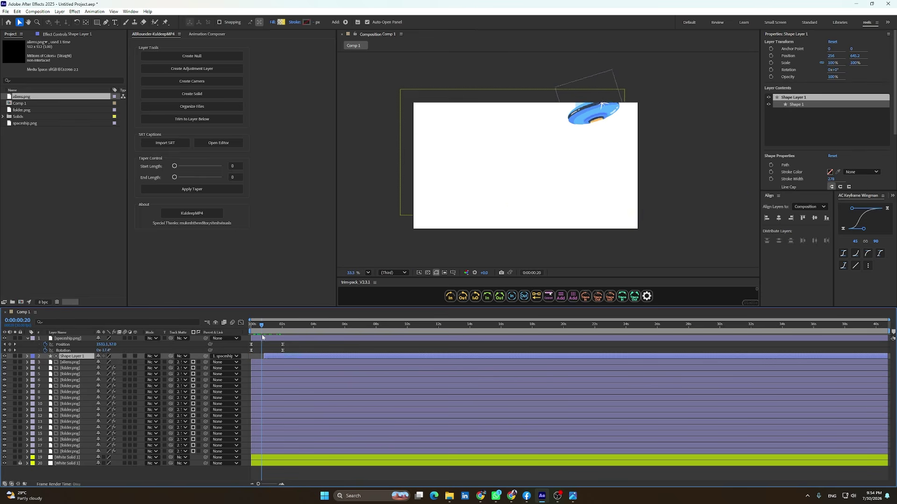
Apply the Gaussian Blur & Fade Eased 1 motion preset as the beam layer's in-animation and preview it.
{"action": "left_click", "coordinate": [212, 36]}
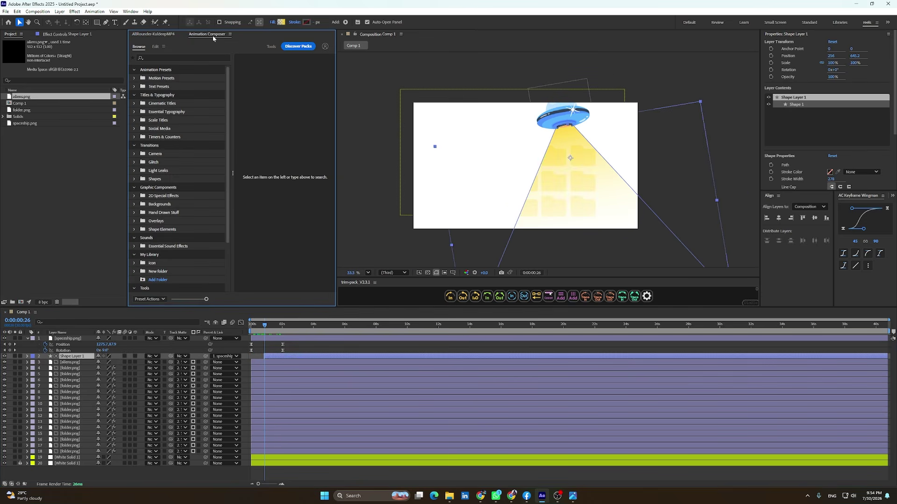
{"action": "left_click", "coordinate": [166, 80]}
{"action": "left_click", "coordinate": [269, 90]}
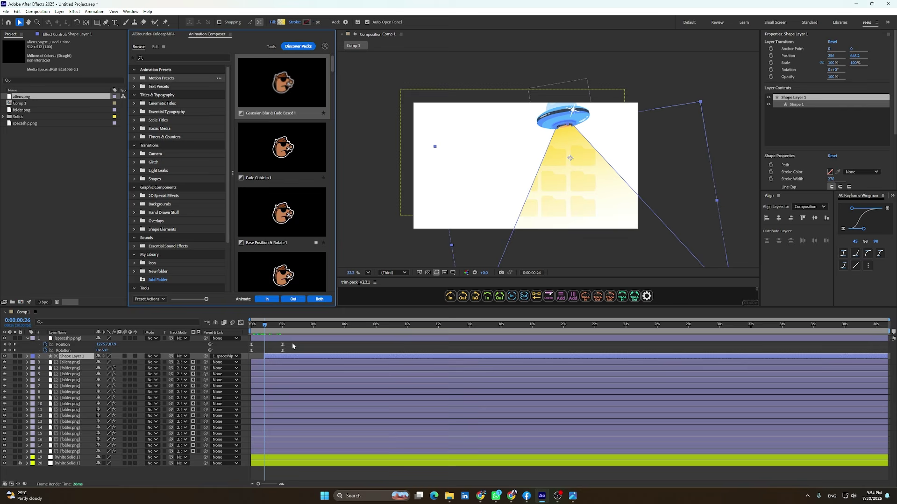
{"action": "left_click", "coordinate": [269, 300]}
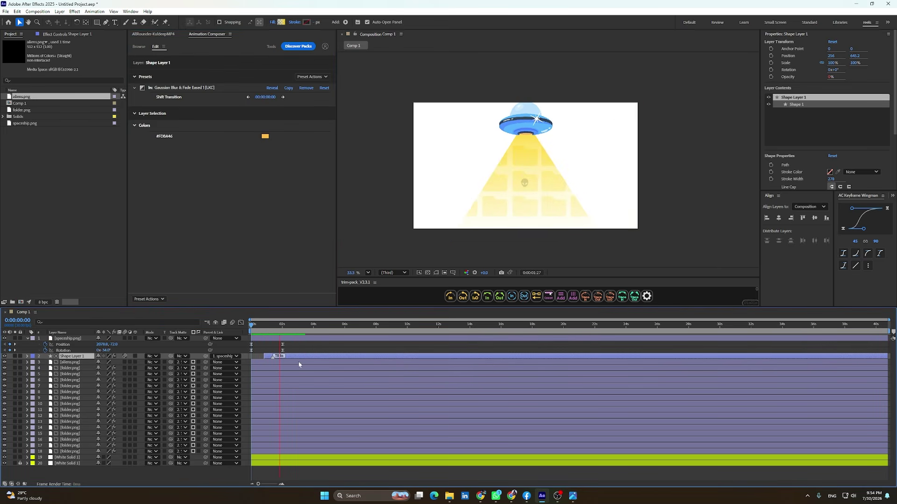
{"action": "key", "text": "space"}
Move the spaceship's landing keyframes to about 0:00:02:25, align the end of the beam's fade-in with them, and preview.
{"action": "mouse_move", "coordinate": [269, 335]}
{"action": "left_mouse_down"}
{"action": "mouse_move", "coordinate": [254, 334]}
{"action": "mouse_move", "coordinate": [267, 335]}
{"action": "left_mouse_up"}
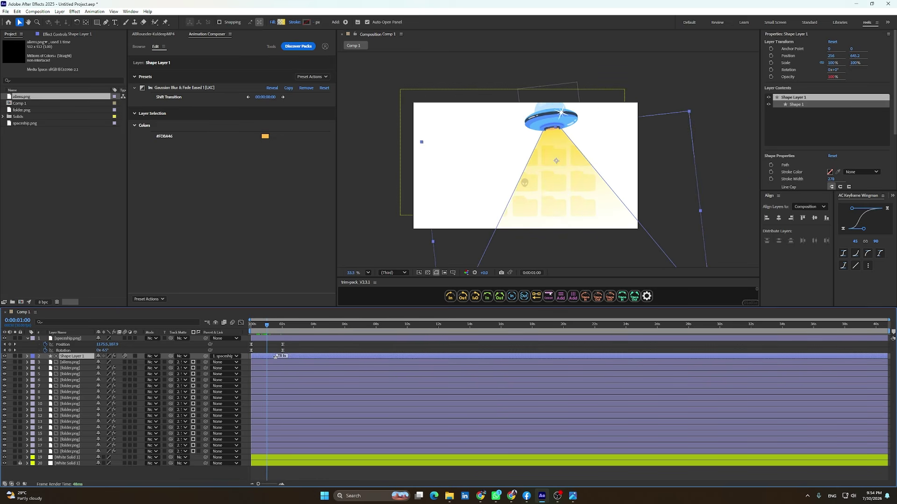
{"action": "left_click_drag", "start_coordinate": [252, 356], "coordinate": [265, 356]}
{"action": "left_click_drag", "start_coordinate": [260, 324], "coordinate": [295, 348]}
{"action": "key", "text": "space"}
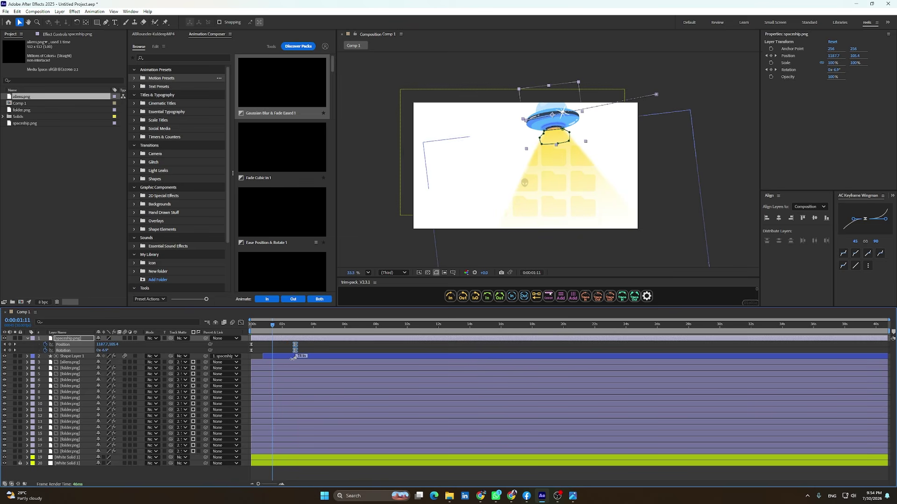
{"action": "key", "text": "space"}
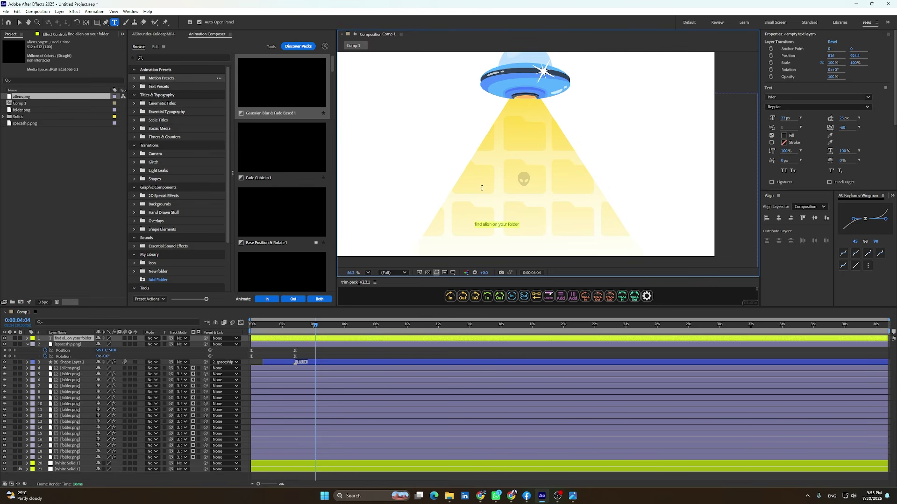
Enlarge the caption over the beam, capitalize its first word to read "Find alien on your folder", and make "folder" bold.
{"action": "left_click_drag", "start_coordinate": [785, 120], "coordinate": [817, 120]}
{"action": "double_click", "coordinate": [426, 220]}
{"action": "type", "text": "Find"}
{"action": "double_click", "coordinate": [557, 220]}
{"action": "left_click", "coordinate": [818, 107]}
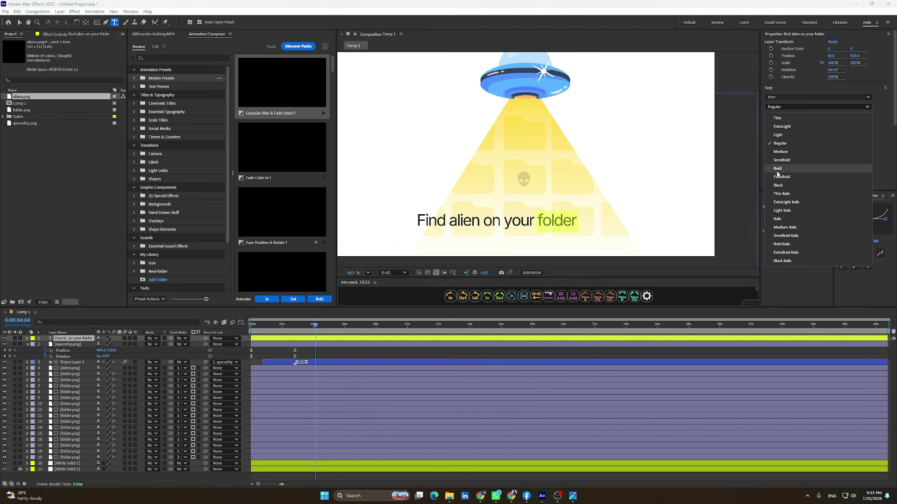
{"action": "left_click", "coordinate": [794, 154]}
{"action": "key", "text": "Escape"}
{"action": "key", "text": "v"}
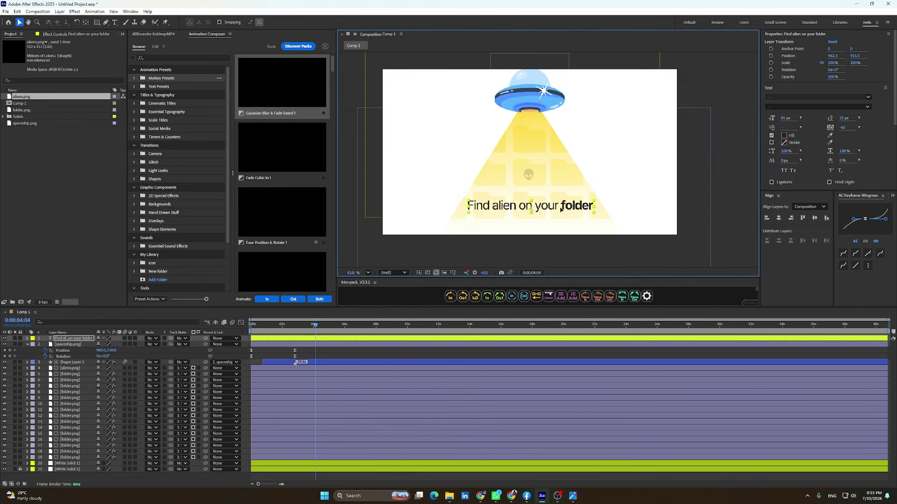
Start the caption layer at 0:00:02:25 and apply a text animation preset found by searching for "word".
{"action": "key", "text": "ctrl+space"}
{"action": "type", "text": "word"}
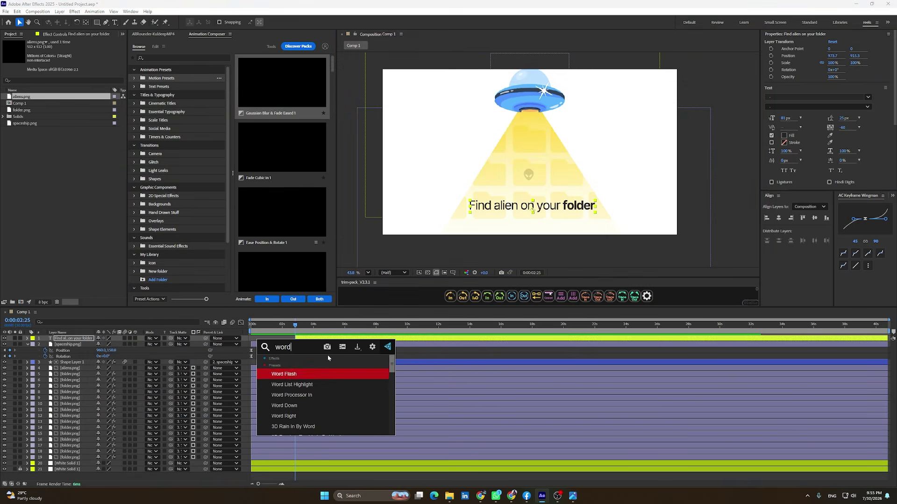
{"action": "key", "text": "Down"}
{"action": "key", "text": "Down"}
{"action": "key", "text": "Return"}
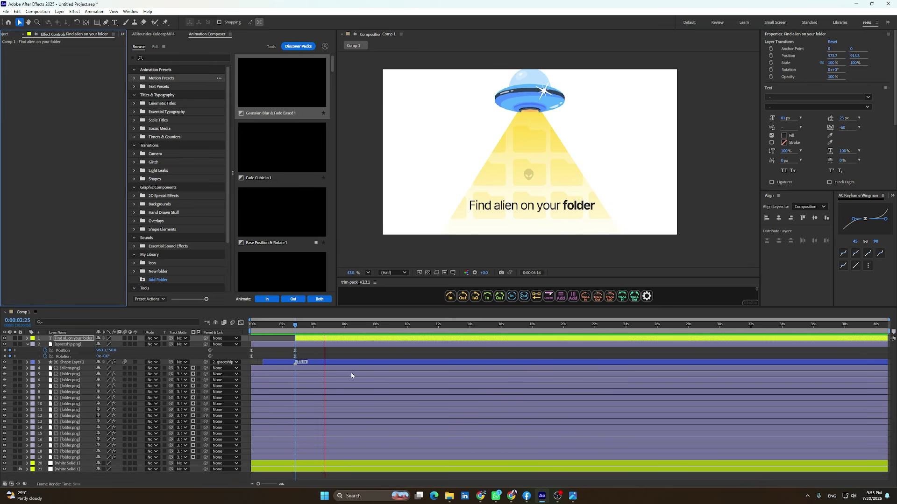
Add Position and Rotation keyframes to the spaceship.png layer at 0:00:04:21 to hold it above the caption.
{"action": "key", "text": "space"}
{"action": "left_click", "coordinate": [321, 357]}
{"action": "left_click", "coordinate": [327, 345]}
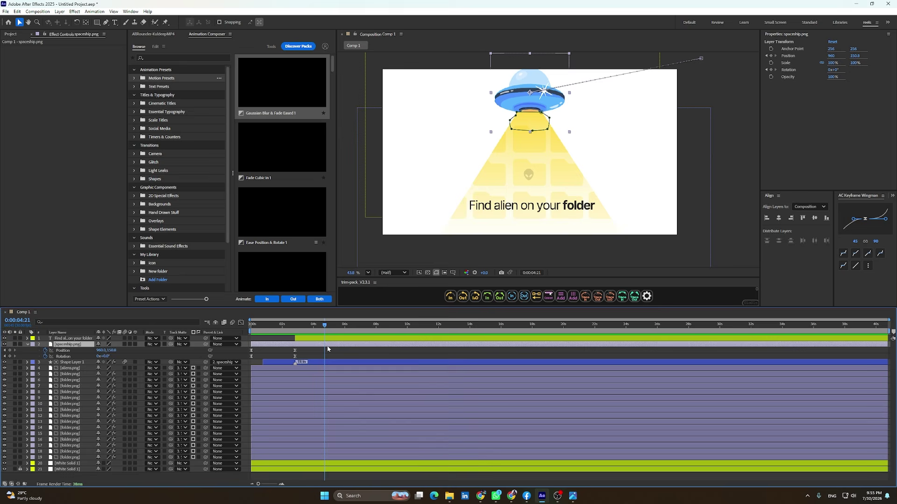
{"action": "left_click", "coordinate": [10, 350]}
{"action": "left_click", "coordinate": [9, 357]}
{"action": "left_click", "coordinate": [357, 357]}
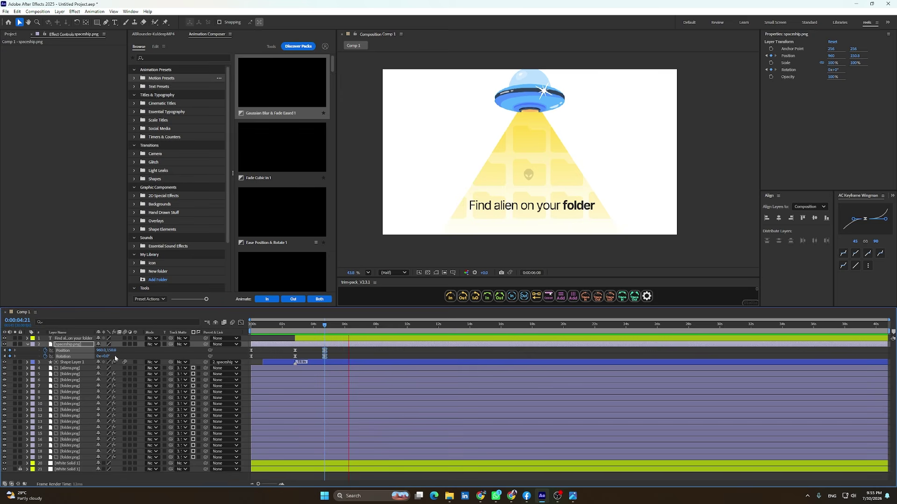
Key the spaceship's exit with X position 705 and rotation 0° at 0:00:06:09, and position 49, -137.2 with rotation 44° at 0:00:06:28.
{"action": "key", "text": "space"}
{"action": "left_click_drag", "start_coordinate": [101, 351], "coordinate": [0, 351]}
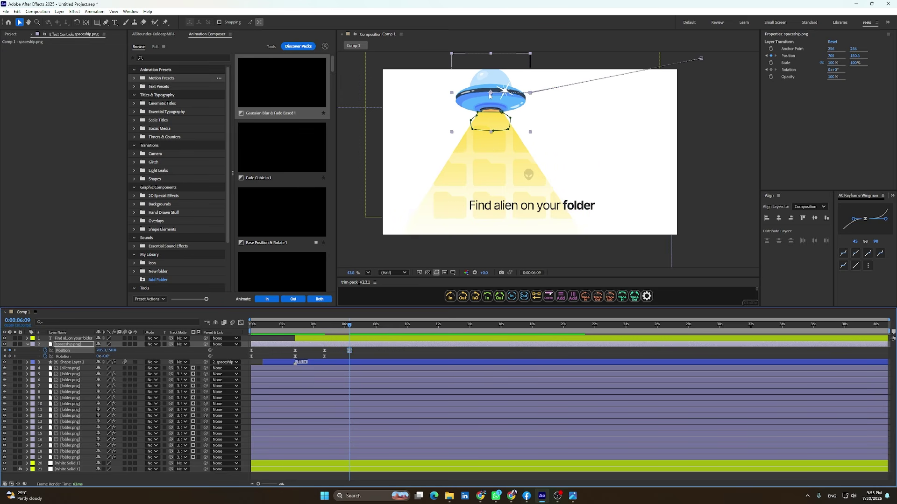
{"action": "left_click", "coordinate": [10, 357]}
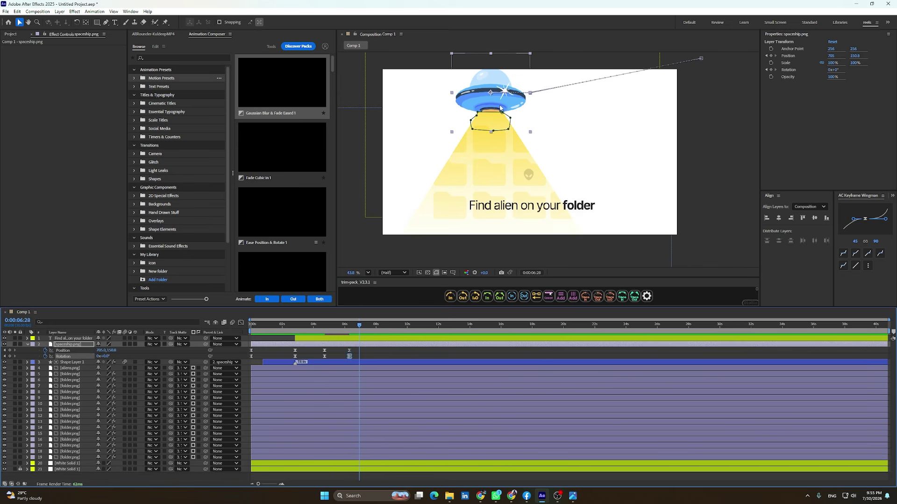
{"action": "left_click_drag", "start_coordinate": [500, 109], "coordinate": [366, 49]}
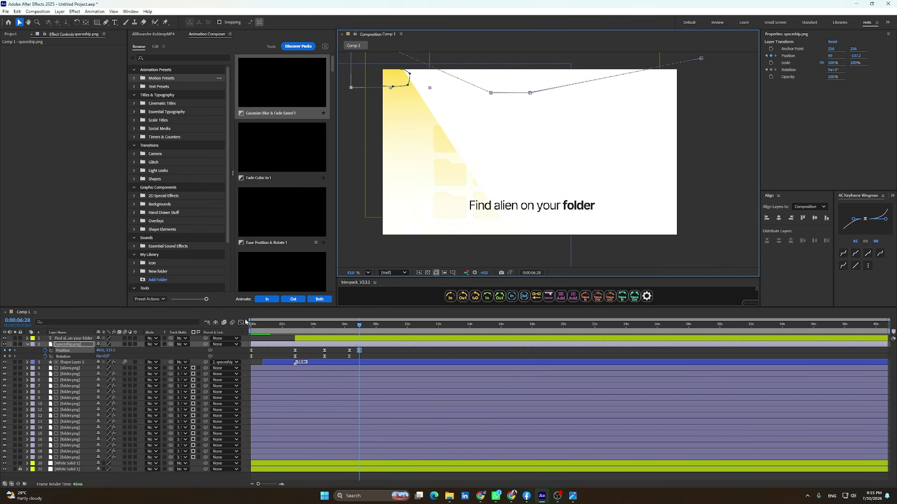
{"action": "left_click_drag", "start_coordinate": [106, 358], "coordinate": [121, 359]}
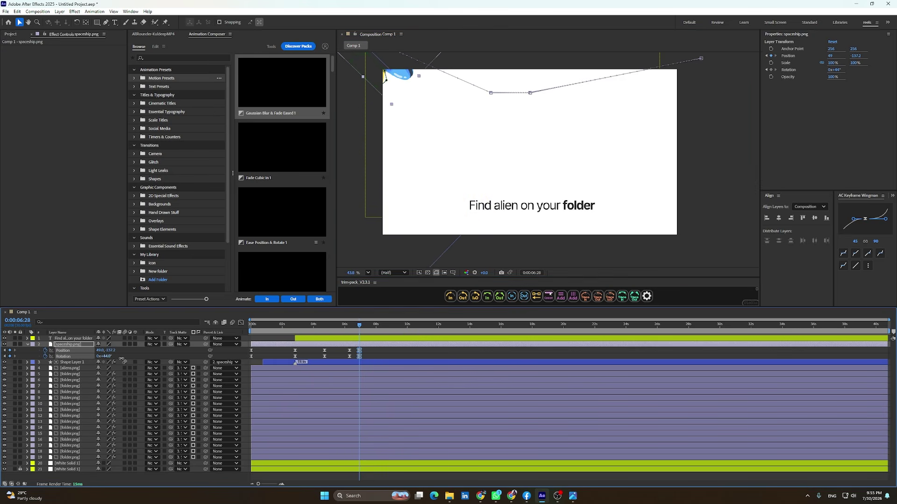
Trim the spaceship layer to end at 0:00:06:28 and apply Gaussian Blur & Fade Eased 1 as its out-animation.
{"action": "left_click", "coordinate": [369, 347]}
{"action": "key", "text": "alt+]"}
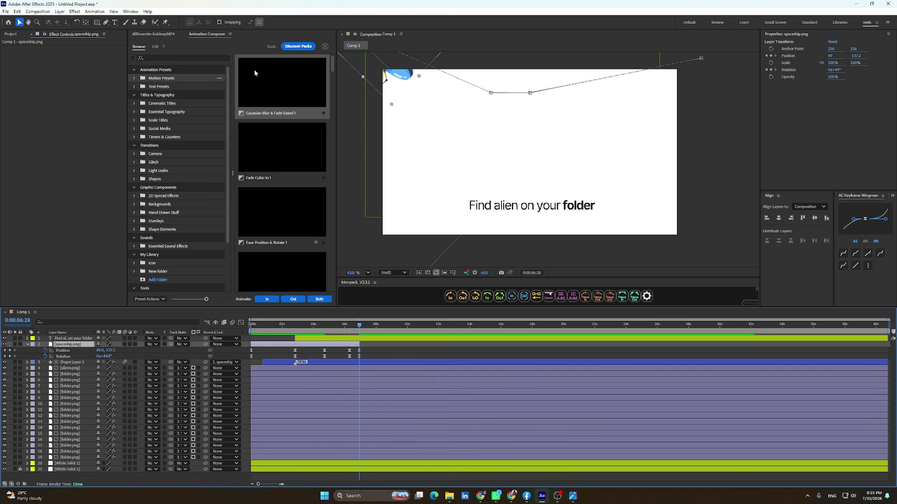
{"action": "left_click", "coordinate": [293, 299]}
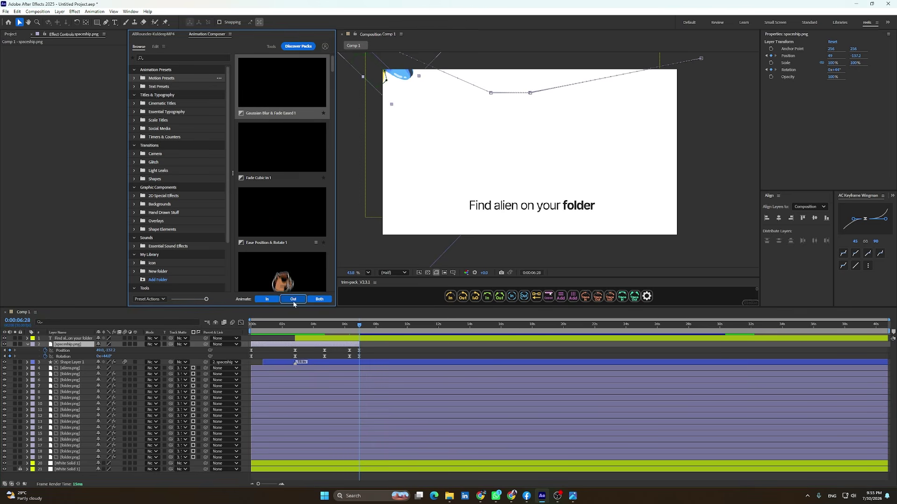
{"action": "left_click", "coordinate": [347, 334]}
{"action": "left_click_drag", "start_coordinate": [347, 334], "coordinate": [355, 335]}
{"action": "scroll", "coordinate": [358, 351], "scroll_direction": "up", "scroll_amount": 2}
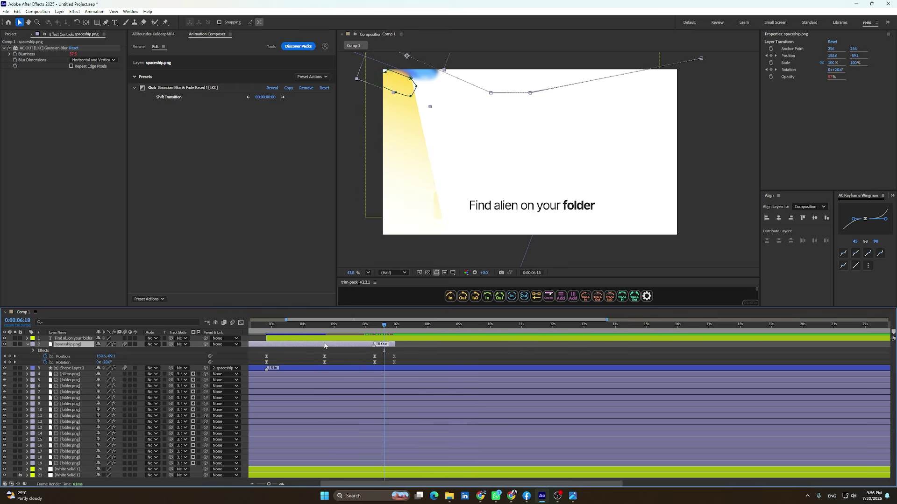
Try an earlier end point for the spaceship layer's fade-out, and undo the trim and the out-animation.
{"action": "left_click", "coordinate": [426, 333]}
{"action": "left_click_drag", "start_coordinate": [425, 334], "coordinate": [447, 344]}
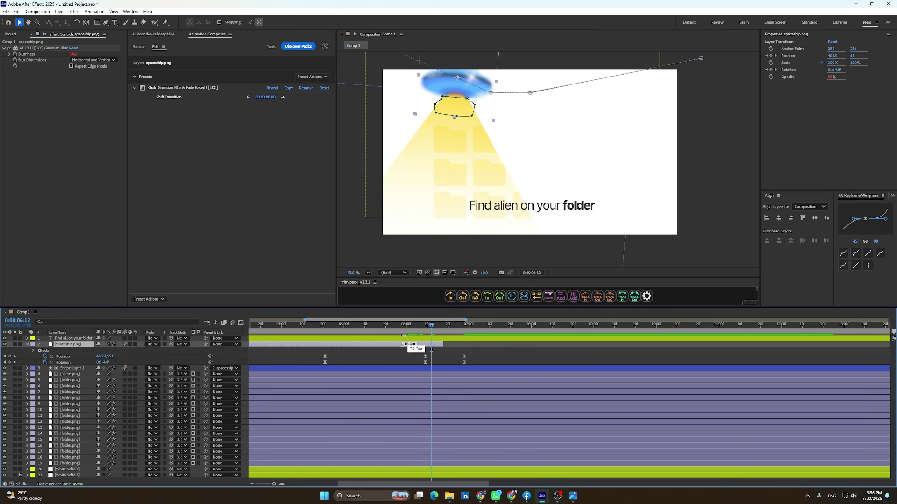
{"action": "left_click", "coordinate": [427, 325]}
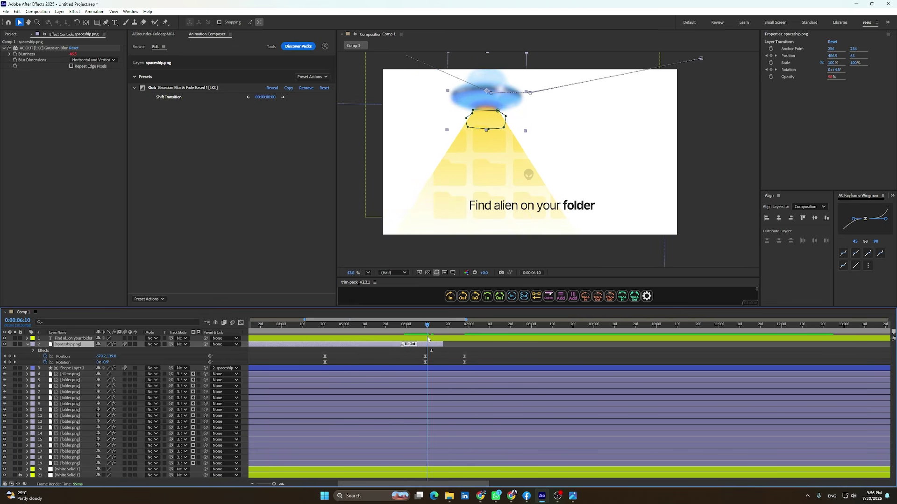
{"action": "key", "text": "Page_Down"}
{"action": "key", "text": "Page_Down"}
{"action": "key", "text": "ctrl+z"}
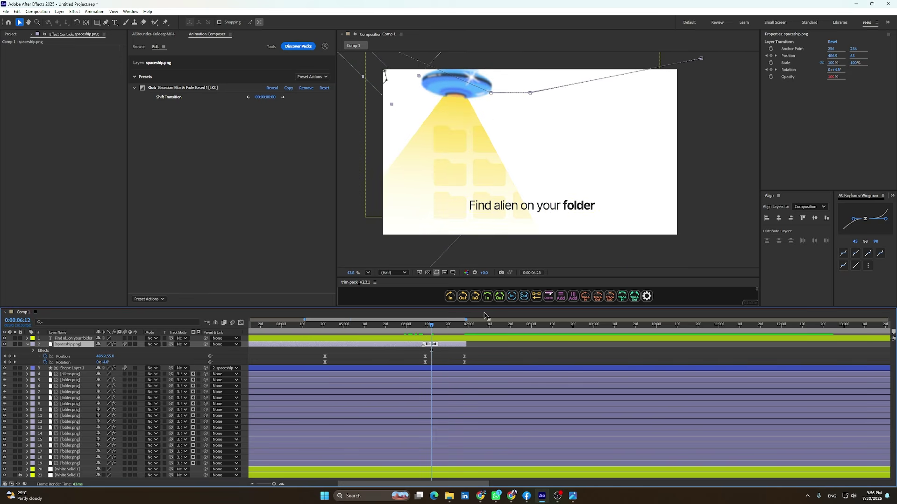
Trim the beam's Shape Layer 1 to end at 0:00:06:28 and apply Gaussian Blur & Fade Eased 1 as its out-animation.
{"action": "key", "text": "k"}
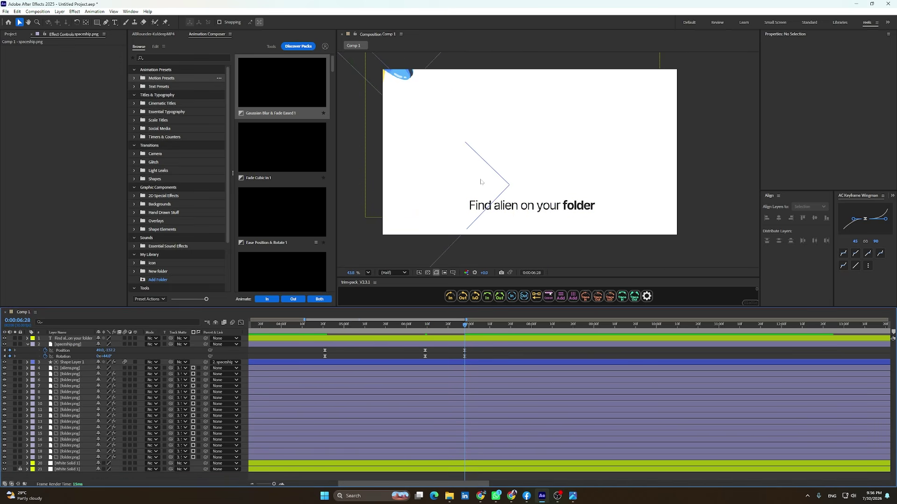
{"action": "left_click", "coordinate": [355, 108]}
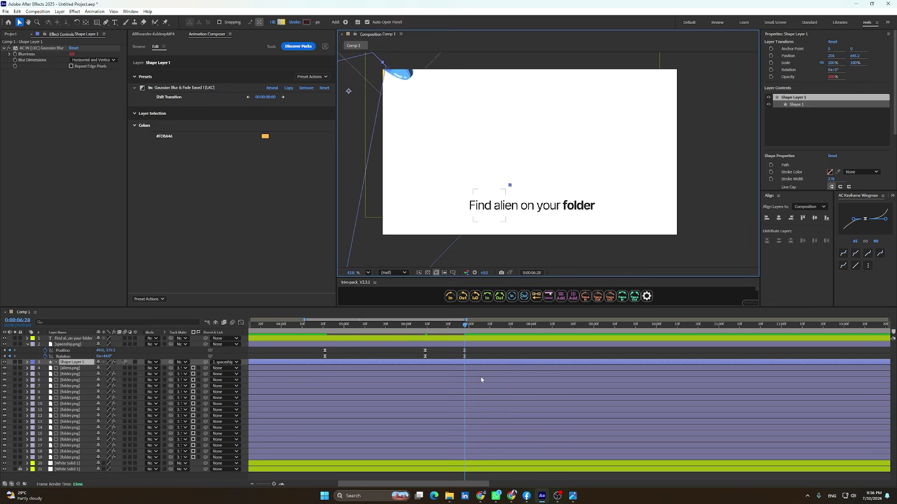
{"action": "key", "text": "alt+]"}
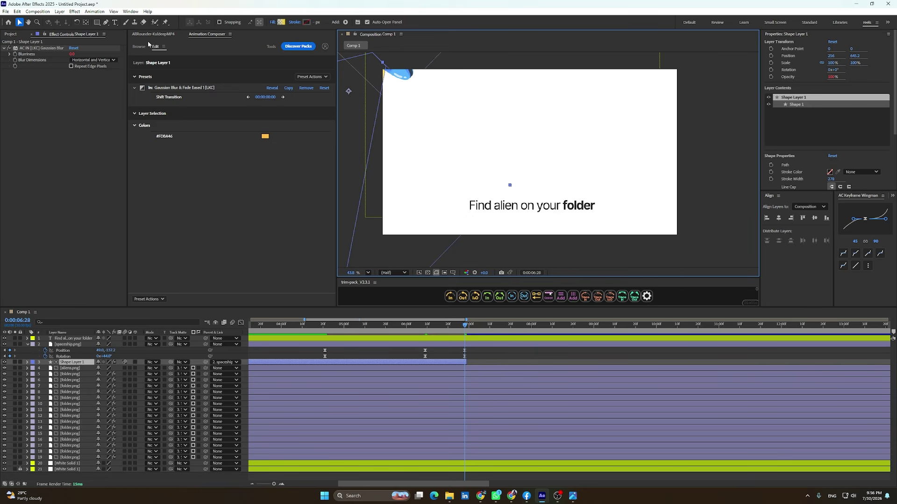
{"action": "left_click", "coordinate": [139, 47]}
{"action": "left_click", "coordinate": [293, 299]}
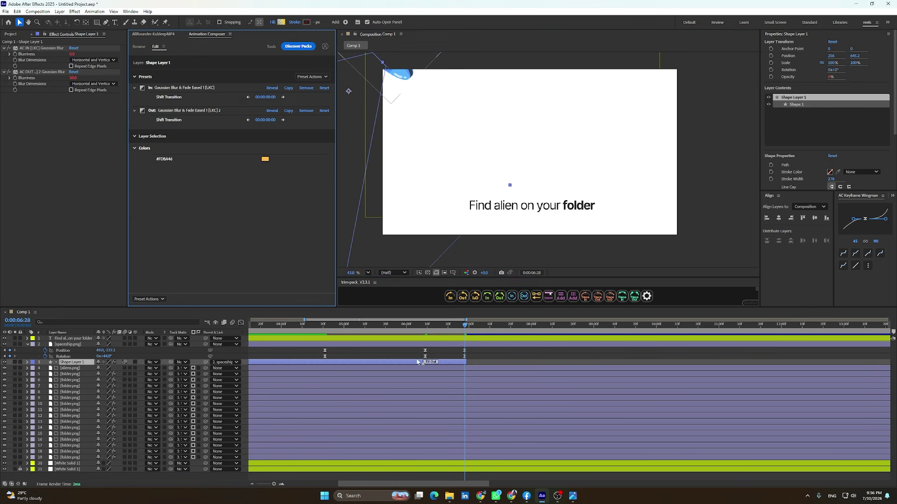
Pull the beam layer's end and its fade-out back to about 0:00:06:12 and preview the timing.
{"action": "left_click_drag", "start_coordinate": [468, 364], "coordinate": [420, 363]}
{"action": "left_click_drag", "start_coordinate": [399, 325], "coordinate": [432, 341]}
{"action": "mouse_move", "coordinate": [440, 344]}
{"action": "left_mouse_down"}
{"action": "mouse_move", "coordinate": [426, 364]}
{"action": "mouse_move", "coordinate": [394, 362]}
{"action": "mouse_move", "coordinate": [373, 346]}
{"action": "mouse_move", "coordinate": [422, 347]}
{"action": "mouse_move", "coordinate": [434, 351]}
{"action": "mouse_move", "coordinate": [336, 353]}
{"action": "left_mouse_up"}
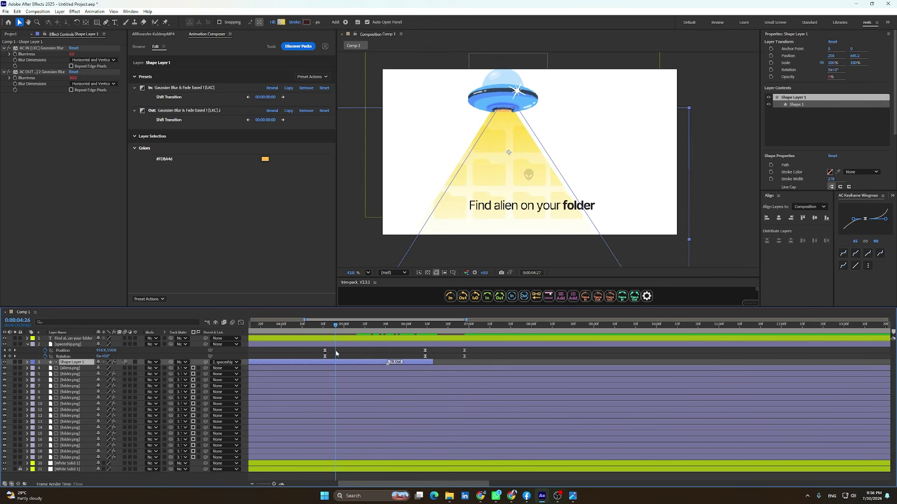
{"action": "key", "text": "Home"}
{"action": "key", "text": "minus"}
{"action": "key", "text": "minus"}
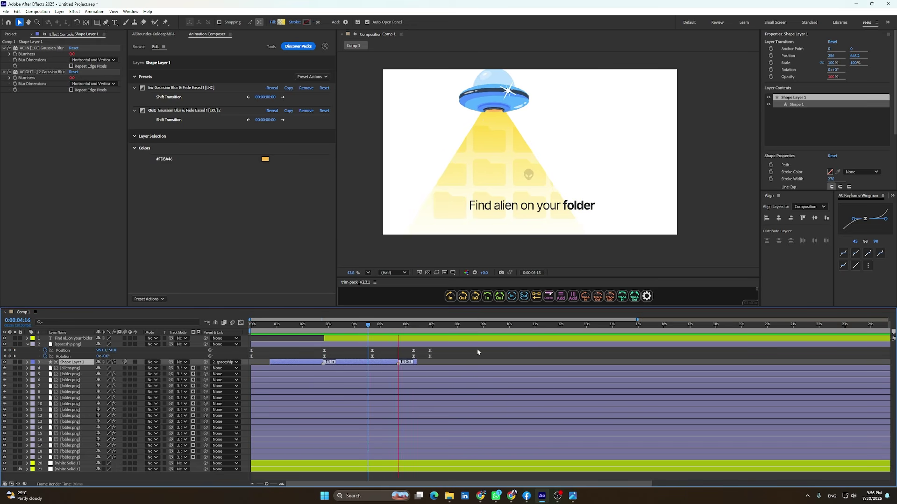
Replace the spaceship's Position and Rotation keyframes at 0:00:06:09 with the centred hover values from 0:00:04:21, and preview the exit.
{"action": "left_click_drag", "start_coordinate": [261, 324], "coordinate": [413, 355]}
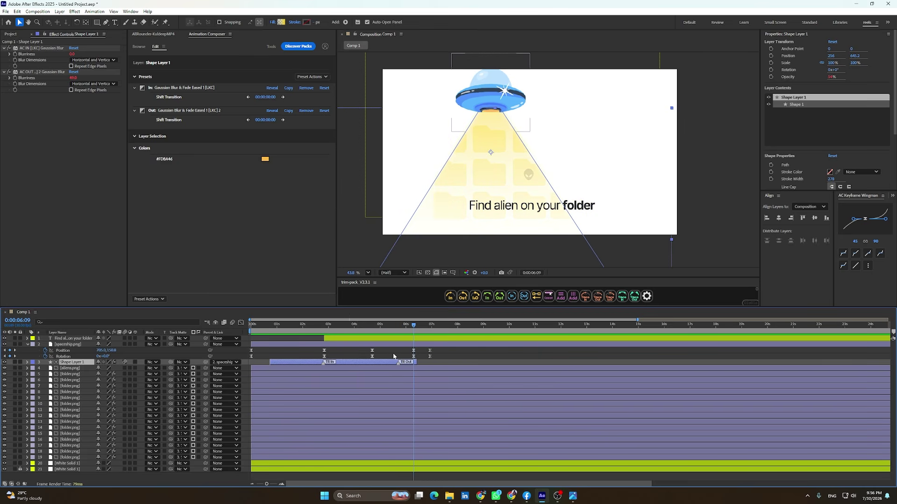
{"action": "left_click", "coordinate": [394, 356]}
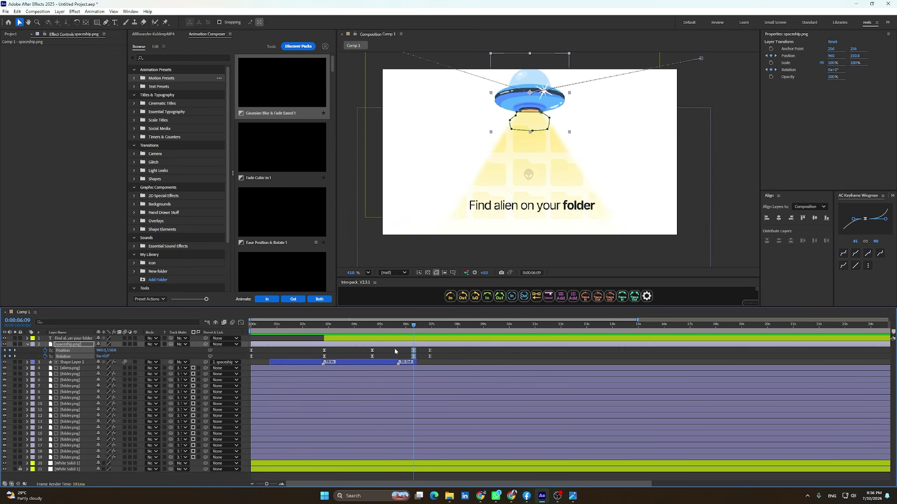
{"action": "left_click_drag", "start_coordinate": [407, 336], "coordinate": [379, 337]}
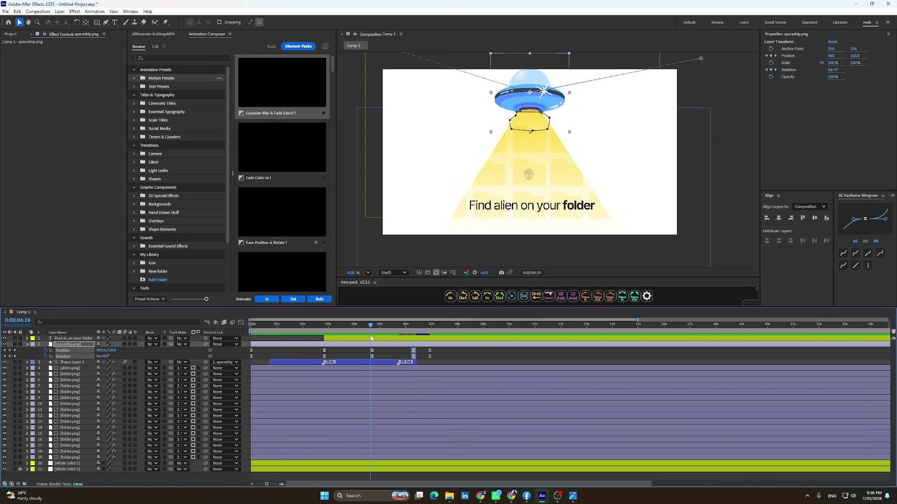
{"action": "left_click", "coordinate": [501, 363]}
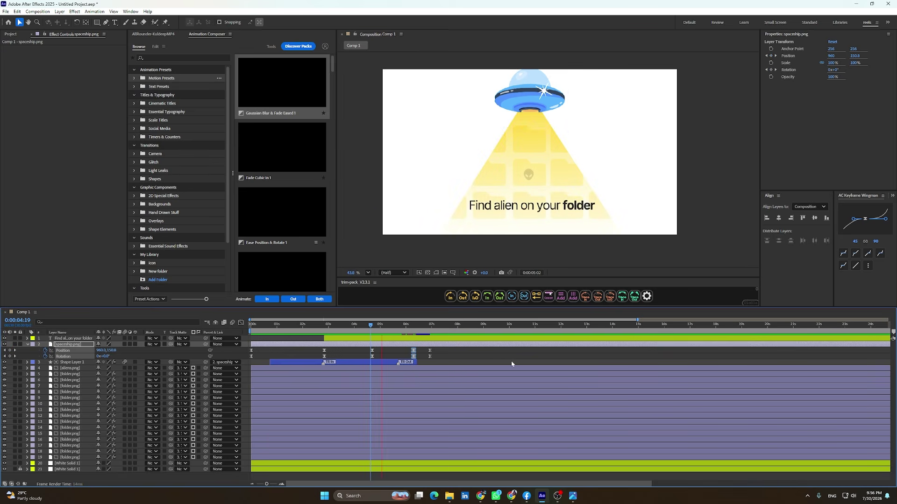
{"action": "key", "text": "space"}
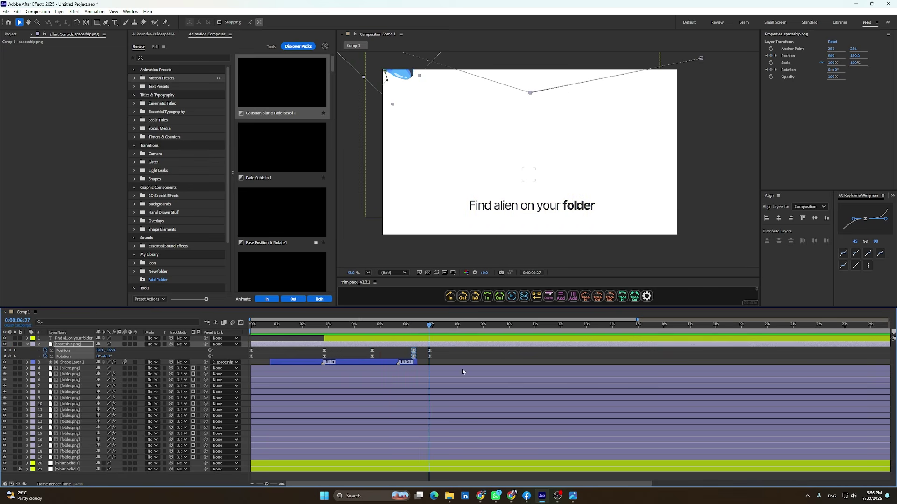
Move the spaceship's exit keyframes to about 0:00:08:06, extend the beam layer with its fade-out to about 0:00:07:05, and preview the exit.
{"action": "left_click", "coordinate": [430, 350]}
{"action": "left_click_drag", "start_coordinate": [431, 354], "coordinate": [462, 356]}
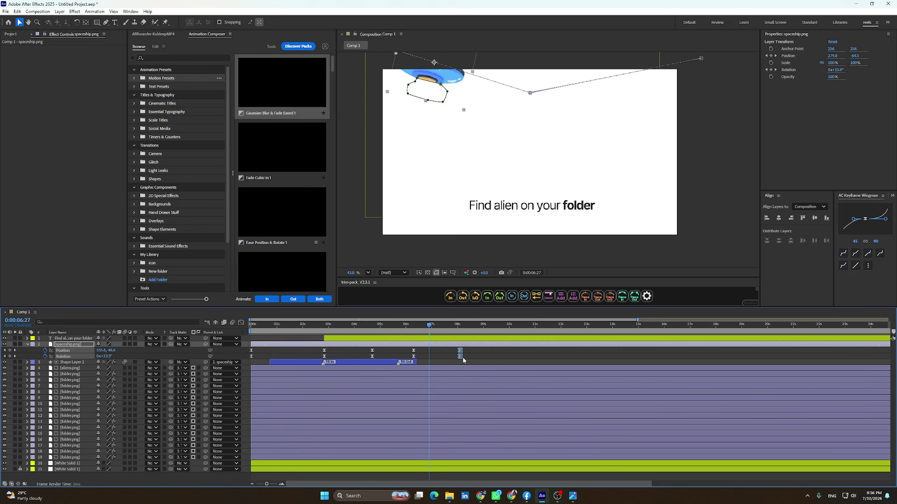
{"action": "left_click", "coordinate": [419, 363]}
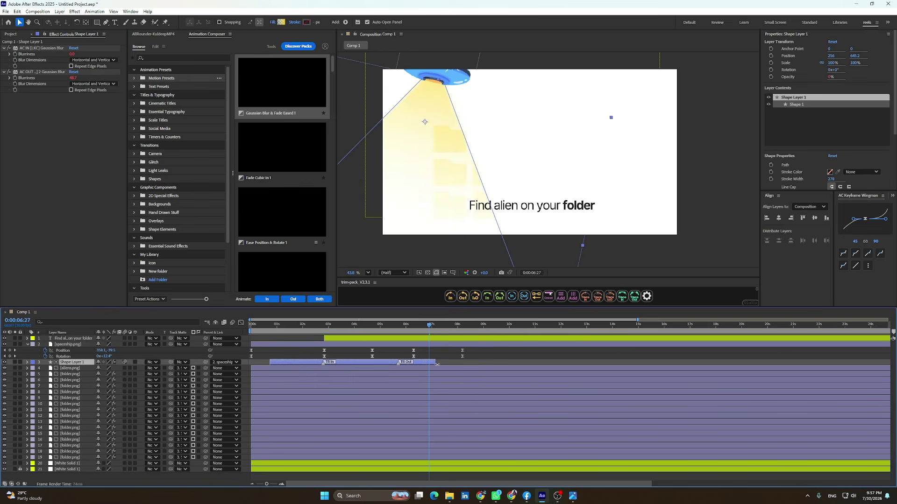
{"action": "left_click_drag", "start_coordinate": [422, 334], "coordinate": [407, 334]}
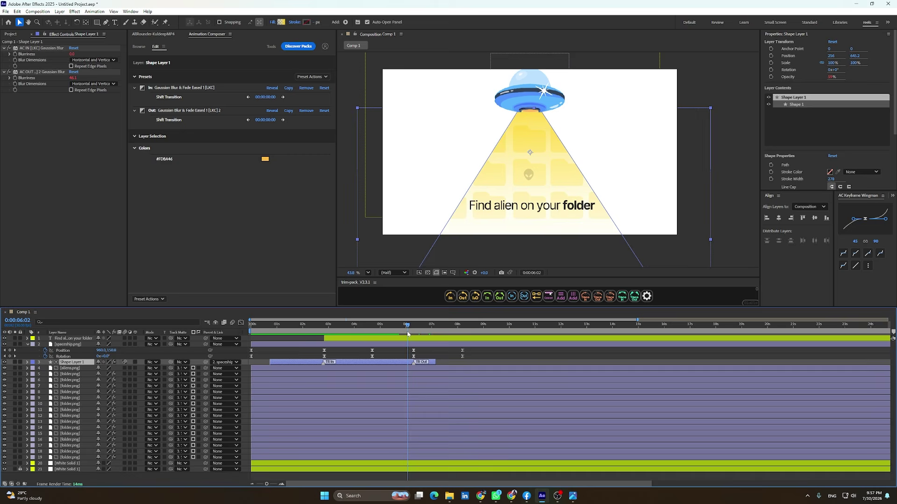
{"action": "key", "text": "space"}
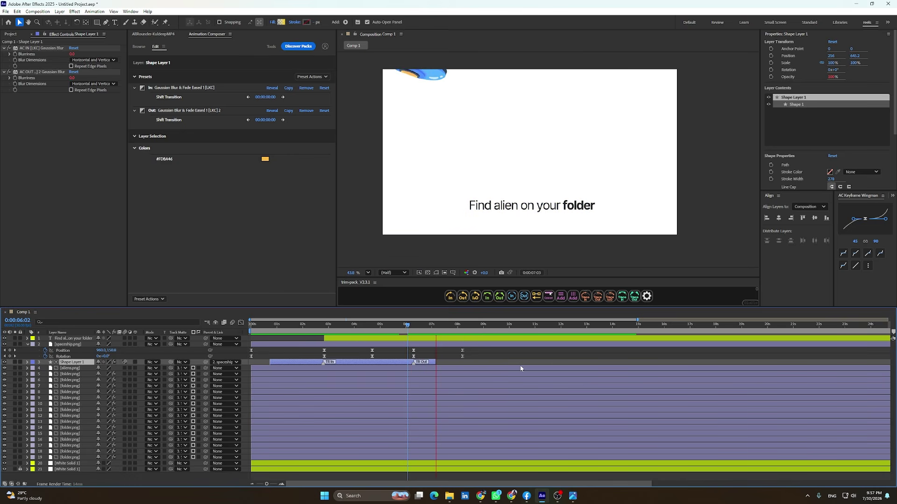
Collapse the layer properties and play the animation back from the start to review the flow.
{"action": "left_click", "coordinate": [485, 356]}
{"action": "key", "text": "s"}
{"action": "key", "text": "s"}
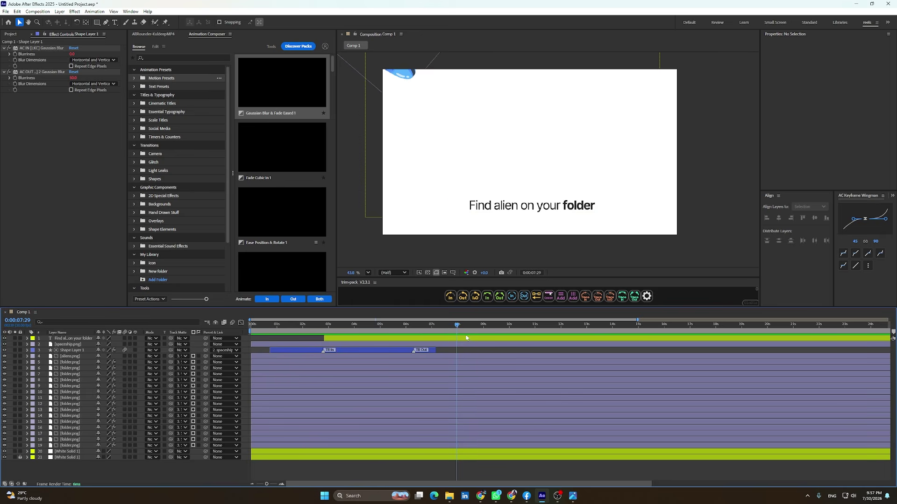
{"action": "key", "text": "Home"}
{"action": "key", "text": "space"}
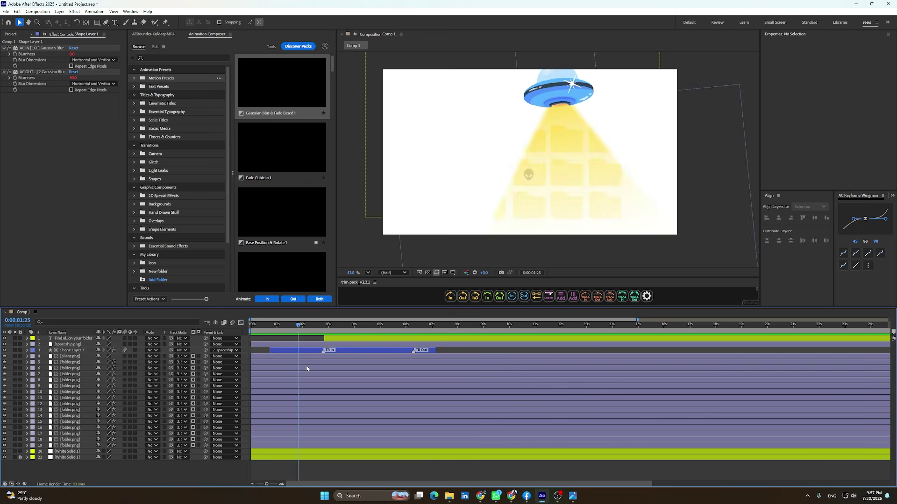
{"action": "left_click", "coordinate": [449, 168]}
Scale the spaceship layer down to 63%.
{"action": "left_click", "coordinate": [483, 164]}
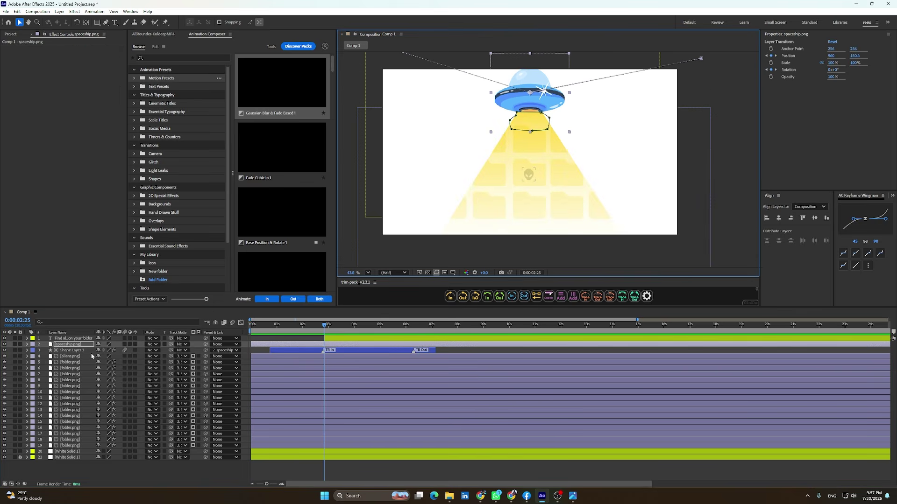
{"action": "key", "text": "s"}
{"action": "left_click_drag", "start_coordinate": [120, 352], "coordinate": [108, 354]}
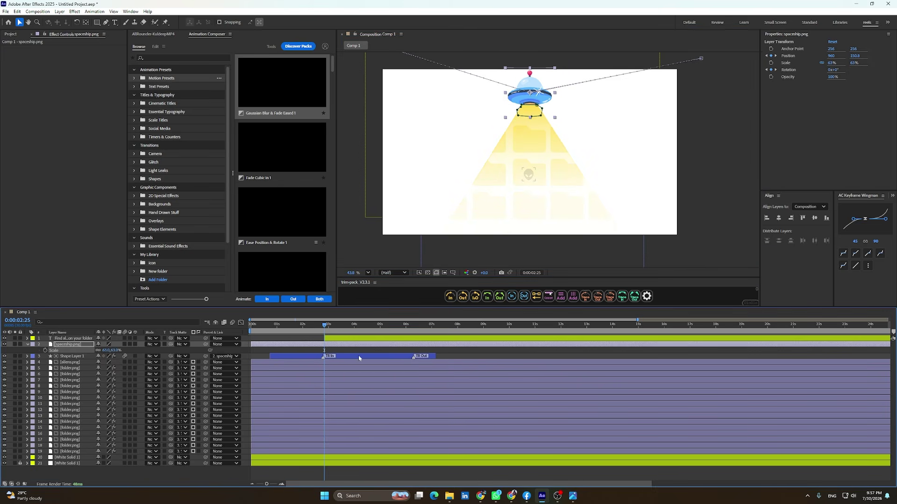
{"action": "left_click", "coordinate": [299, 351]}
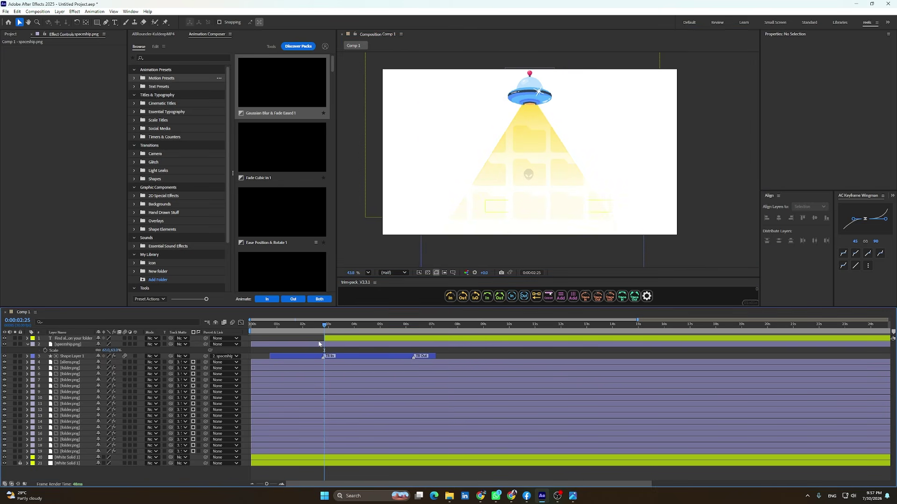
Set all layers above the white solids, from the caption down to the last folder, to end at 0:00:08:09.
{"action": "left_click_drag", "start_coordinate": [321, 330], "coordinate": [468, 380]}
{"action": "left_click", "coordinate": [470, 339]}
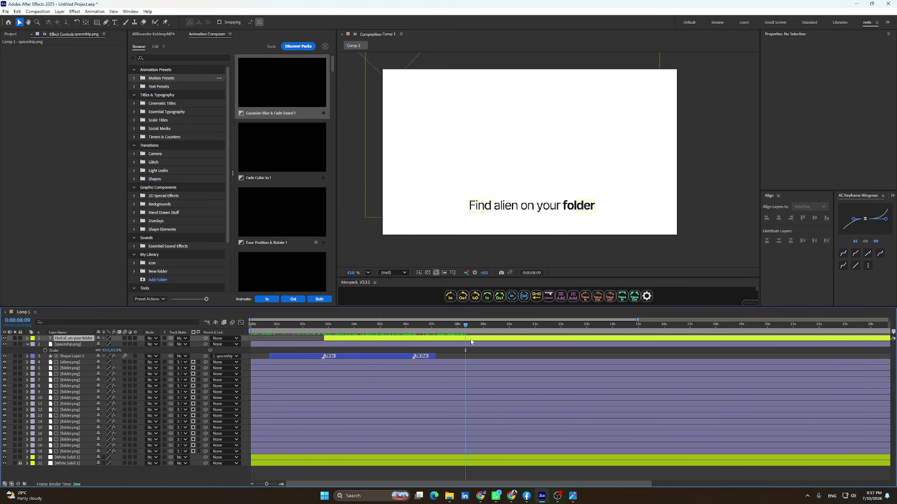
{"action": "left_click", "coordinate": [473, 451], "text": "shift"}
{"action": "key", "text": "alt+bracketright"}
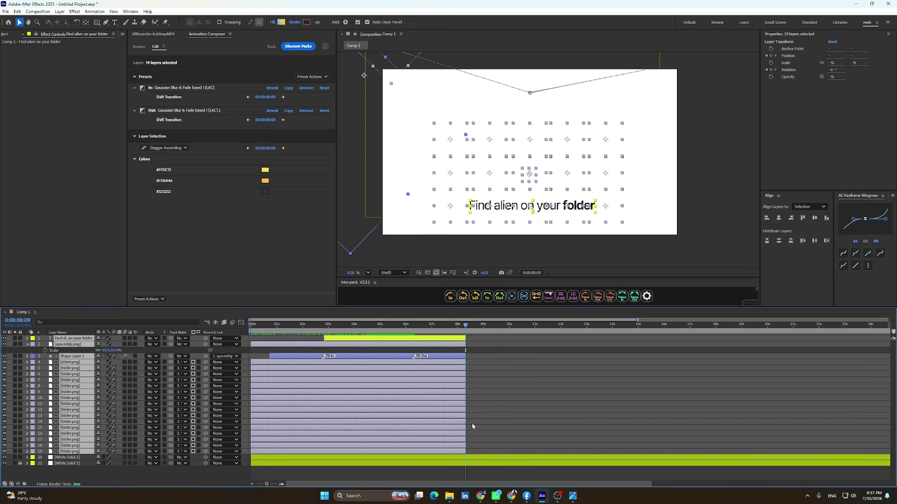
{"action": "key", "text": "u"}
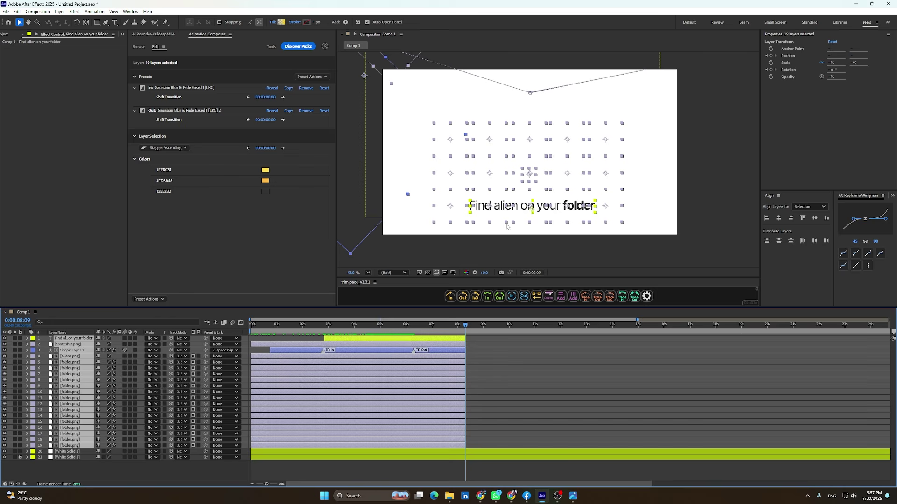
{"action": "left_click", "coordinate": [531, 380]}
Apply Gaussian Blur & Fade Eased 1 as the out-animation of the "Find alien on your folder" caption and preview it.
{"action": "left_click", "coordinate": [496, 213]}
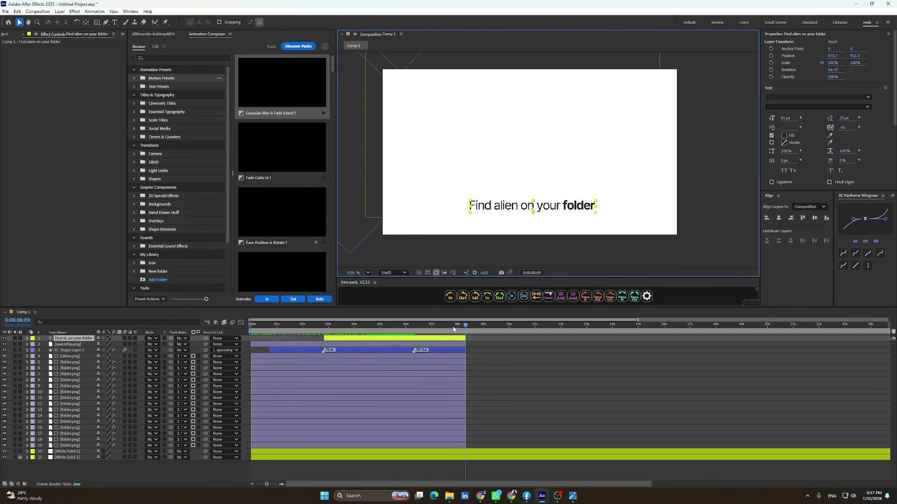
{"action": "left_click", "coordinate": [292, 299]}
{"action": "left_click_drag", "start_coordinate": [445, 328], "coordinate": [440, 331]}
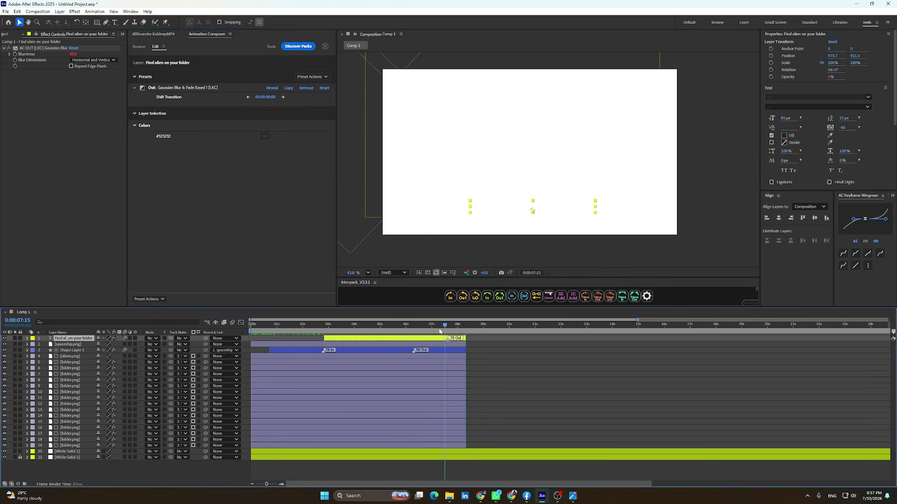
{"action": "key", "text": "space"}
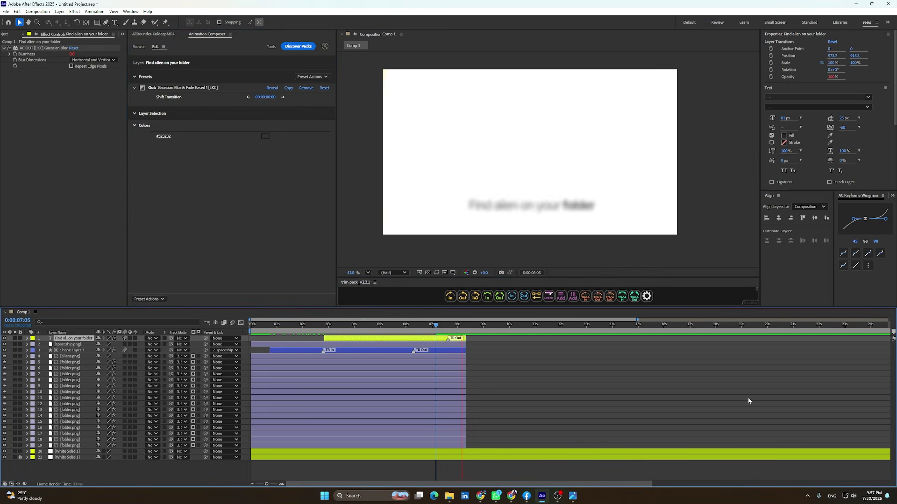
{"action": "left_click", "coordinate": [522, 362]}
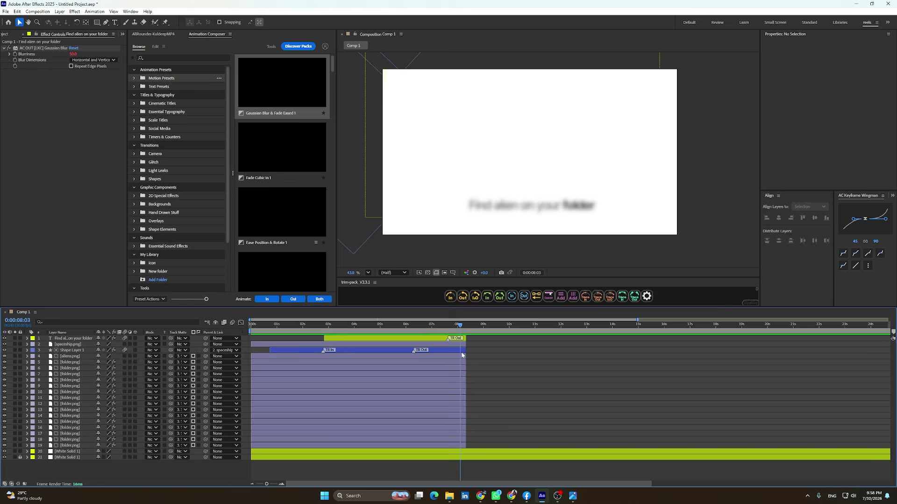
Import file-extension.png, folders.png, game-folder.png, open-folder (1).png and folder (2).png from the Downloads folder into the composition.
{"action": "left_click", "coordinate": [450, 496]}
{"action": "left_click", "coordinate": [325, 269]}
{"action": "left_click_drag", "start_coordinate": [635, 211], "coordinate": [411, 199]}
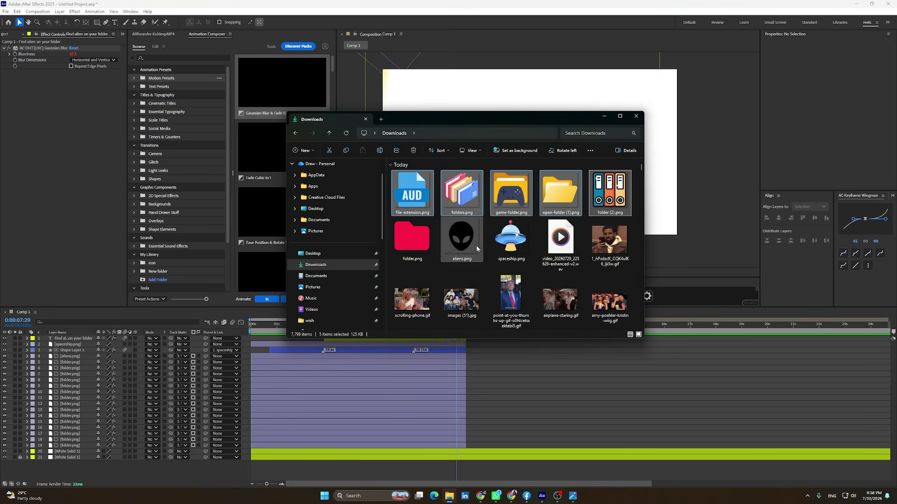
{"action": "left_click_drag", "start_coordinate": [620, 192], "coordinate": [518, 138]}
Scale the five imported icons to 49%, move them to the upper part of the canvas and start their layers at 0:00:07:29.
{"action": "key", "text": "s"}
{"action": "left_click_drag", "start_coordinate": [107, 345], "coordinate": [82, 344]}
{"action": "left_click", "coordinate": [521, 127]}
{"action": "left_click_drag", "start_coordinate": [520, 126], "coordinate": [526, 113]}
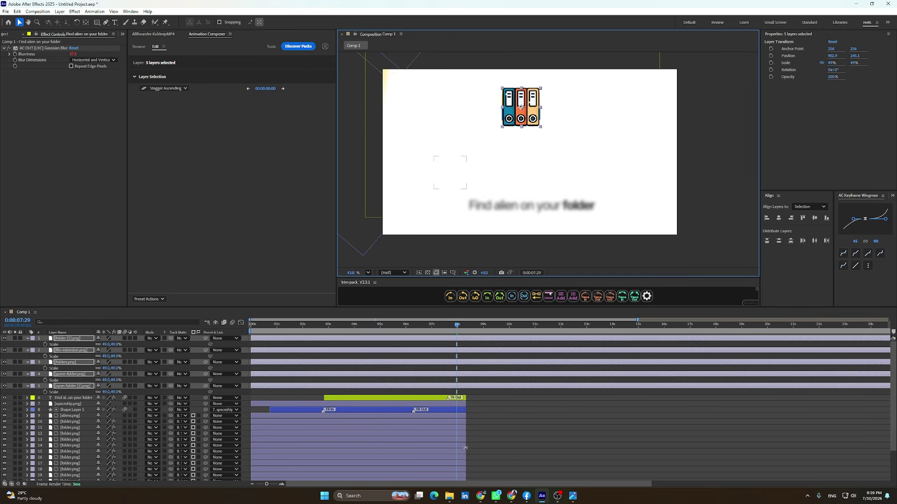
{"action": "key", "text": "bracketleft"}
{"action": "left_click", "coordinate": [493, 407]}
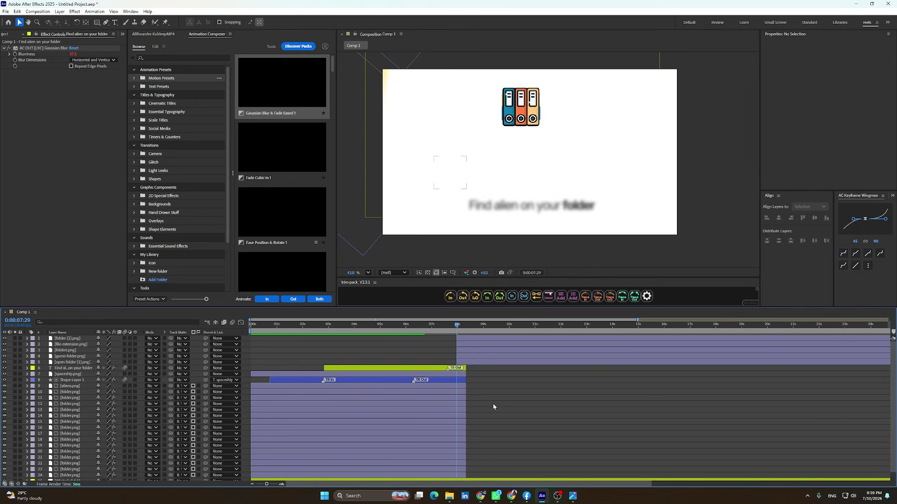
Spread the icons apart, scaling file-extension.png and folder (2).png to 23%, game-folder.png to 24% and open-folder (1).png to 31%.
{"action": "left_click", "coordinate": [470, 342]}
{"action": "left_click_drag", "start_coordinate": [523, 118], "coordinate": [453, 126]}
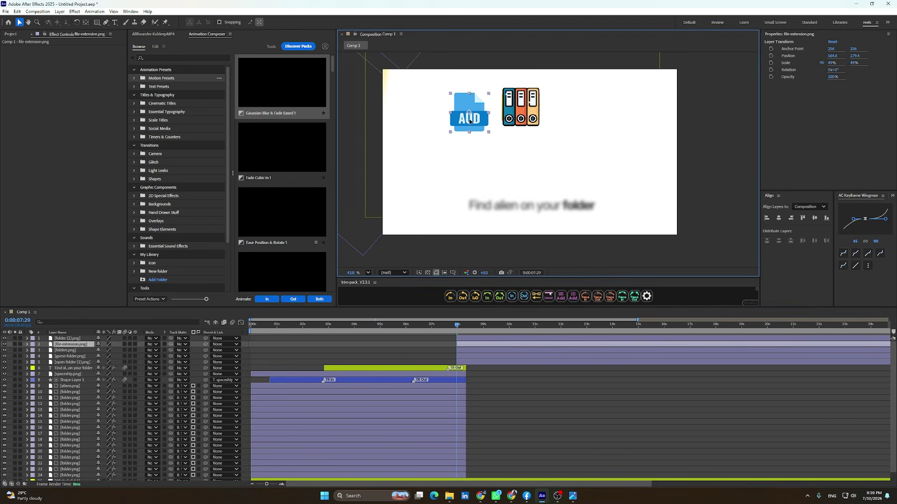
{"action": "key", "text": "s"}
Duplicate file-extension.png once and folder (2).png twice, placing the copies around the outside of the icon group.
{"action": "key", "text": "ctrl+d"}
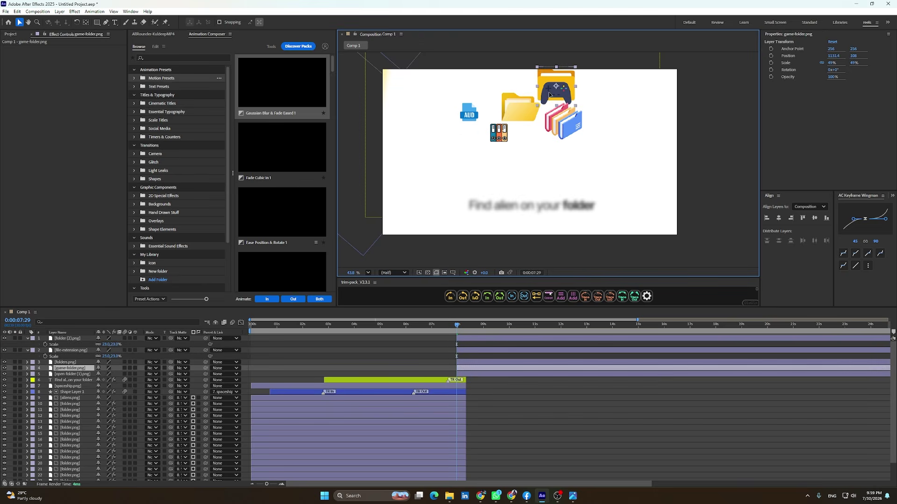
{"action": "left_click_drag", "start_coordinate": [460, 119], "coordinate": [575, 107]}
{"action": "left_click", "coordinate": [499, 133]}
{"action": "key", "text": "ctrl+d"}
{"action": "left_click_drag", "start_coordinate": [499, 134], "coordinate": [446, 101]}
{"action": "key", "text": "ctrl+d"}
{"action": "left_click_drag", "start_coordinate": [533, 160], "coordinate": [577, 148]}
Duplicate folders.png and open-folder (1).png, scaling the copies to 31% and 13% and placing them in gaps of the icon group.
{"action": "key", "text": "ctrl+d"}
{"action": "left_click_drag", "start_coordinate": [551, 125], "coordinate": [458, 136]}
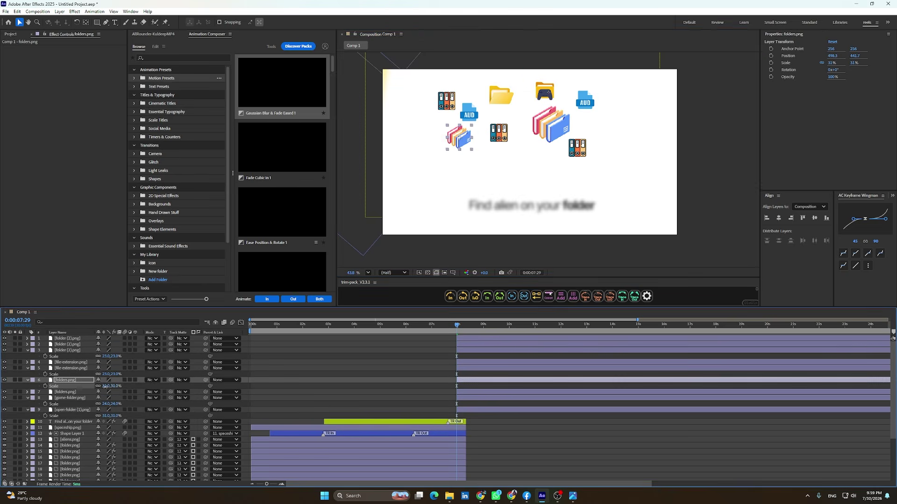
{"action": "left_click_drag", "start_coordinate": [500, 95], "coordinate": [515, 114]}
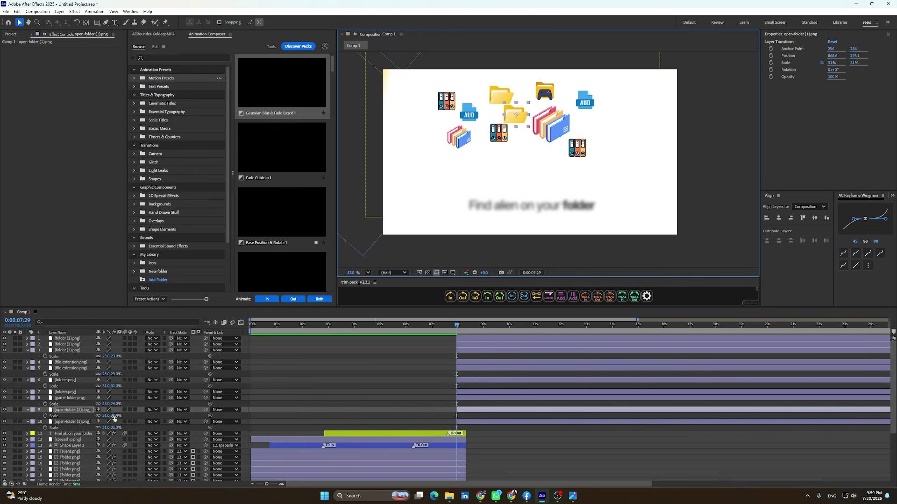
Draw a rectangle shape covering the whole canvas and place its layer directly beneath the icon layers.
{"action": "left_click", "coordinate": [96, 22]}
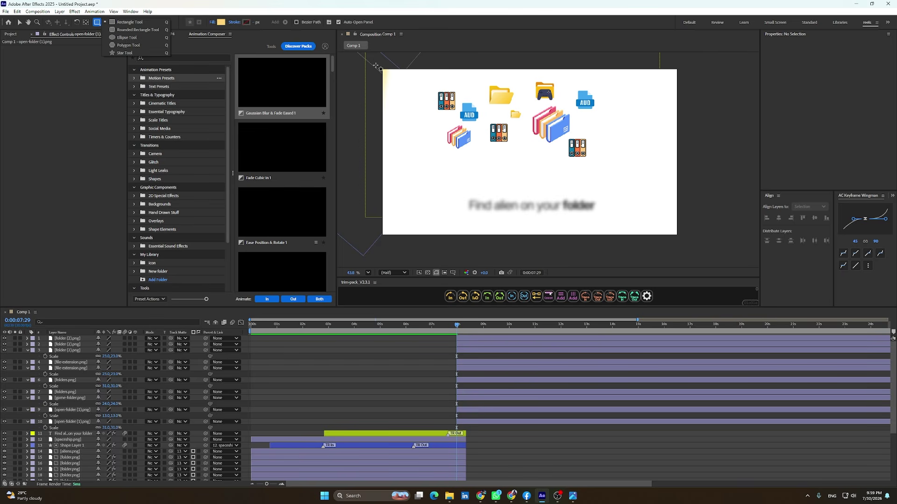
{"action": "mouse_move", "coordinate": [376, 66]}
{"action": "left_mouse_down"}
{"action": "mouse_move", "coordinate": [696, 210]}
{"action": "mouse_move", "coordinate": [699, 246]}
{"action": "left_mouse_up"}
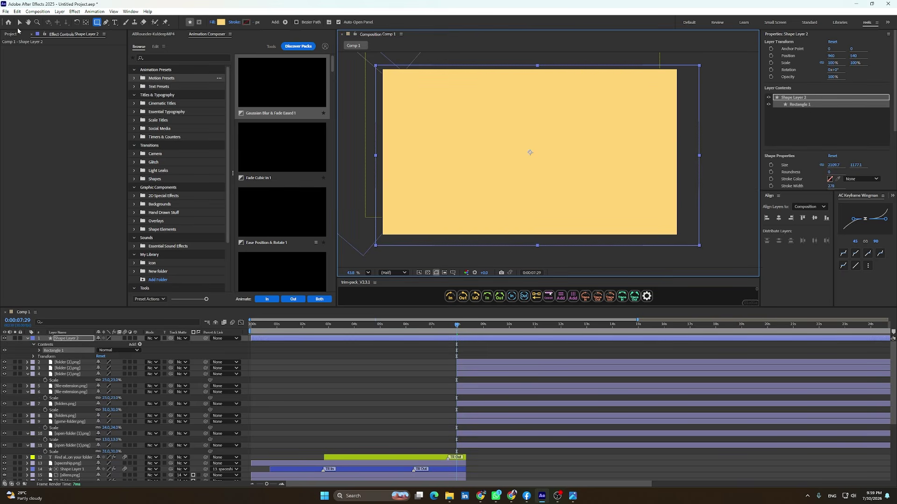
{"action": "left_click", "coordinate": [19, 22]}
{"action": "left_click", "coordinate": [28, 338]}
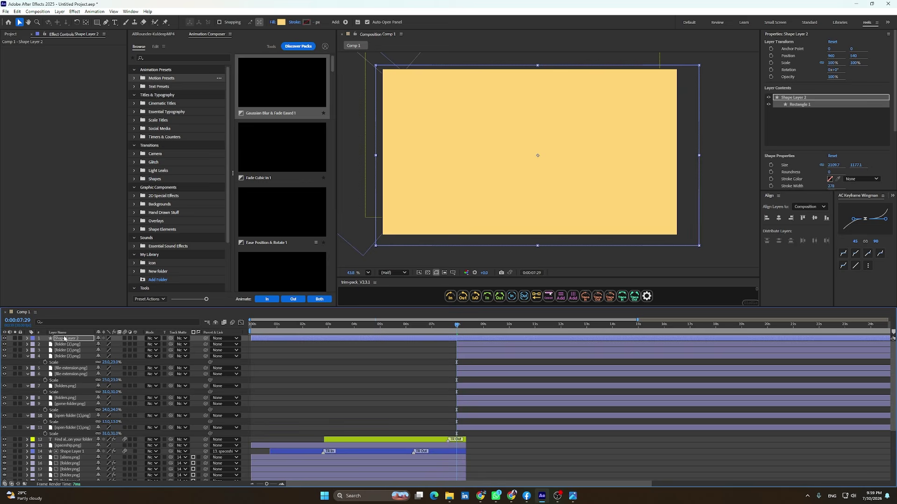
{"action": "left_click_drag", "start_coordinate": [65, 339], "coordinate": [77, 436]}
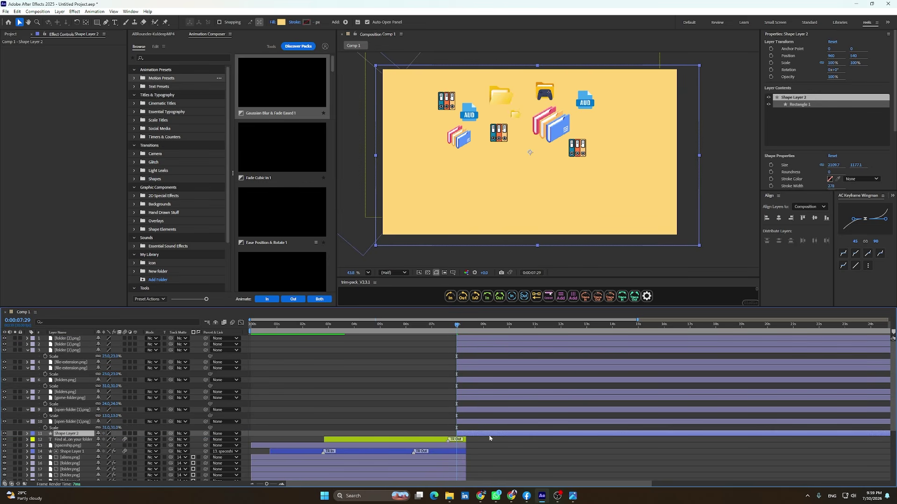
Apply a linear Gradient Ramp from white at the top to blue below on Shape Layer 2, and start the layer at 0:00:07:29.
{"action": "left_click", "coordinate": [281, 22]}
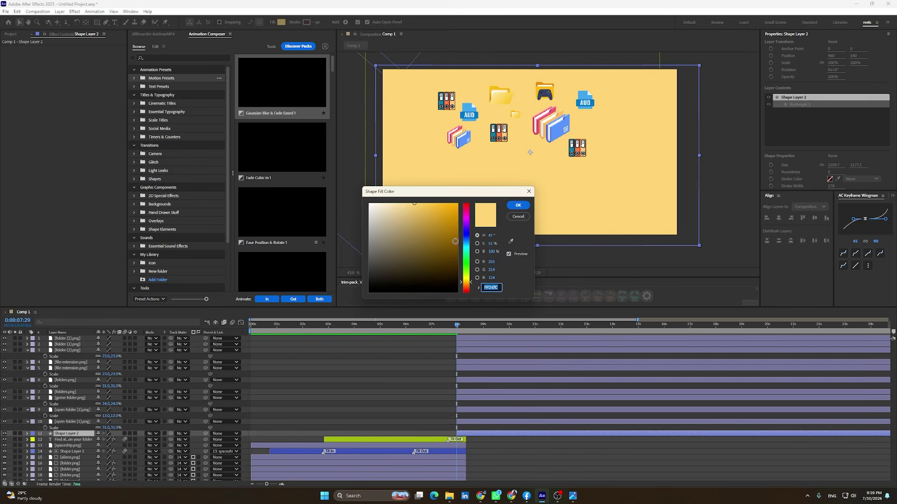
{"action": "key", "text": "Return"}
{"action": "key", "text": "ctrl+space"}
{"action": "type", "text": "ramp"}
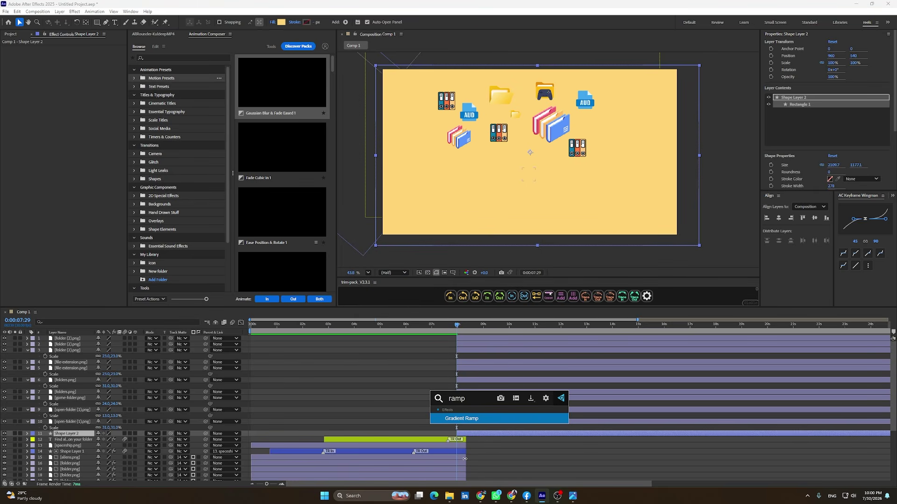
{"action": "key", "text": "Return"}
{"action": "left_click", "coordinate": [72, 71]}
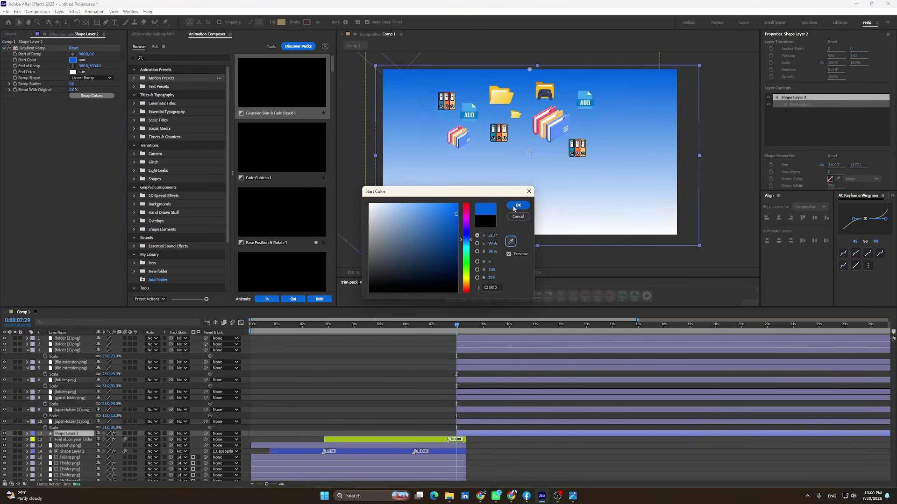
{"action": "left_click", "coordinate": [516, 202]}
Apply Shadow Studio 3 to the smaller folders.png icon and lower its Opacity Start to 43%.
{"action": "scroll", "coordinate": [455, 193], "scroll_direction": "up", "scroll_amount": 2}
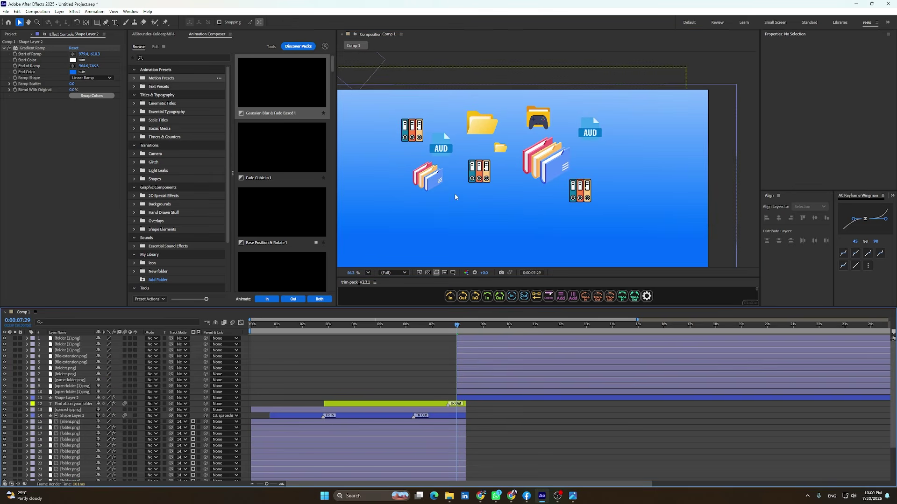
{"action": "left_click", "coordinate": [433, 183]}
{"action": "key", "text": "ctrl+space"}
{"action": "type", "text": "s"}
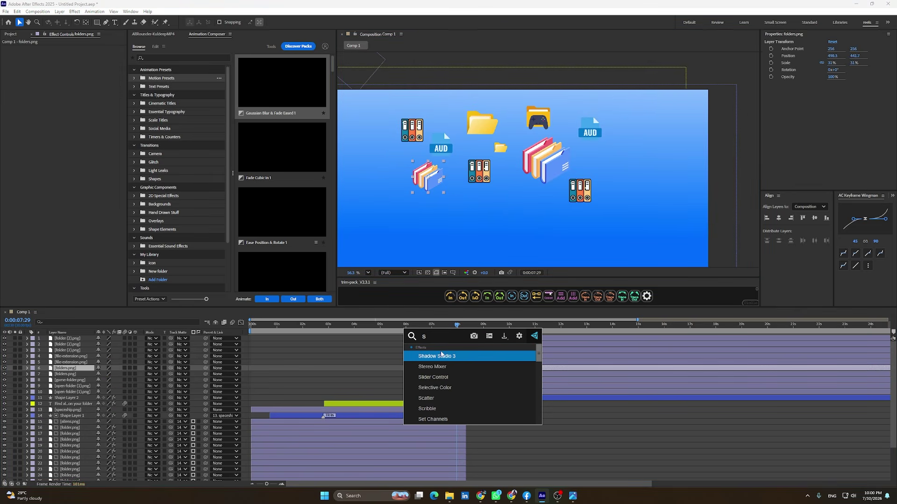
{"action": "left_click", "coordinate": [442, 356]}
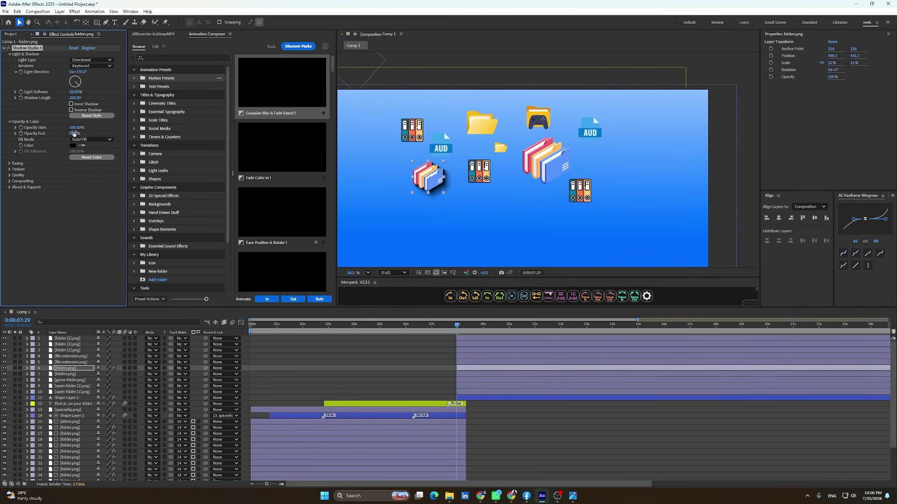
{"action": "left_click_drag", "start_coordinate": [70, 128], "coordinate": [58, 130]}
Copy the Shadow Studio 3 effect from the smaller folders.png icon onto all the other icon layers.
{"action": "right_click", "coordinate": [33, 65]}
{"action": "key", "text": "Escape"}
{"action": "left_click", "coordinate": [465, 394]}
{"action": "left_click", "coordinate": [463, 375], "text": "shift"}
{"action": "key", "text": "ctrl+v"}
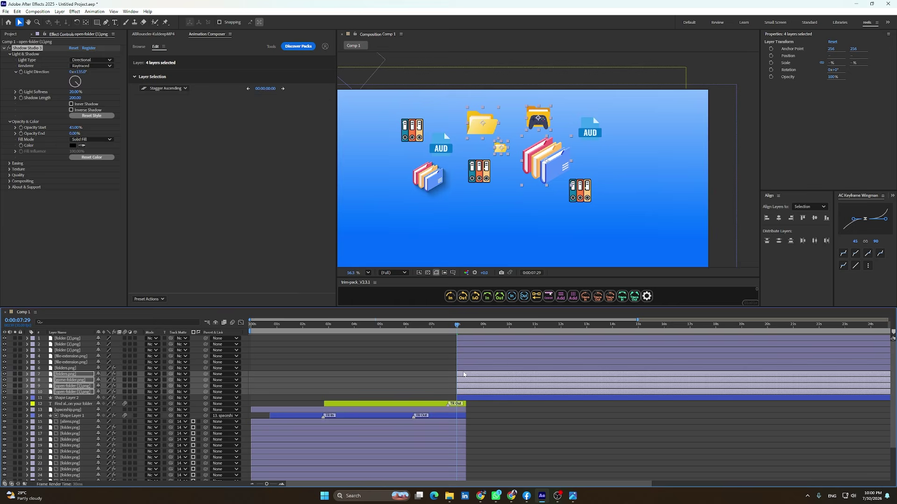
{"action": "left_click", "coordinate": [462, 364]}
{"action": "left_click", "coordinate": [463, 339], "text": "shift"}
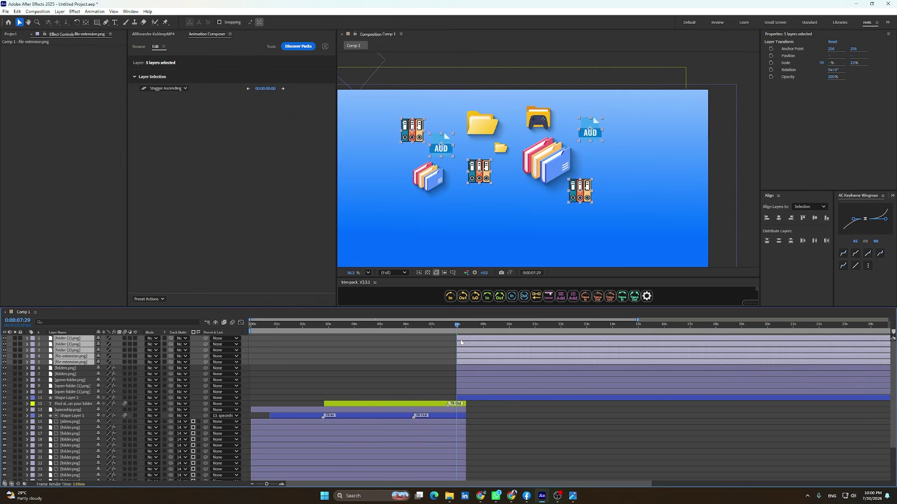
{"action": "key", "text": "ctrl+v"}
{"action": "left_click", "coordinate": [542, 465]}
{"action": "scroll", "coordinate": [512, 170], "scroll_direction": "down", "scroll_amount": 1}
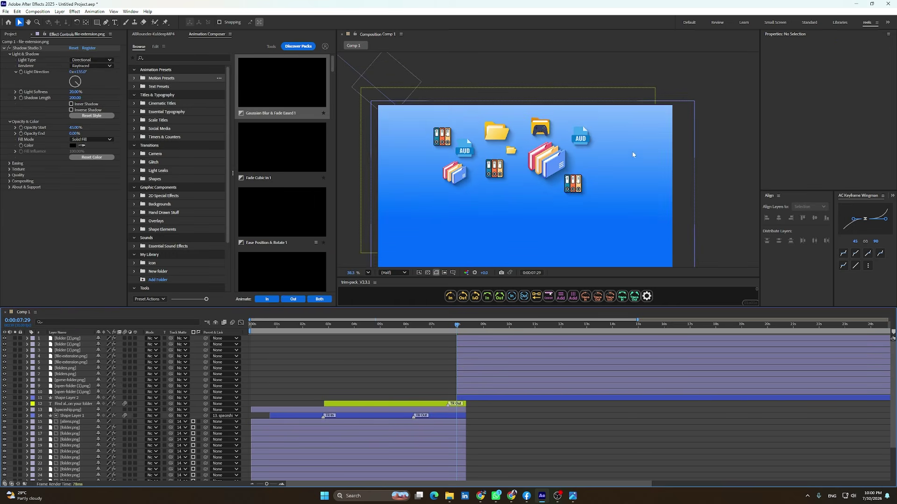
Apply the Wiggle - position preset to the lowest folder (2).png icon, set its Wiggle Amount to 20 pixels and preview the motion.
{"action": "left_click", "coordinate": [581, 192]}
{"action": "key", "text": "ctrl+space"}
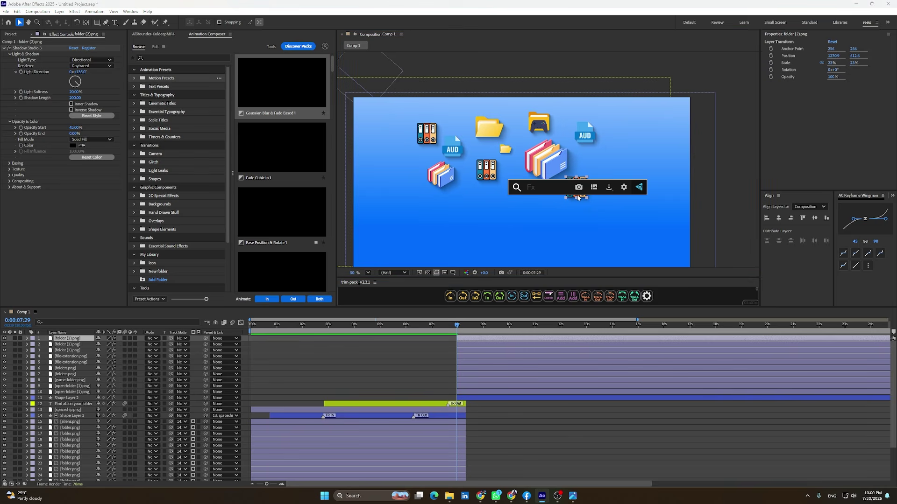
{"action": "type", "text": "wiggle"}
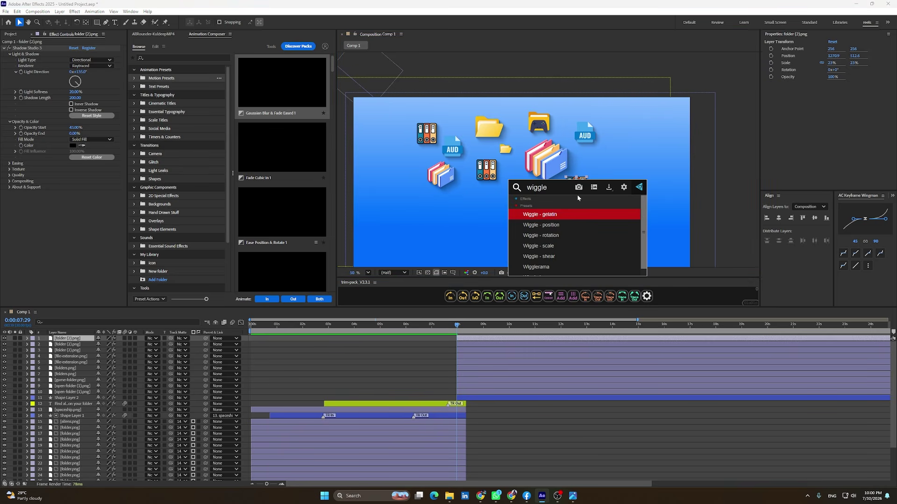
{"action": "key", "text": "Down"}
{"action": "key", "text": "Return"}
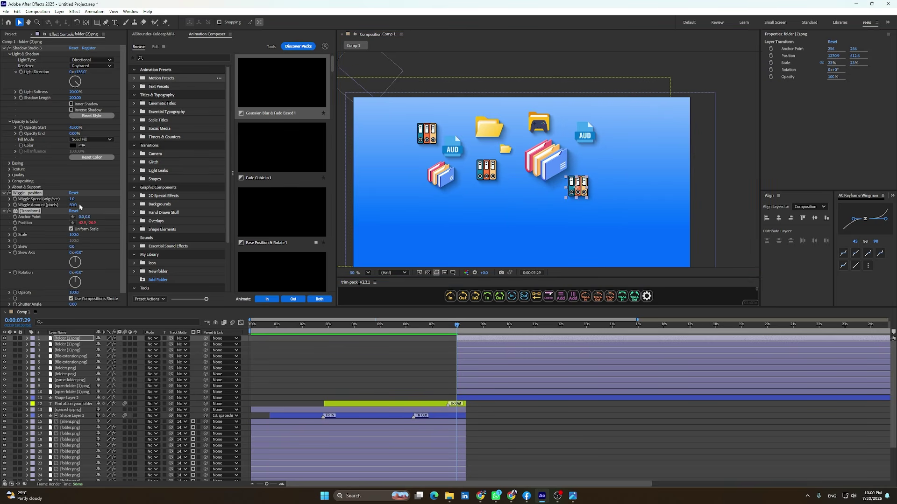
{"action": "left_click", "coordinate": [73, 205]}
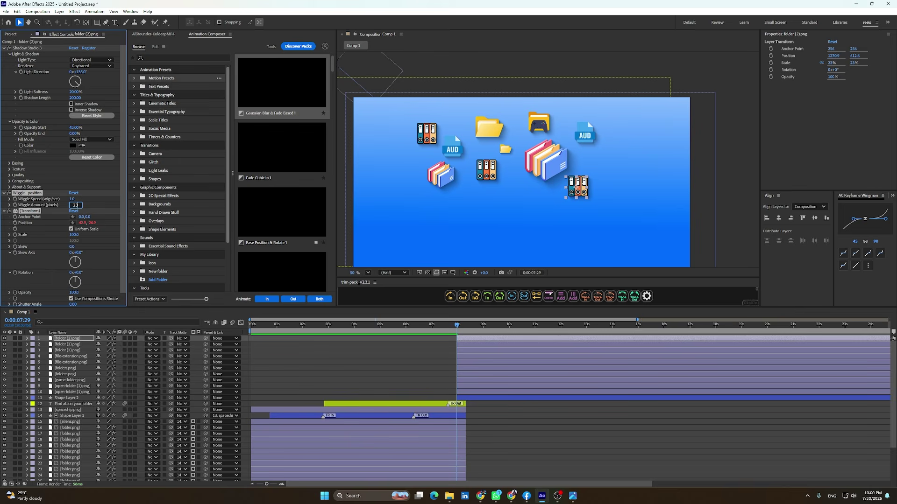
{"action": "key", "text": "Return"}
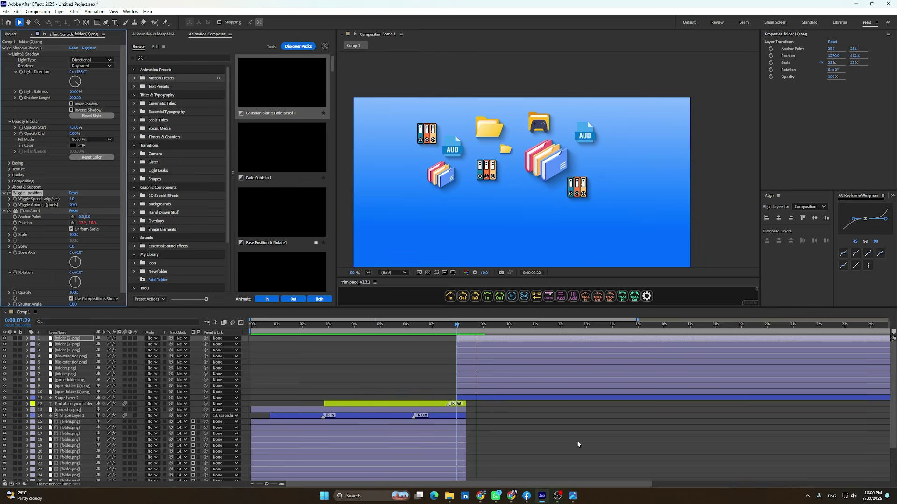
{"action": "key", "text": "space"}
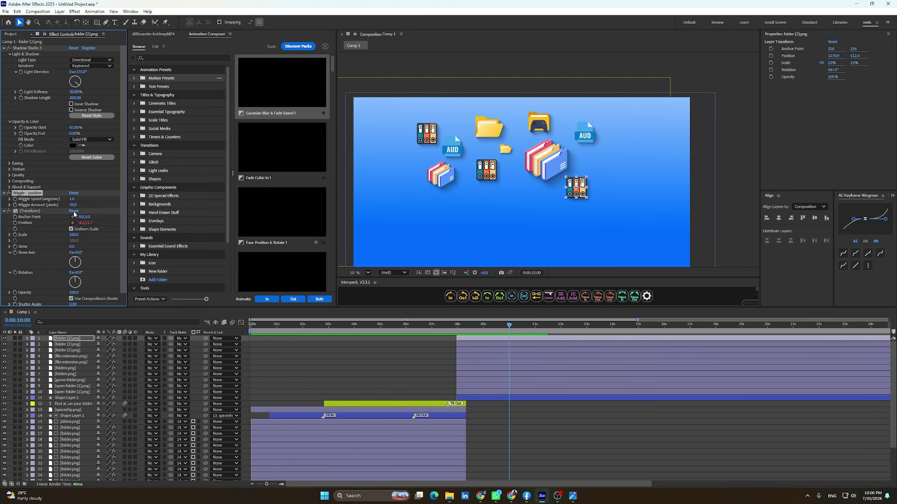
Increase the Wiggle Amount on the same folder (2).png icon and replay its motion.
{"action": "key", "text": "Return"}
{"action": "key", "text": "space"}
{"action": "key", "text": "space"}
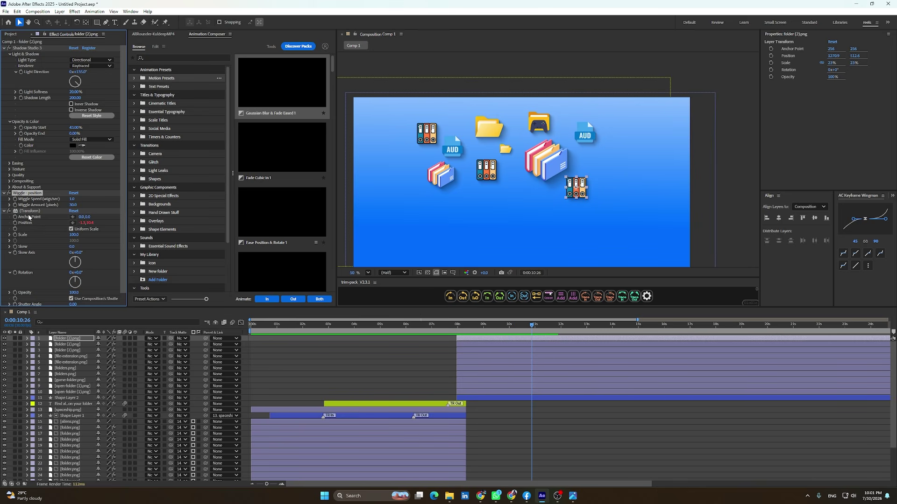
Copy the Wiggle - position and Transform effects onto the other nine icon layers and preview them from 0:00:08:08.
{"action": "right_click", "coordinate": [29, 215]}
{"action": "key", "text": "Escape"}
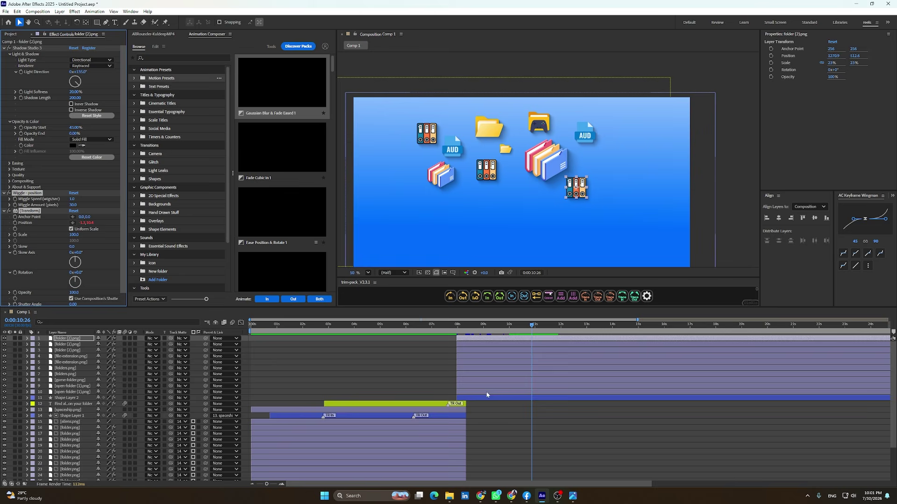
{"action": "left_click", "coordinate": [478, 345]}
{"action": "left_click", "coordinate": [469, 394], "text": "shift"}
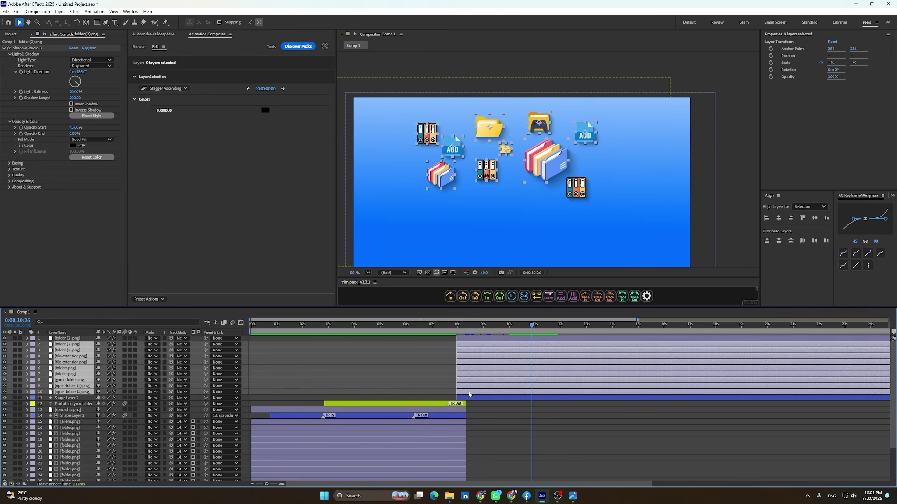
{"action": "key", "text": "ctrl+shift+a"}
{"action": "left_click", "coordinate": [463, 327]}
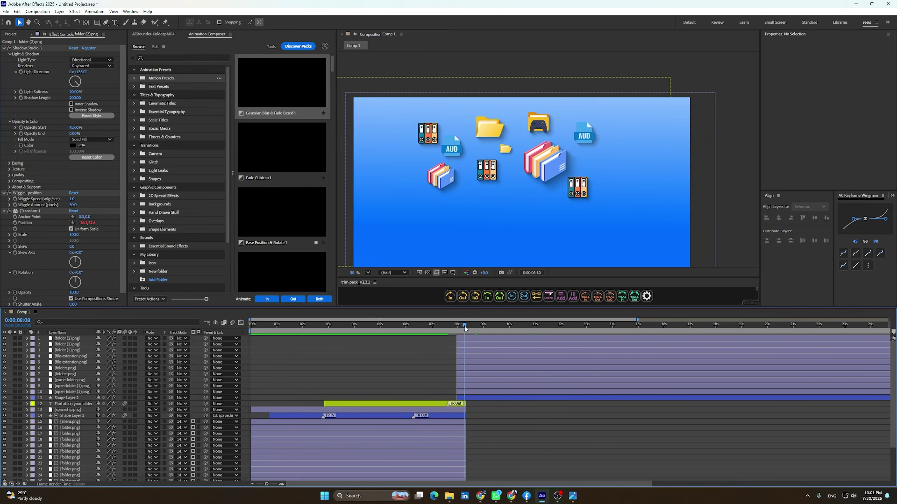
{"action": "key", "text": "space"}
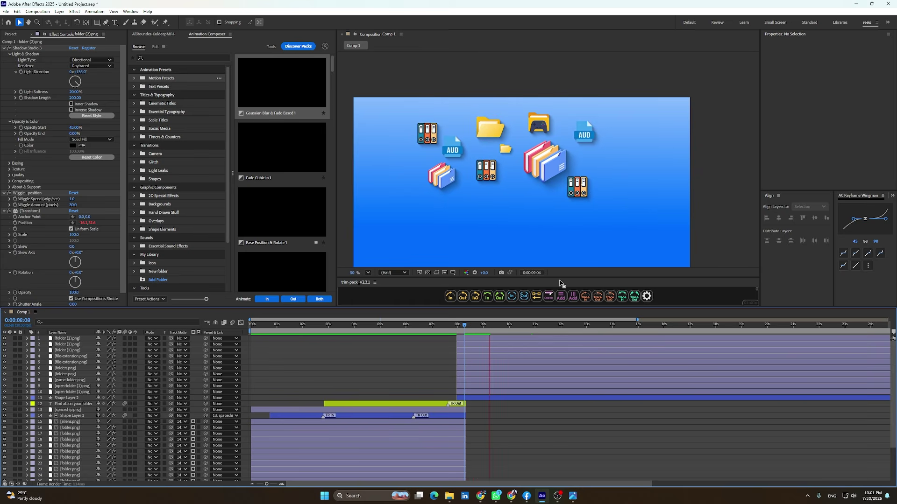
{"action": "key", "text": "space"}
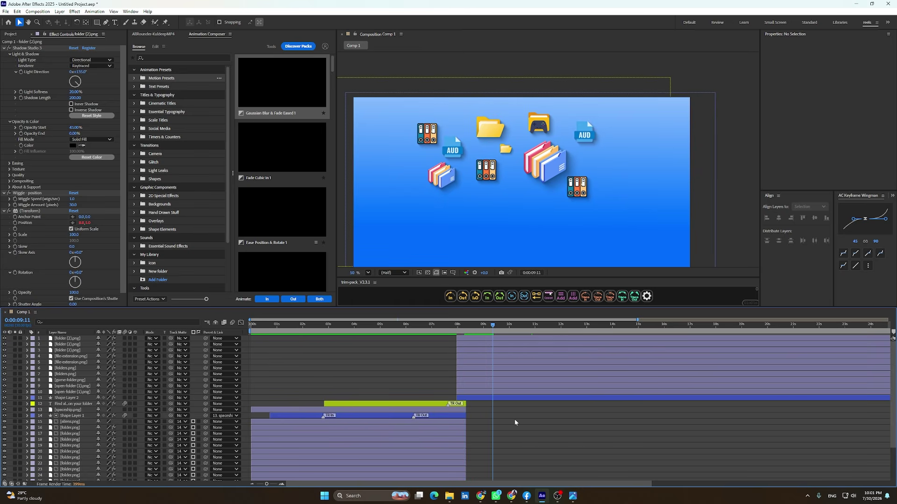
Pre-compose all ten icon layers together with the blue gradient Shape Layer 2, with the playhead at 0:00:07:29.
{"action": "left_click", "coordinate": [484, 396]}
{"action": "left_click", "coordinate": [474, 338], "text": "shift"}
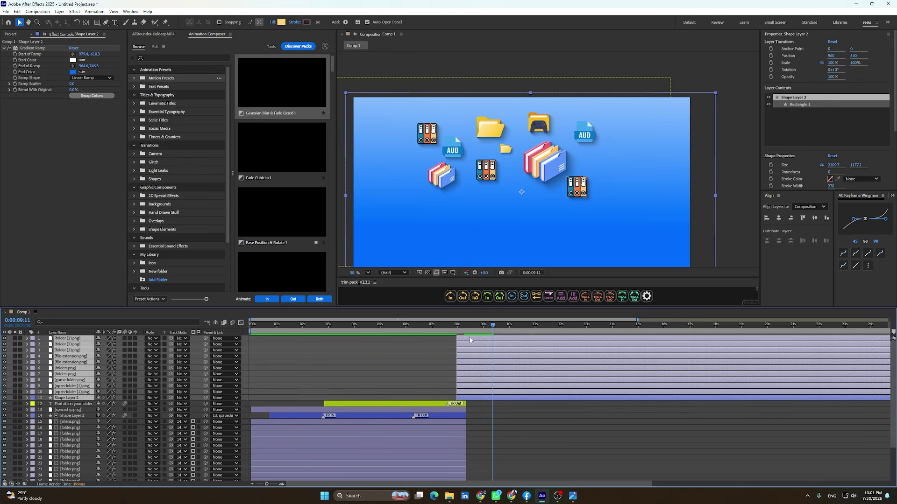
{"action": "key", "text": "i"}
{"action": "right_click", "coordinate": [465, 342]}
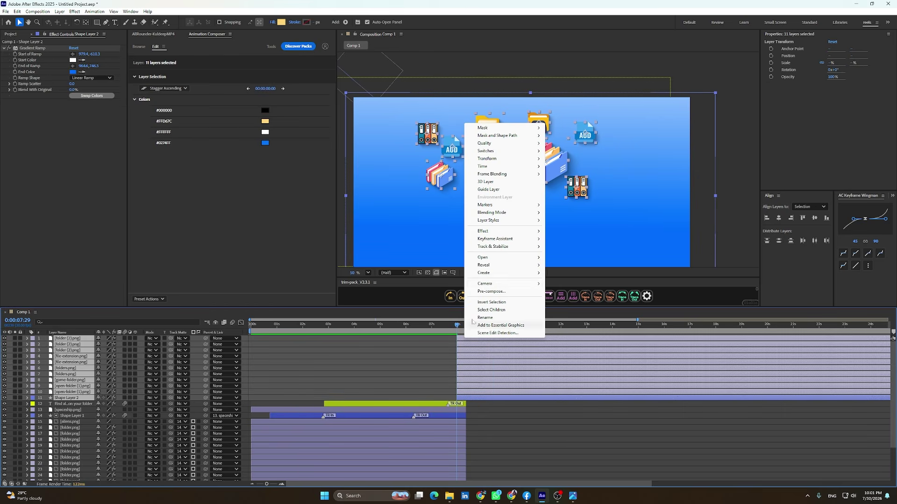
{"action": "left_click", "coordinate": [486, 292]}
{"action": "left_click", "coordinate": [484, 298]}
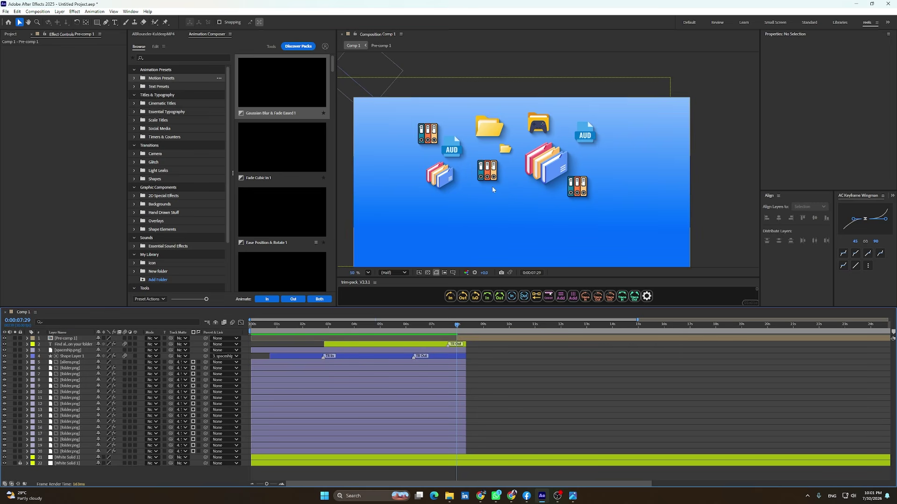
{"action": "left_click", "coordinate": [524, 168]}
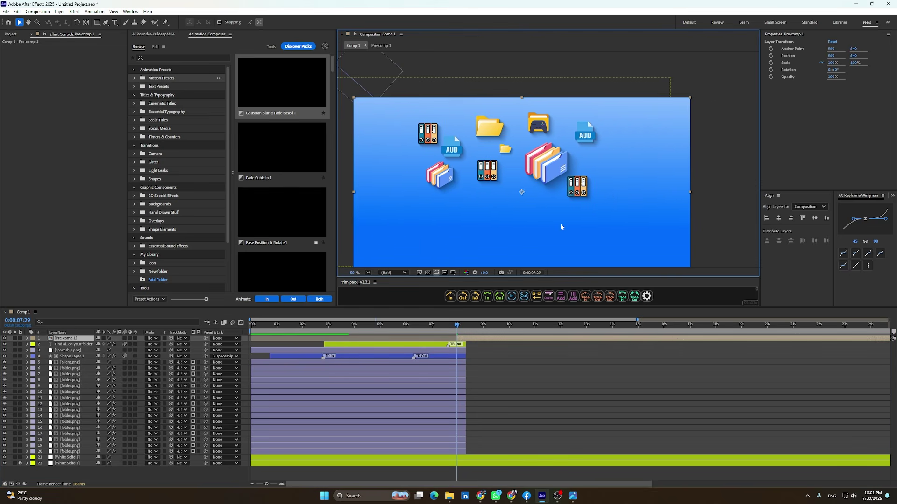
{"action": "left_click", "coordinate": [501, 376]}
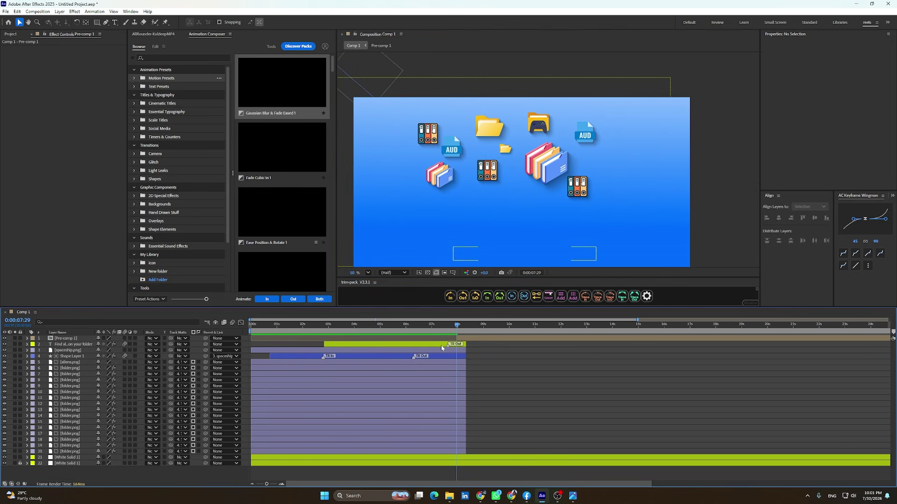
Draw a closed Pen shape around the whole canvas with an extra point near the middle of its top edge, starting its layer at 0:00:07:29.
{"action": "left_click", "coordinate": [106, 22]}
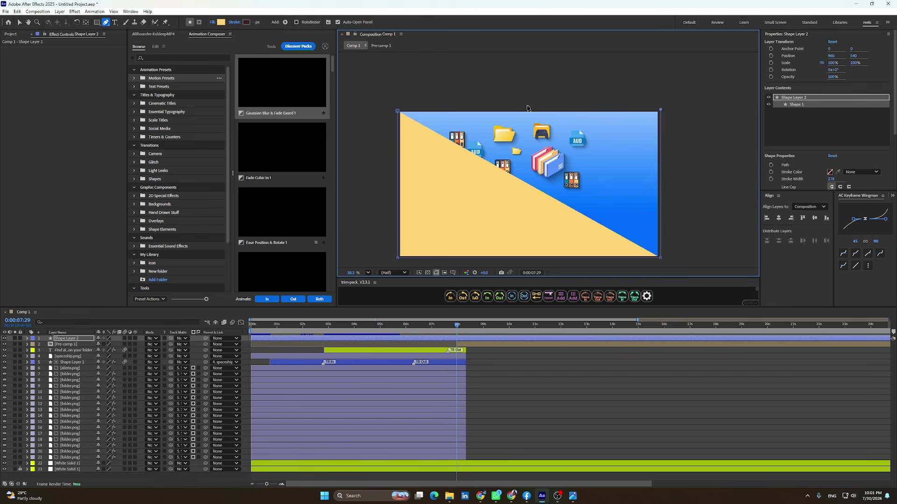
{"action": "left_click", "coordinate": [525, 107]}
{"action": "left_click", "coordinate": [521, 111]}
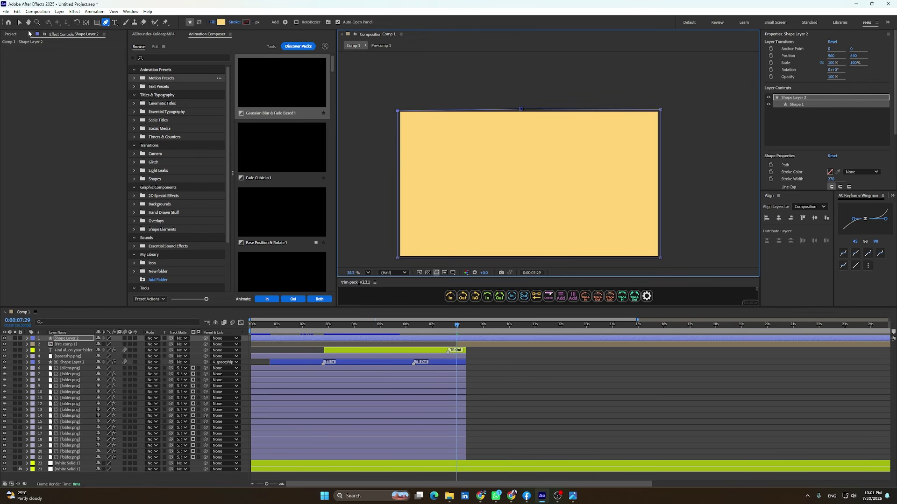
{"action": "left_click", "coordinate": [19, 23]}
Use Shape Layer 2 as an inverted track matte for Pre-comp 1 and preview the transition from 0:00:06:19.
{"action": "left_click", "coordinate": [502, 345]}
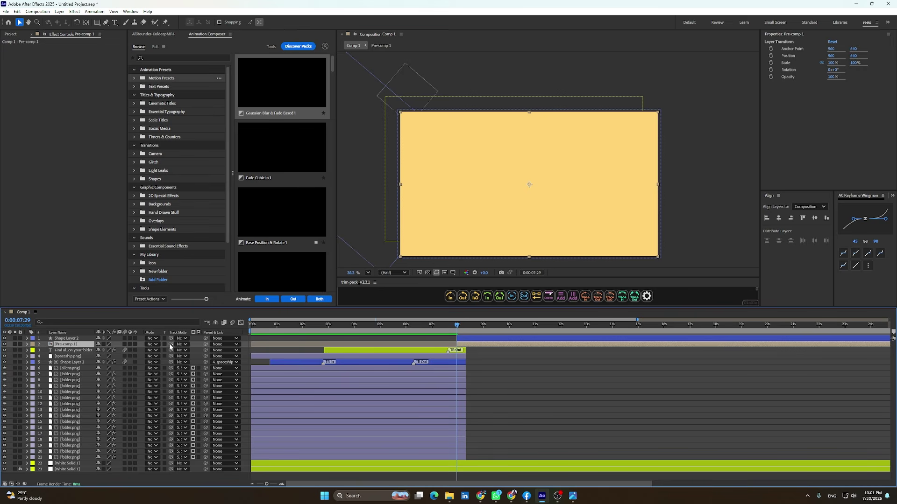
{"action": "left_click_drag", "start_coordinate": [171, 347], "coordinate": [67, 340]}
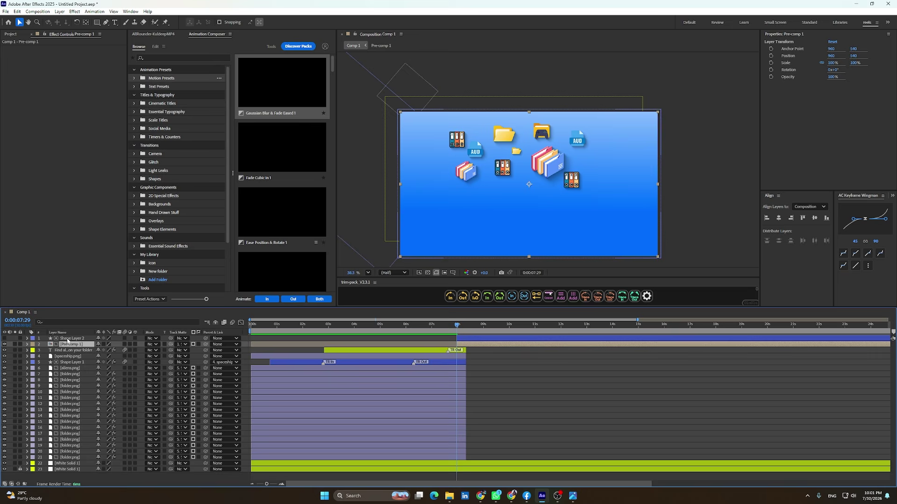
{"action": "left_click", "coordinate": [197, 345]}
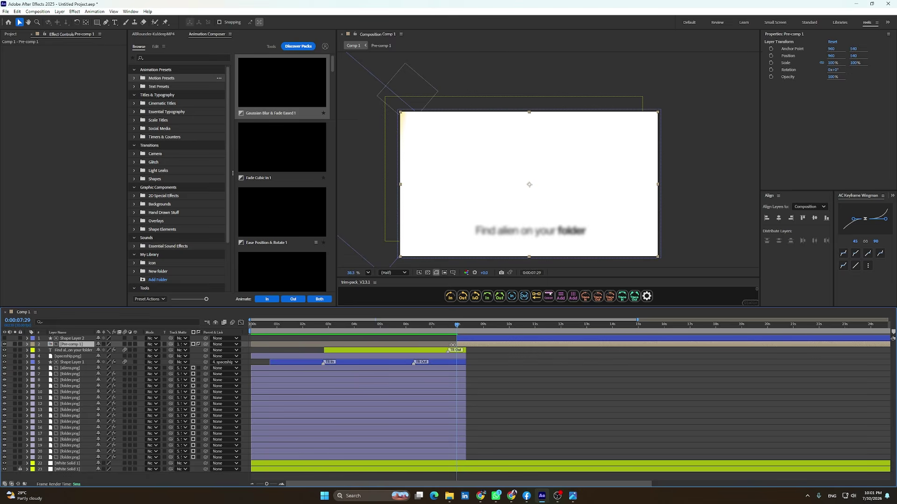
{"action": "scroll", "coordinate": [544, 150], "scroll_direction": "up", "scroll_amount": 2}
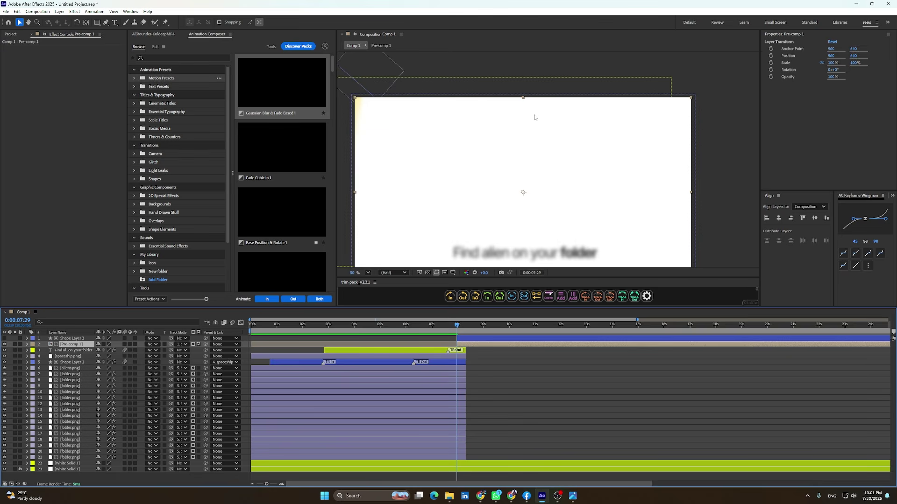
{"action": "left_click", "coordinate": [494, 358]}
{"action": "left_click", "coordinate": [423, 324]}
{"action": "key", "text": "space"}
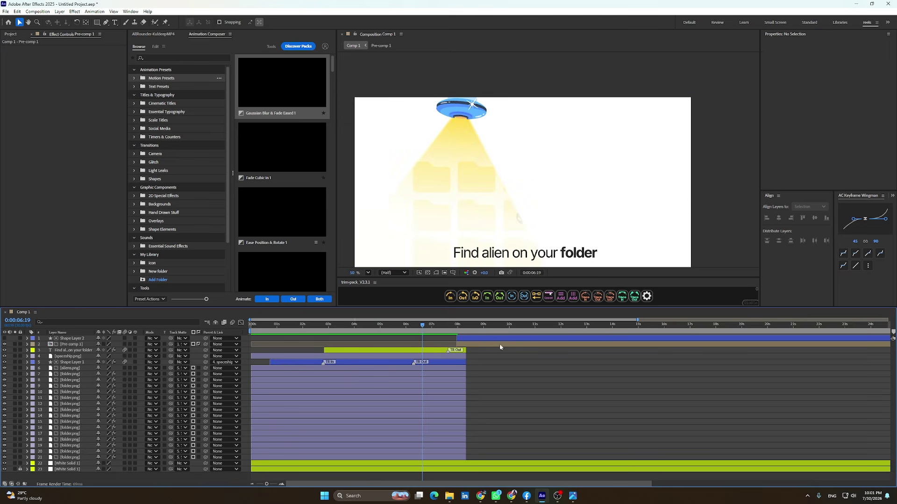
{"action": "key", "text": "space"}
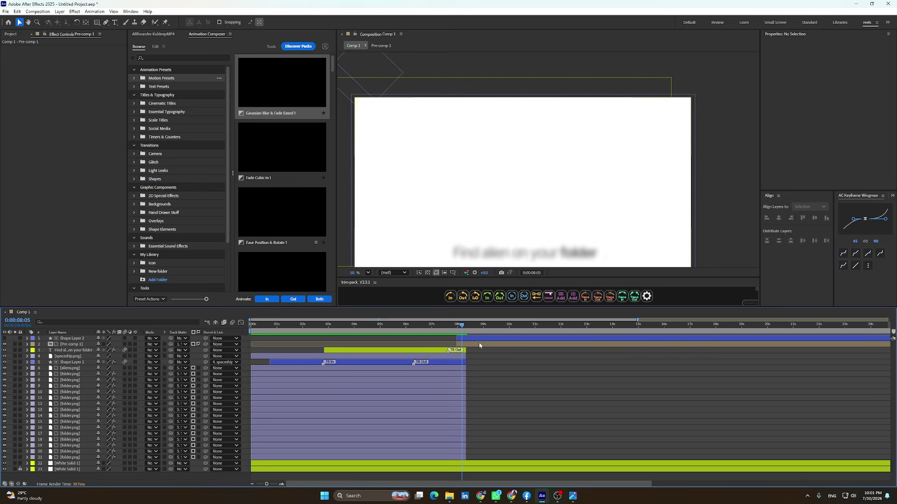
Set a Path keyframe for Shape 1 of Shape Layer 2 at 0:00:07:29.
{"action": "left_click", "coordinate": [457, 326]}
{"action": "left_click", "coordinate": [462, 341]}
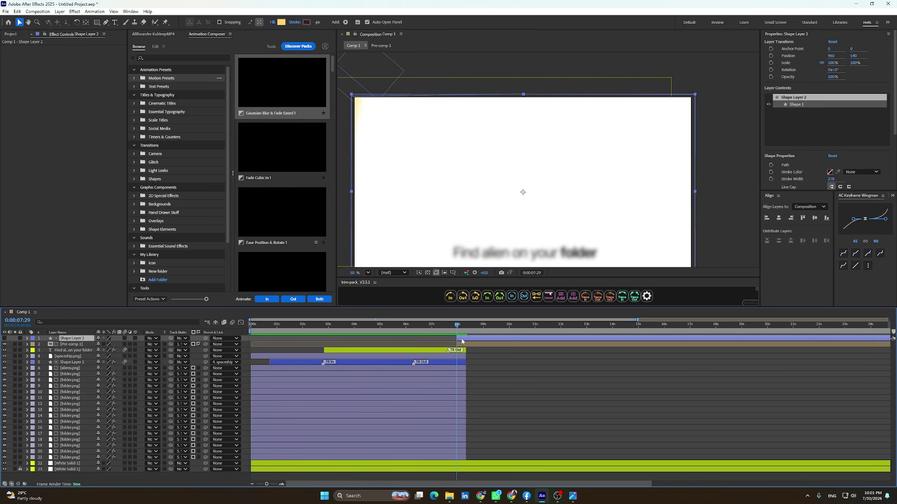
{"action": "left_click", "coordinate": [27, 338]}
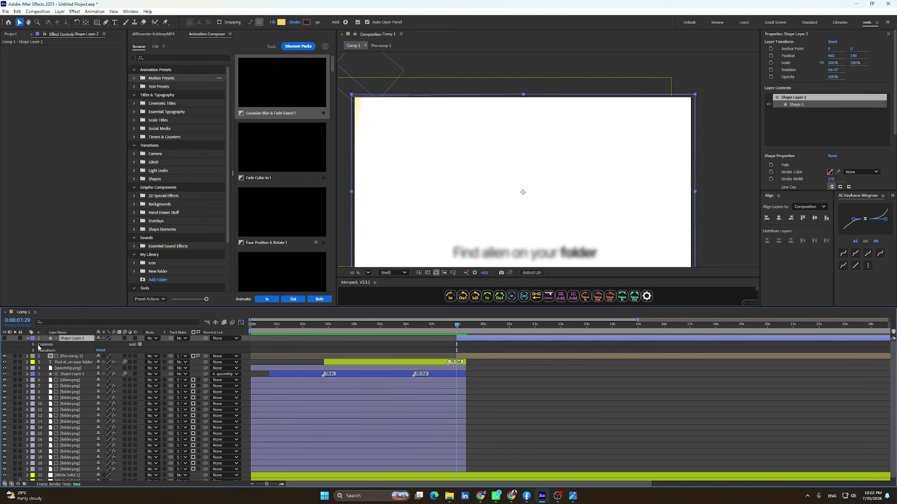
{"action": "left_click", "coordinate": [34, 346]}
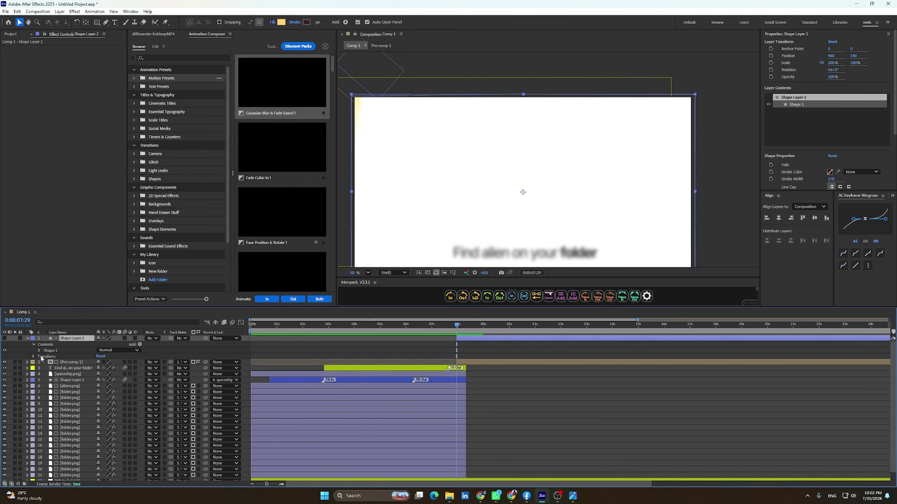
{"action": "left_click", "coordinate": [39, 351]}
{"action": "left_click", "coordinate": [45, 357]}
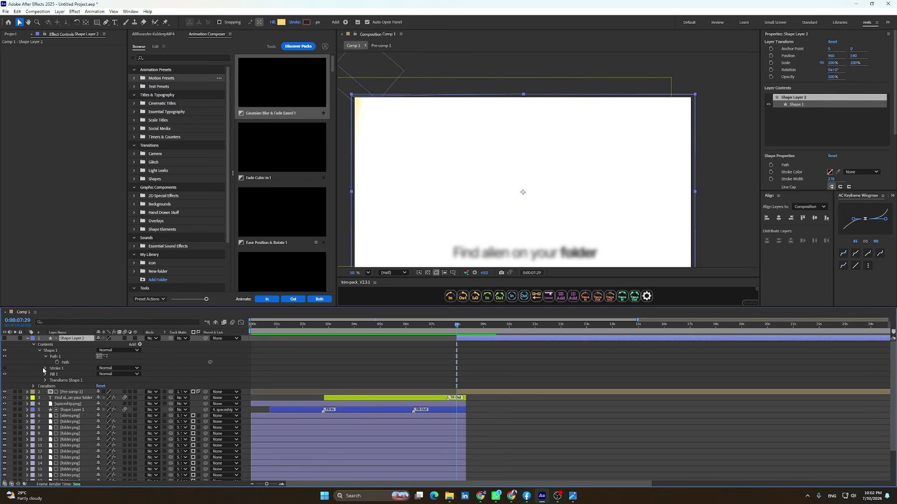
{"action": "left_click", "coordinate": [57, 363]}
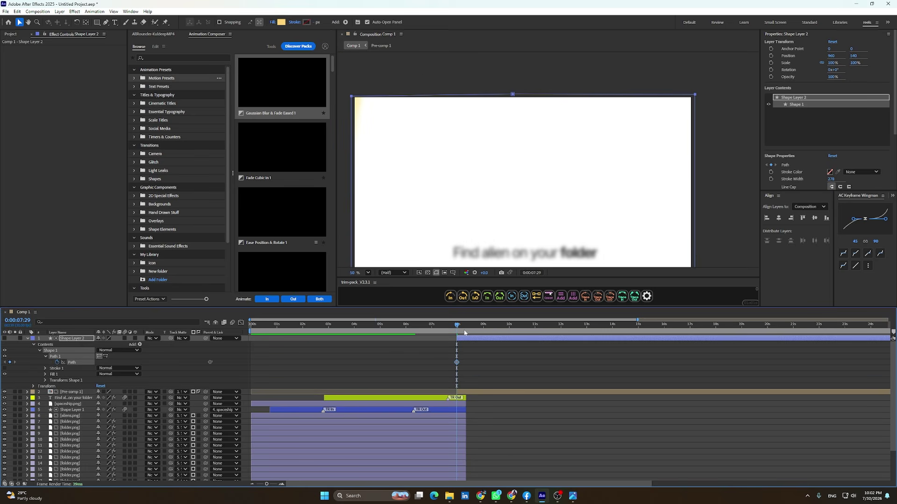
At 0:00:09:25, pull the top-middle point of Shape Layer 2's path down to the canvas centre, forming a V-shaped reveal.
{"action": "key", "text": "space"}
{"action": "key", "text": "space"}
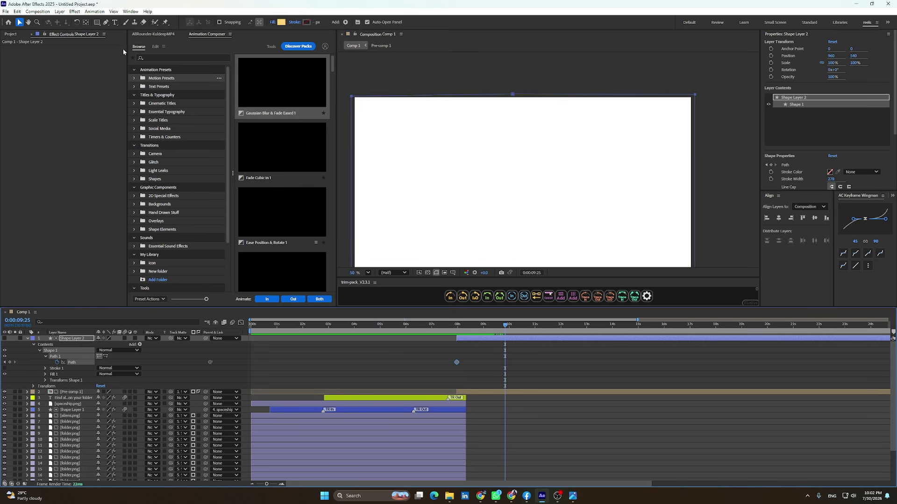
{"action": "left_click", "coordinate": [106, 23]}
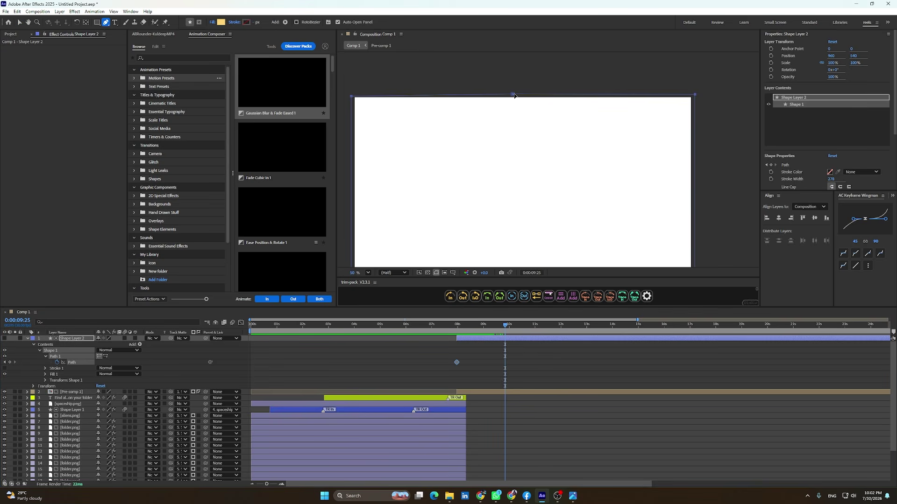
{"action": "left_click_drag", "start_coordinate": [514, 96], "coordinate": [524, 219]}
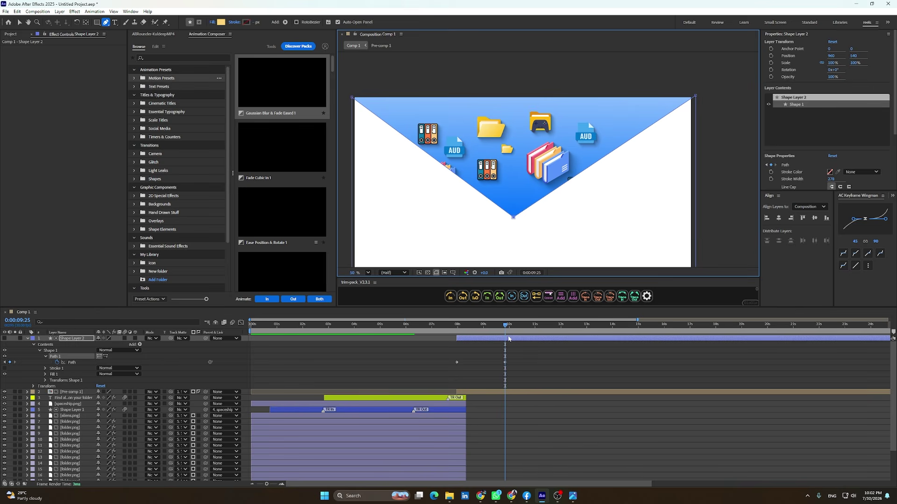
Apply a smooth ease-in and ease-out to both Path keyframes of Shape Layer 2 and preview the reveal.
{"action": "left_click_drag", "start_coordinate": [508, 339], "coordinate": [438, 356]}
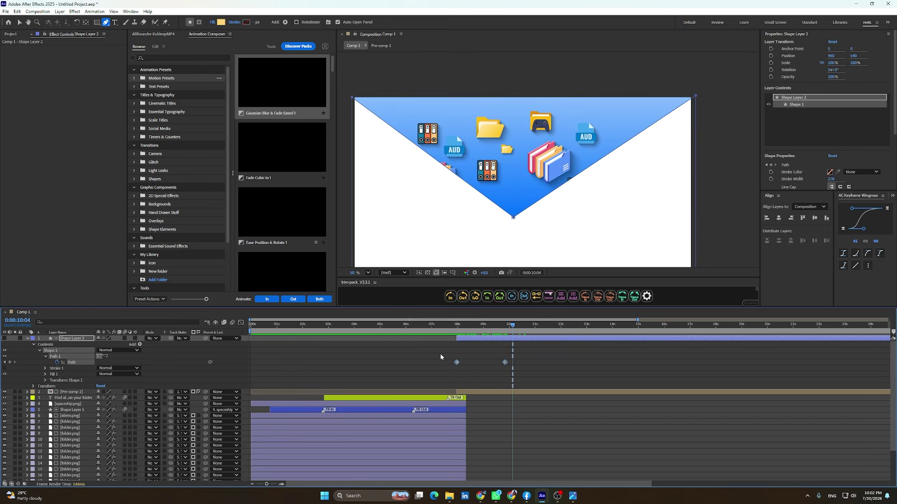
{"action": "left_click", "coordinate": [862, 255]}
{"action": "left_click", "coordinate": [522, 376]}
{"action": "left_click_drag", "start_coordinate": [512, 369], "coordinate": [371, 338]}
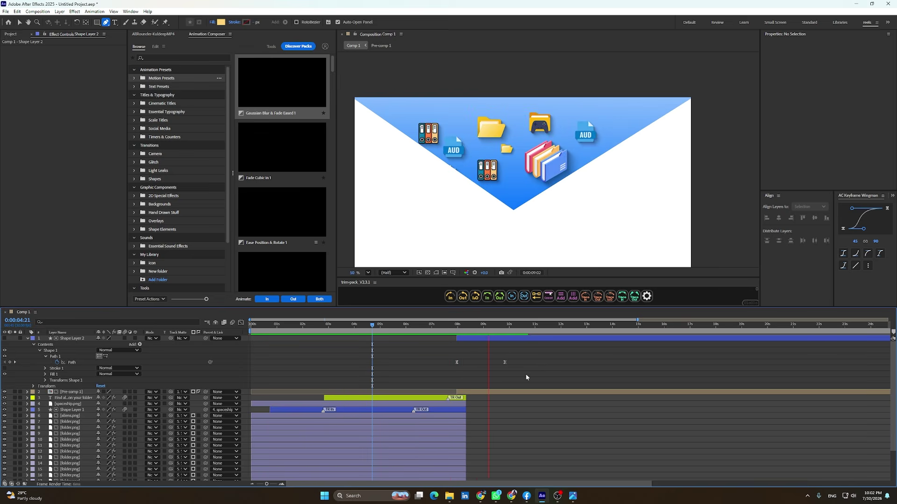
{"action": "key", "text": "space"}
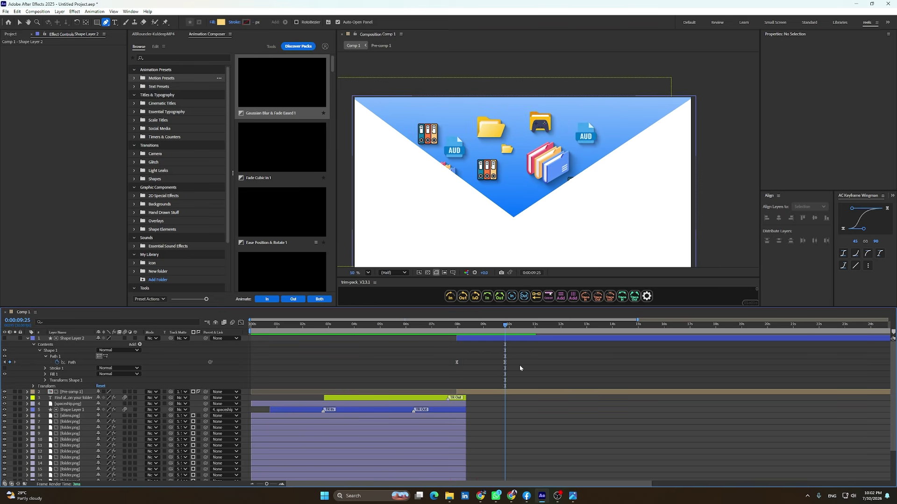
{"action": "left_click", "coordinate": [503, 339]}
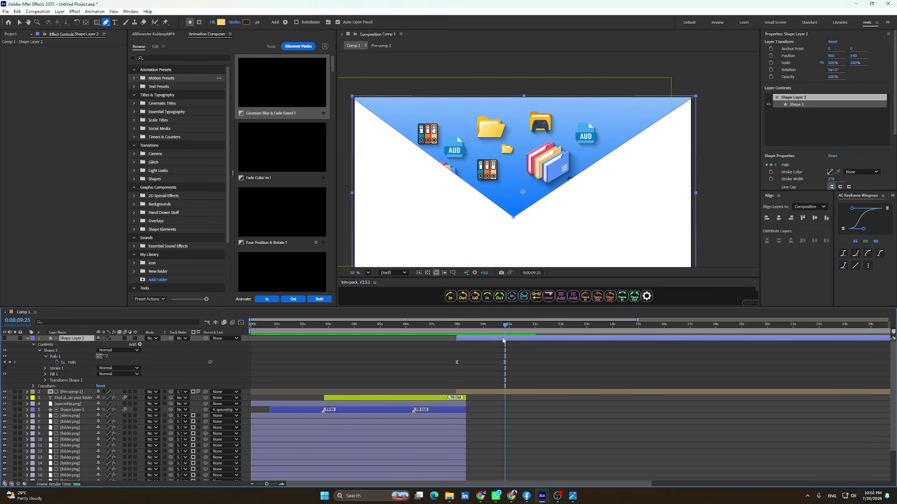
Switch to Flaticon in the browser, search for antivirus icons, download the green shield verified.png and import it into Comp 1.
{"action": "left_click", "coordinate": [482, 498]}
{"action": "left_click", "coordinate": [620, 189]}
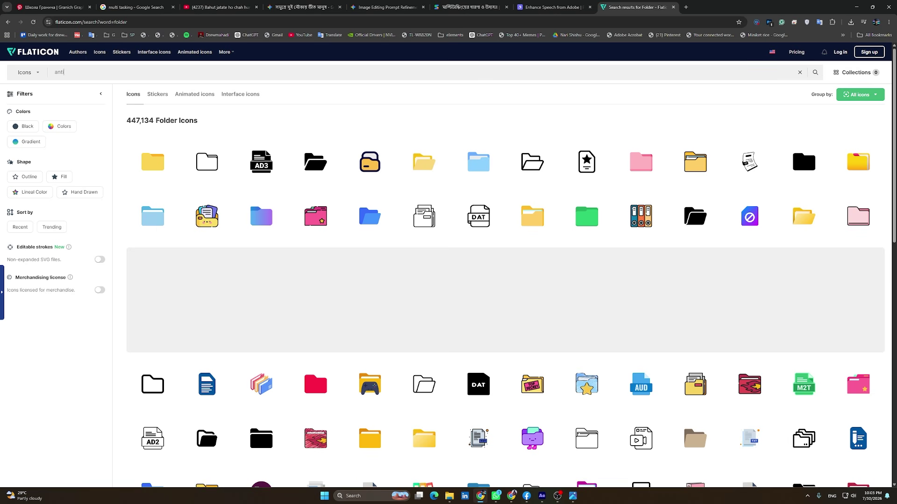
{"action": "type", "text": "us"}
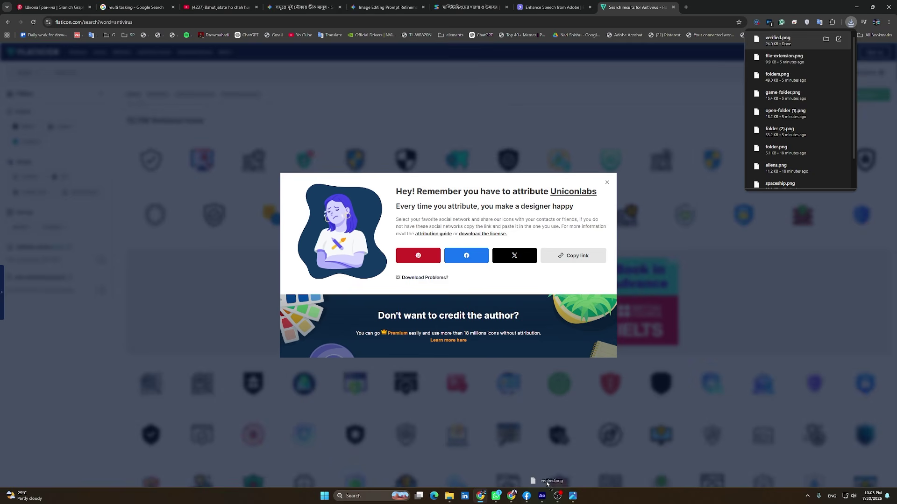
{"action": "left_click_drag", "start_coordinate": [536, 485], "coordinate": [514, 221]}
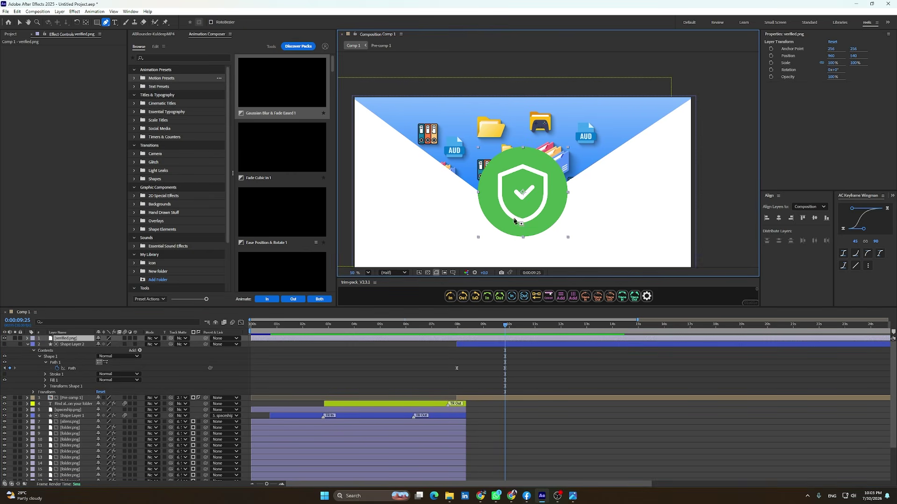
Scale verified.png to 36% and place it over the V's lower tip at about 912, 662.
{"action": "left_click", "coordinate": [19, 22]}
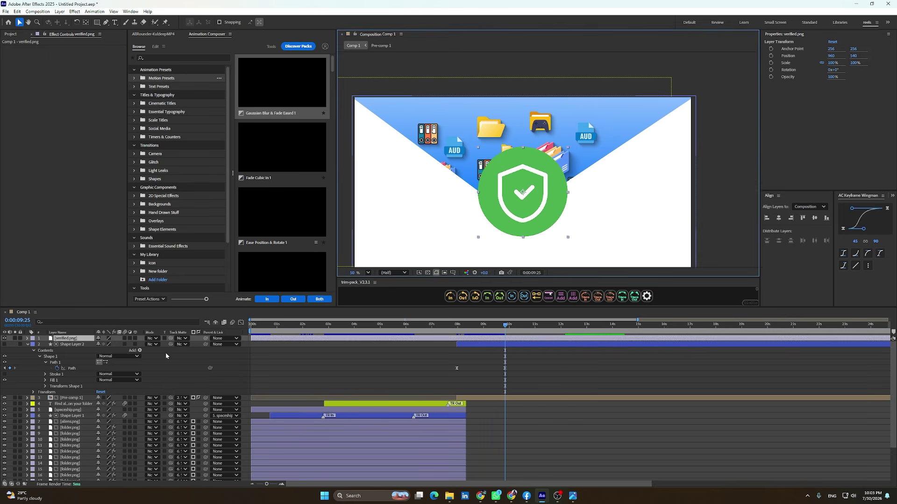
{"action": "key", "text": "s"}
{"action": "left_click_drag", "start_coordinate": [118, 345], "coordinate": [91, 346]}
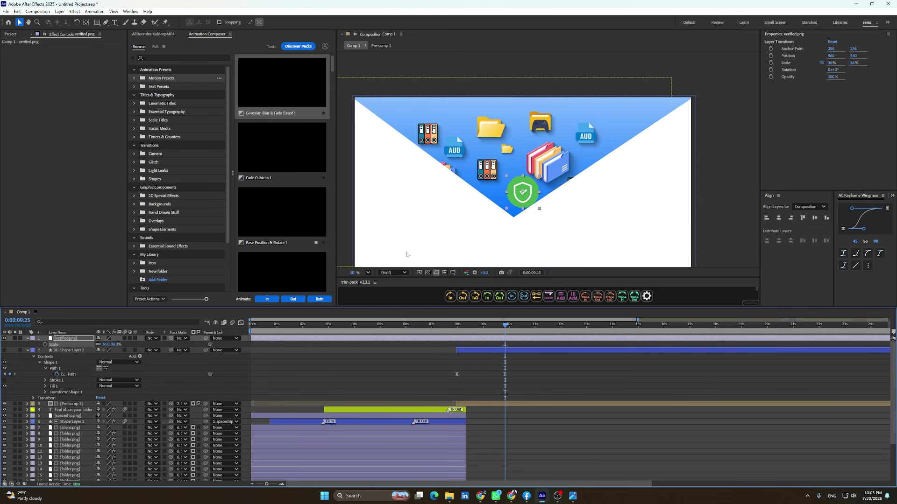
{"action": "left_click_drag", "start_coordinate": [518, 198], "coordinate": [515, 213]}
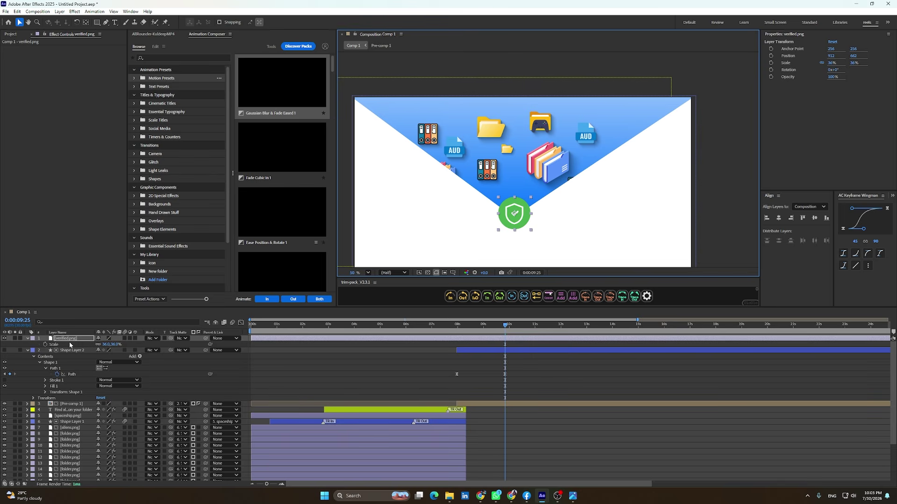
Keyframe verified.png's Position at 0:00:09:25, start its layer at 0:00:07:29 and move it above the canvas there, to 912, -102.
{"action": "key", "text": "p"}
{"action": "left_click", "coordinate": [45, 344]}
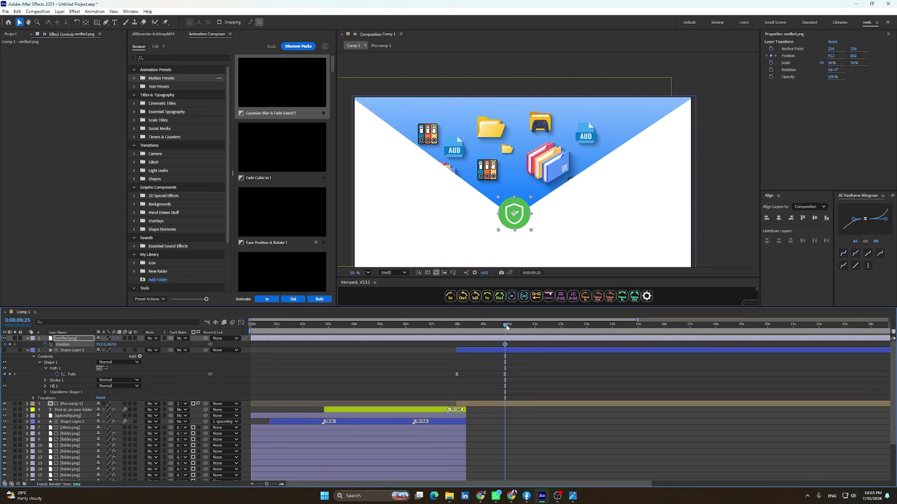
{"action": "left_click_drag", "start_coordinate": [507, 327], "coordinate": [456, 326]}
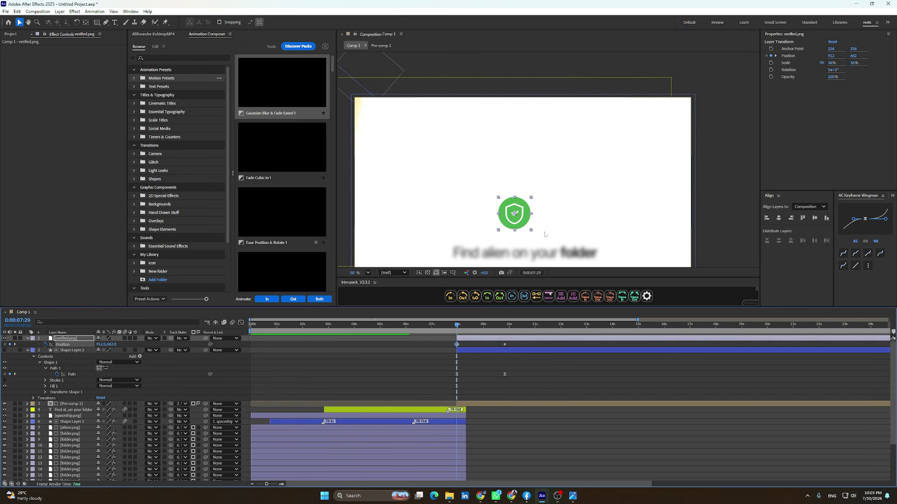
{"action": "left_click_drag", "start_coordinate": [514, 213], "coordinate": [513, 80]}
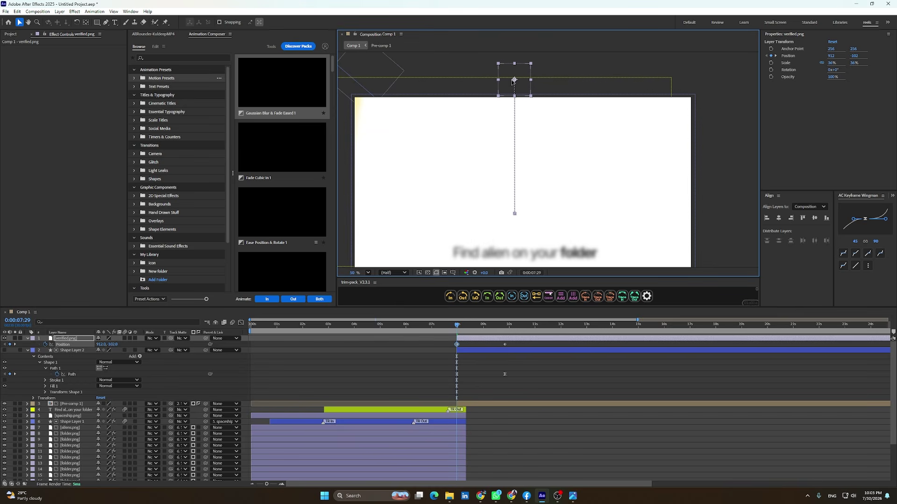
Apply the same smooth easing to verified.png's Position keyframes and Shape Layer 2's Path keyframes, and preview the animation.
{"action": "left_click_drag", "start_coordinate": [457, 330], "coordinate": [443, 388]}
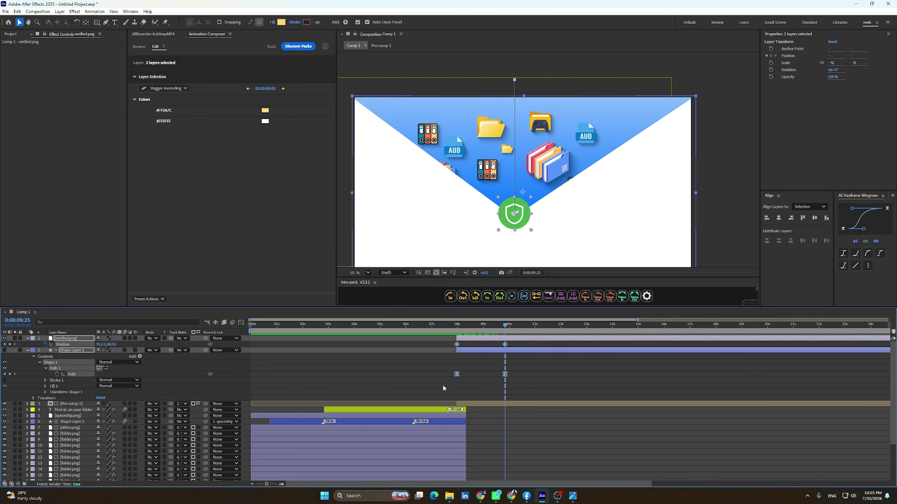
{"action": "left_click", "coordinate": [879, 252]}
{"action": "left_click", "coordinate": [562, 388]}
{"action": "left_click_drag", "start_coordinate": [505, 331], "coordinate": [468, 346]}
{"action": "key", "text": "space"}
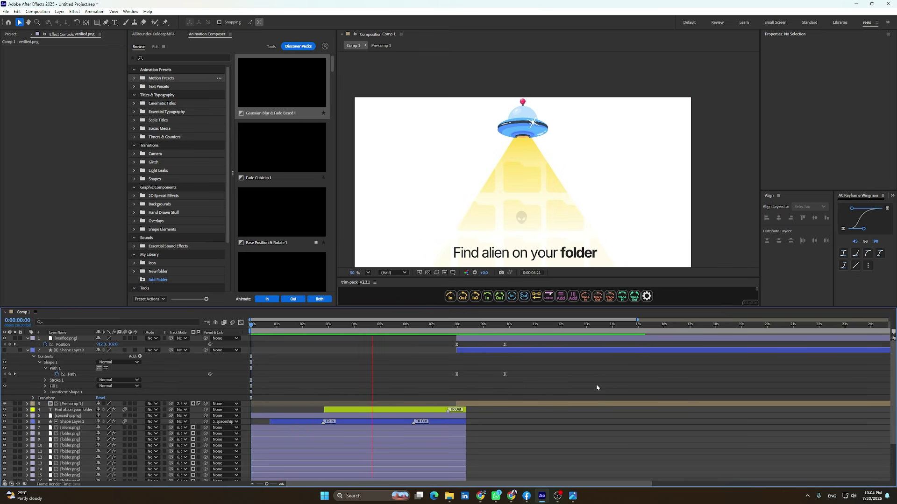
{"action": "key", "text": "space"}
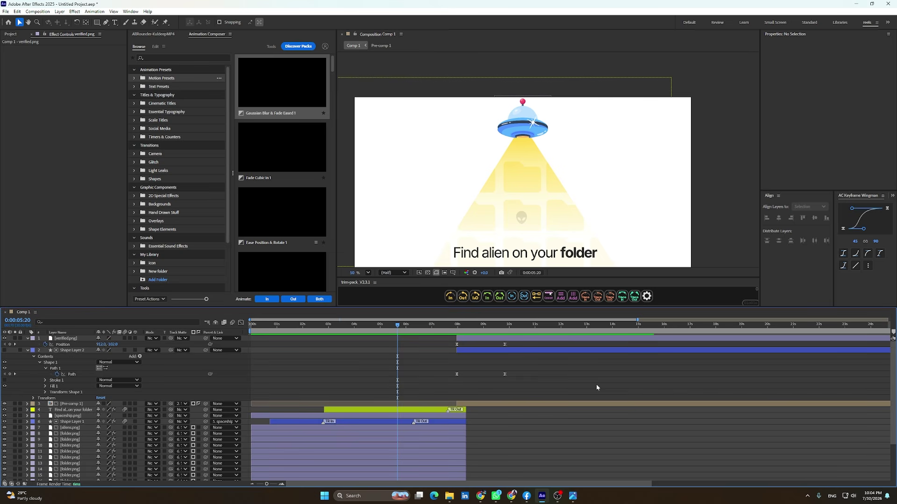
Split the aliens.png layer at 0:00:05:20 and move its second part directly above the text layer.
{"action": "left_click", "coordinate": [67, 428]}
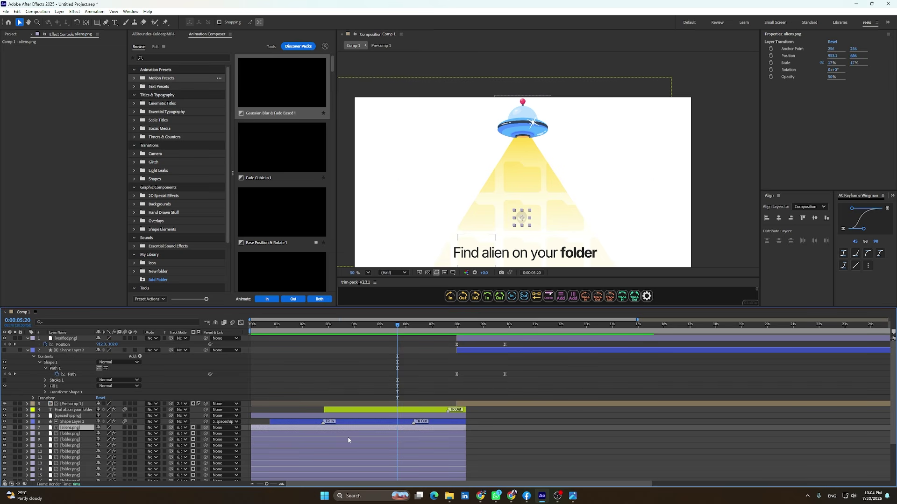
{"action": "key", "text": "ctrl+shift+d"}
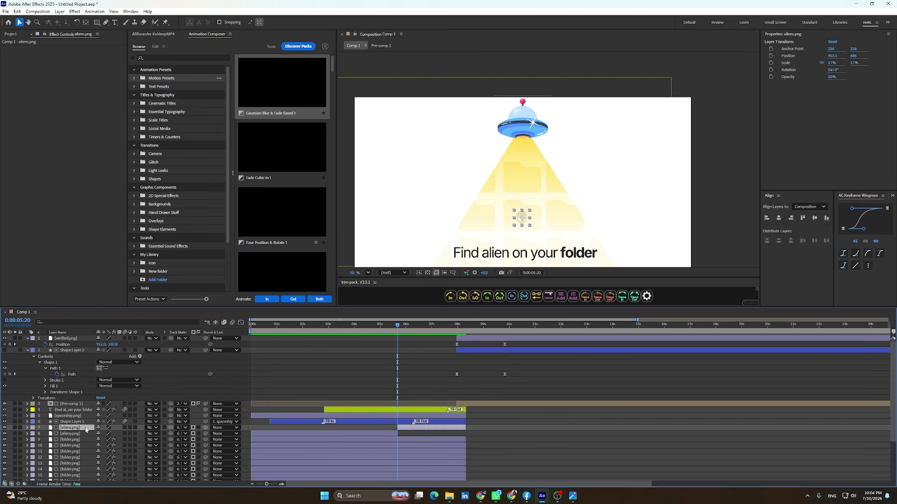
{"action": "left_click_drag", "start_coordinate": [77, 428], "coordinate": [84, 407]}
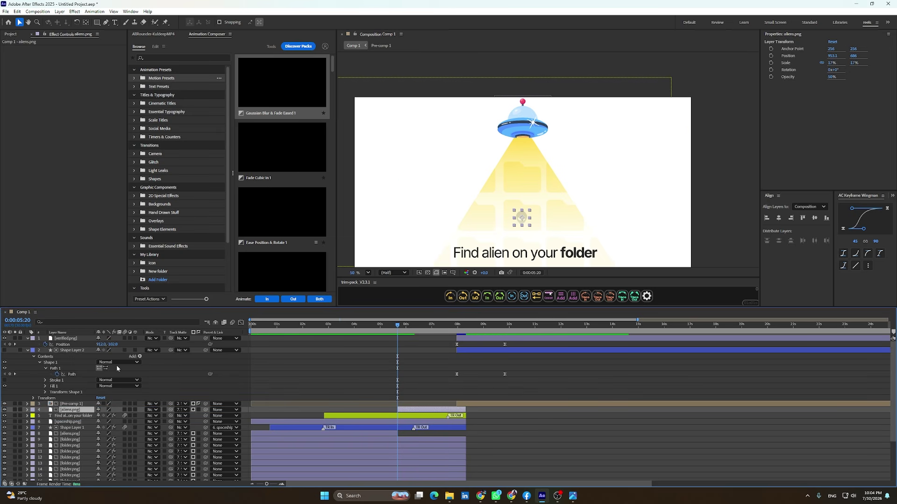
Keyframe the split aliens.png's Opacity from 50% at 0:00:05:20 to 100% at 0:00:05:26, trimming the layer's end there.
{"action": "key", "text": "p"}
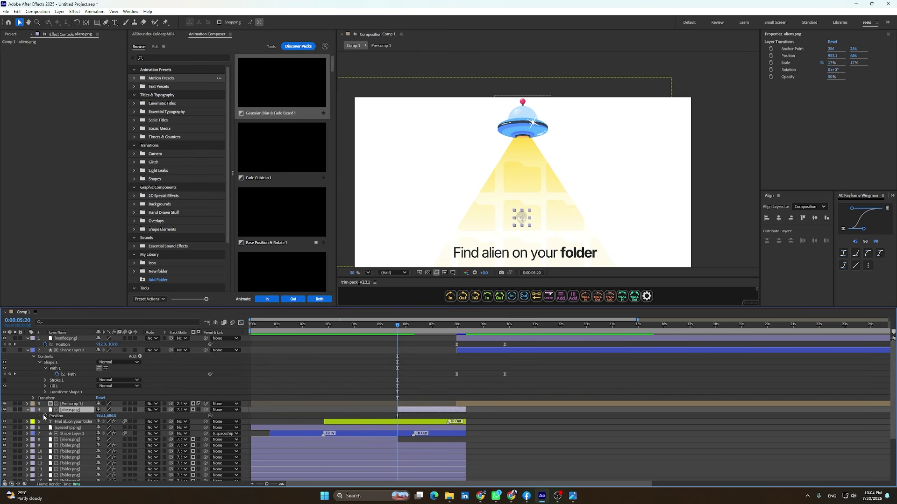
{"action": "left_click", "coordinate": [45, 416]}
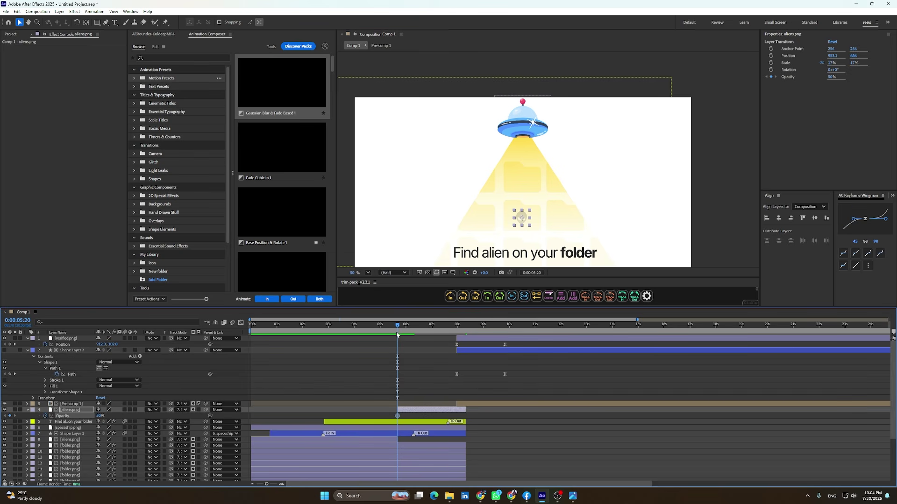
{"action": "left_click_drag", "start_coordinate": [397, 331], "coordinate": [403, 337]}
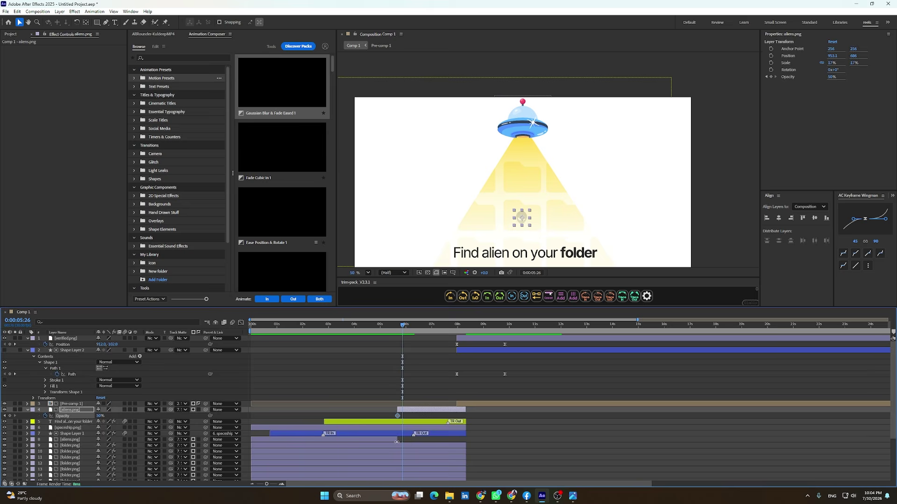
{"action": "left_click", "coordinate": [397, 442]}
{"action": "left_click", "coordinate": [398, 441]}
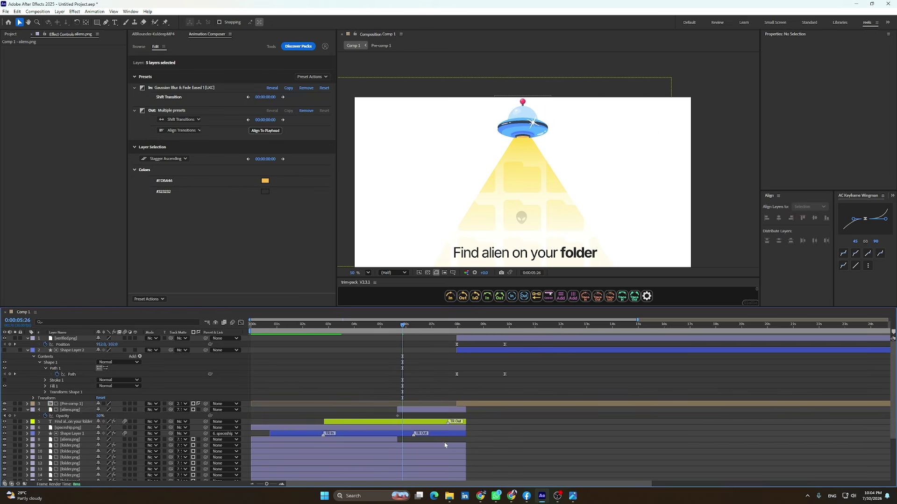
{"action": "left_click", "coordinate": [398, 441]}
{"action": "left_click", "coordinate": [430, 411]}
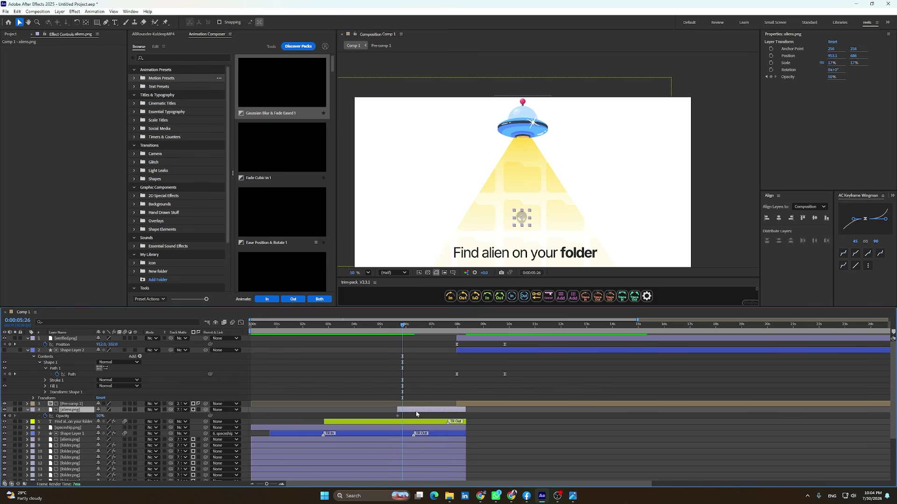
{"action": "key", "text": "alt+bracketright"}
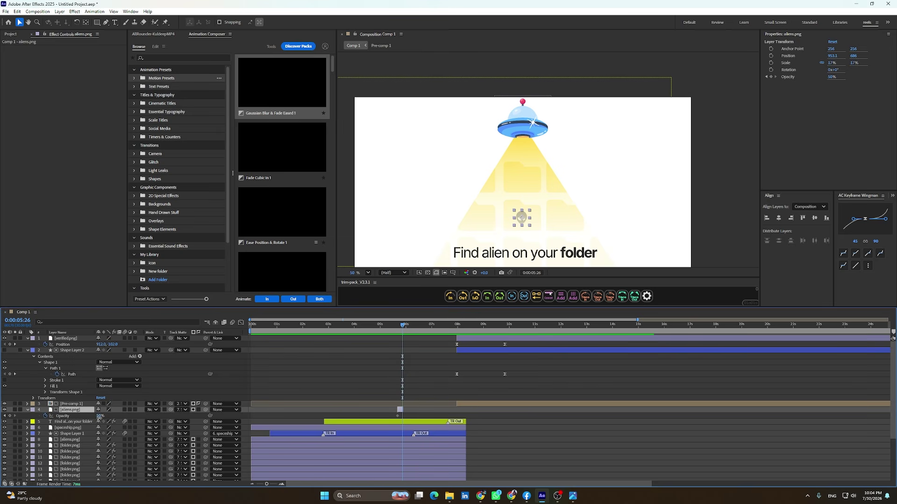
{"action": "left_click_drag", "start_coordinate": [99, 417], "coordinate": [111, 419]}
{"action": "left_click", "coordinate": [424, 364]}
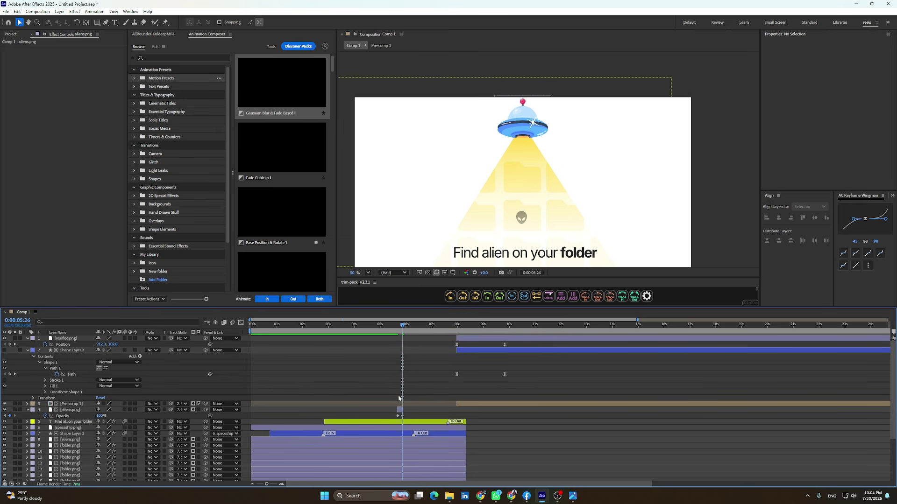
Apply a red Fill effect to the short split aliens.png layer.
{"action": "scroll", "coordinate": [399, 397], "scroll_direction": "up", "scroll_amount": 2}
{"action": "left_click", "coordinate": [408, 325]}
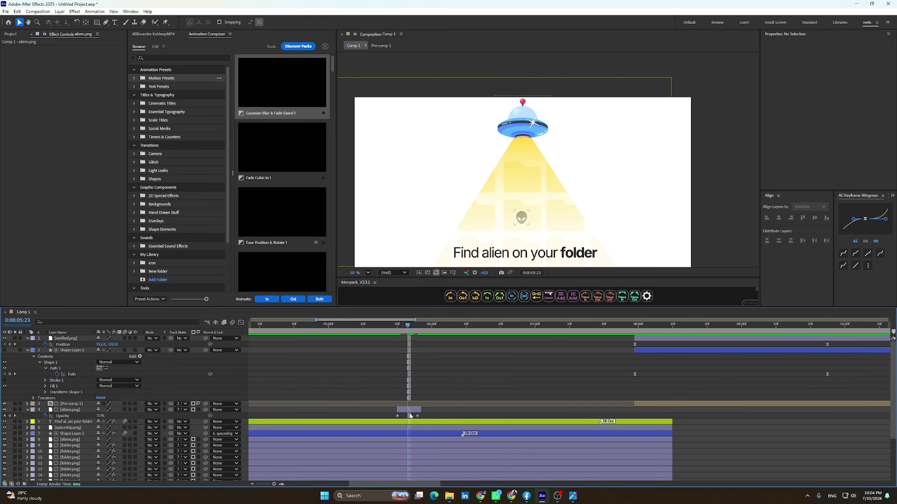
{"action": "left_click", "coordinate": [410, 416]}
{"action": "key", "text": "ctrl+space"}
{"action": "left_click", "coordinate": [366, 432]}
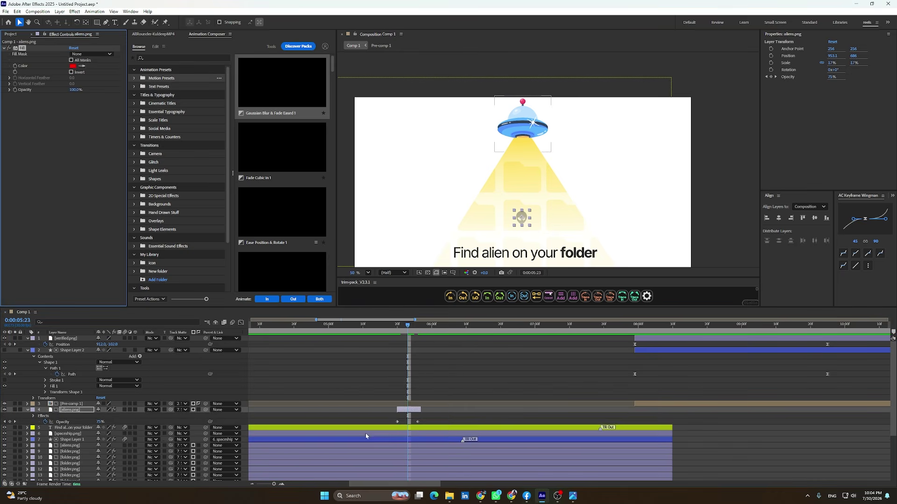
{"action": "left_click", "coordinate": [458, 382]}
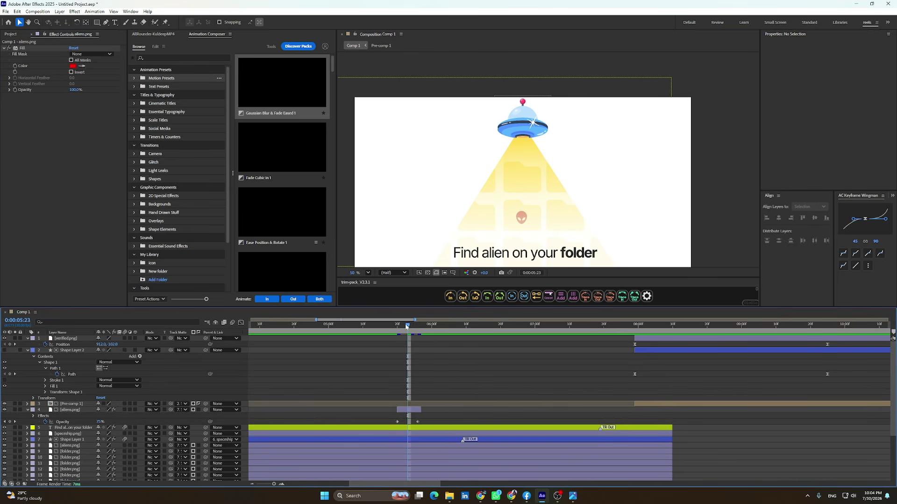
Preview the red alien flash and shorten its aliens.png clip so that it ends before the second Opacity keyframe.
{"action": "left_click", "coordinate": [377, 324]}
{"action": "left_click", "coordinate": [484, 325]}
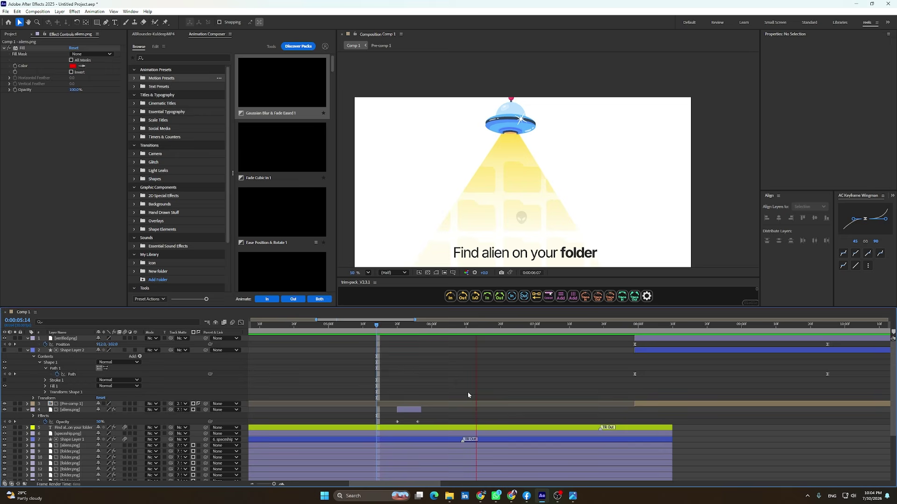
{"action": "left_click", "coordinate": [403, 409]}
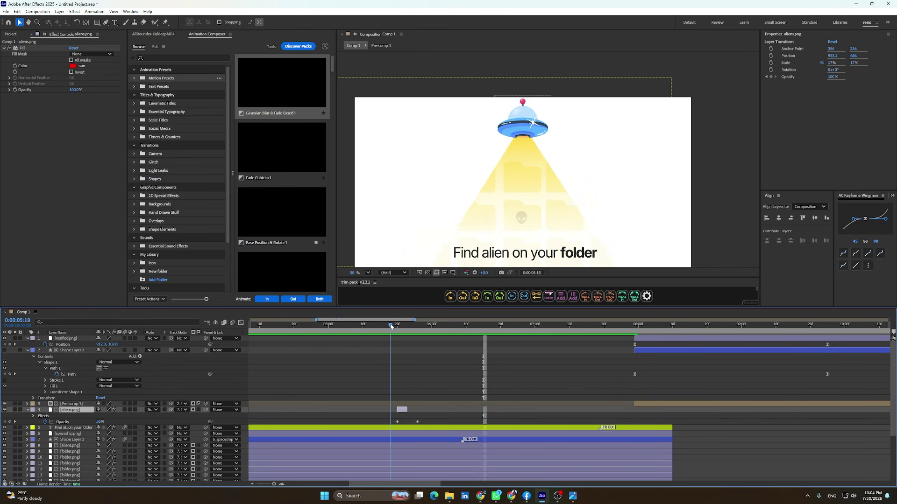
{"action": "key", "text": "j"}
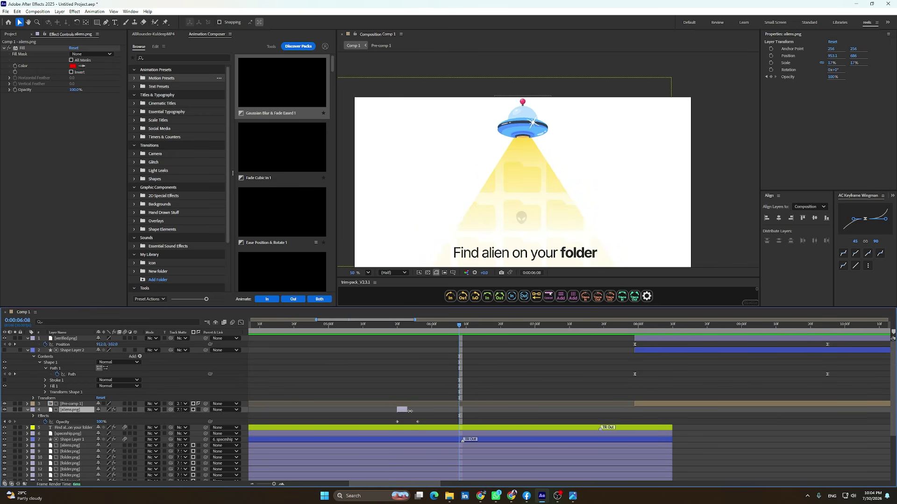
Duplicate the short red aliens.png layer twice, placing each copy after the previous one for repeated flashes, and preview the result.
{"action": "key", "text": "ctrl+d"}
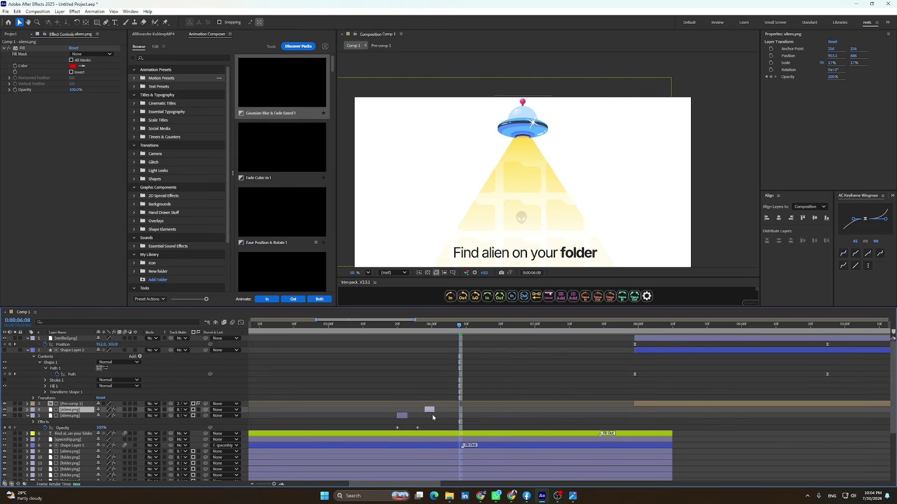
{"action": "key", "text": "ctrl+d"}
{"action": "left_click_drag", "start_coordinate": [431, 410], "coordinate": [449, 411]}
{"action": "key", "text": "space"}
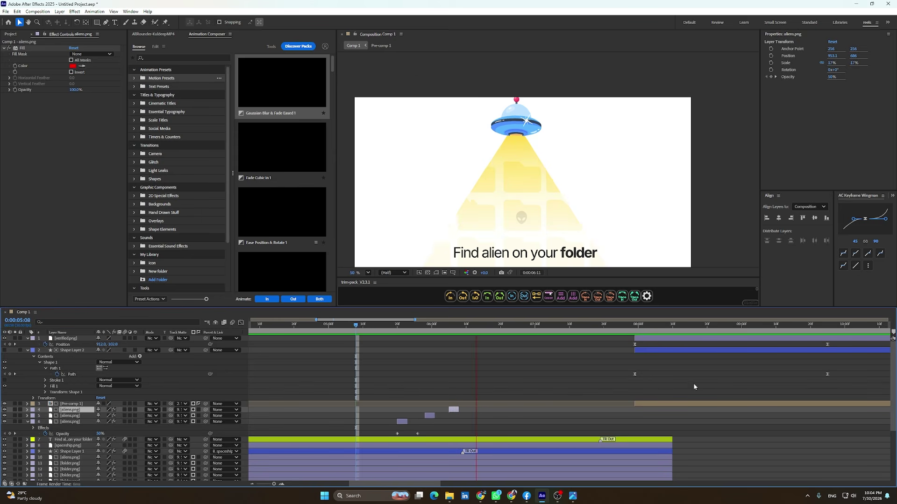
{"action": "left_click", "coordinate": [538, 373]}
{"action": "scroll", "coordinate": [489, 357], "scroll_direction": "down", "scroll_amount": 2}
{"action": "scroll", "coordinate": [492, 358], "scroll_direction": "down", "scroll_amount": 2}
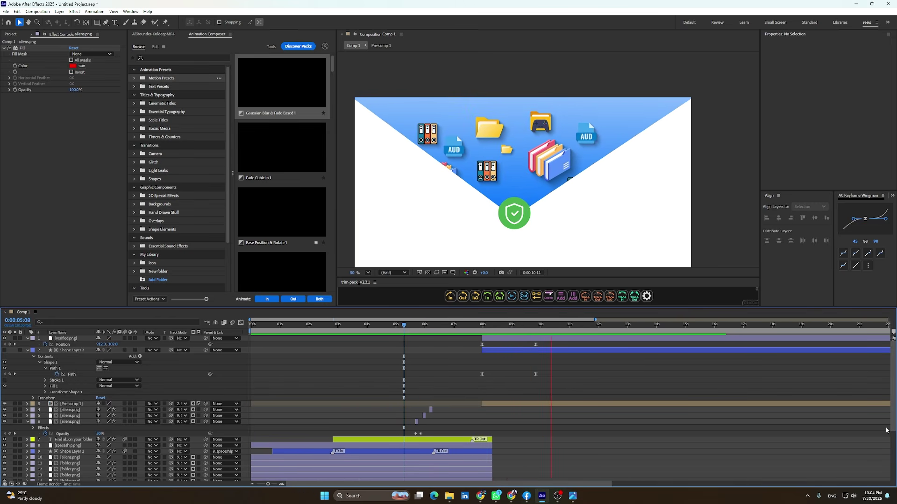
{"action": "key", "text": "space"}
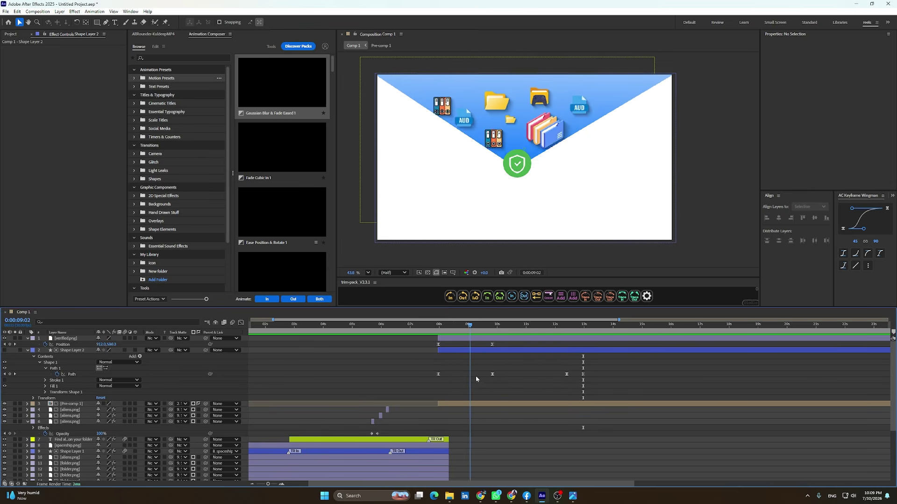
Delete the last two Path keyframes of Shape Layer 2.
{"action": "left_click_drag", "start_coordinate": [608, 368], "coordinate": [553, 391]}
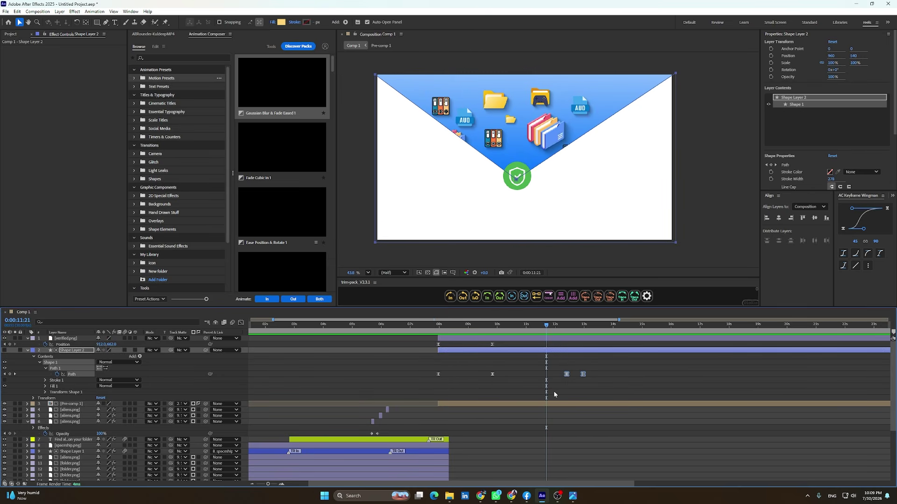
{"action": "left_click", "coordinate": [553, 391]}
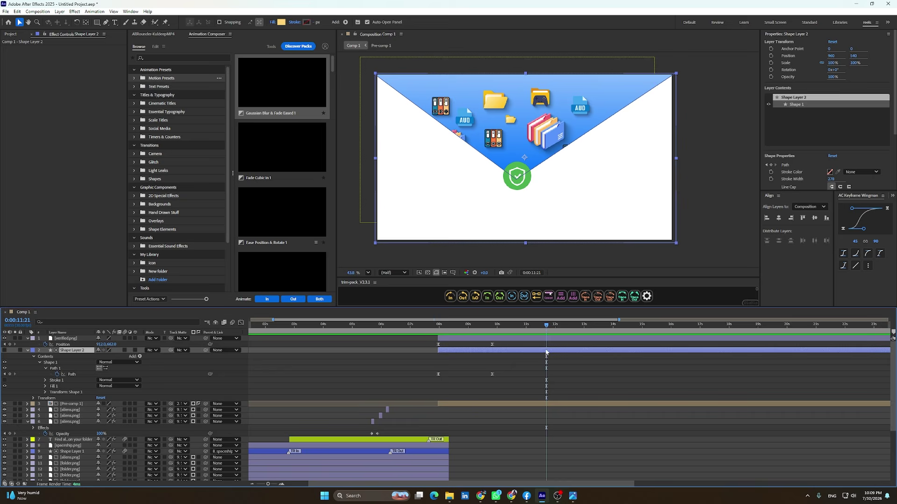
Add a Position keyframe to verified.png at 0:00:11:21 and move the icon straight up above the frame at 0:00:12:17.
{"action": "left_click", "coordinate": [65, 339]}
{"action": "left_click", "coordinate": [10, 344]}
{"action": "key", "text": "space"}
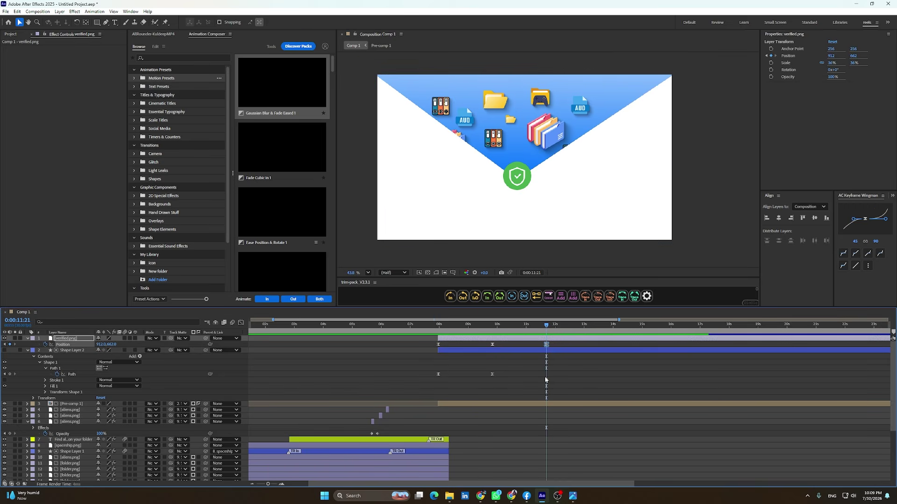
{"action": "key", "text": "space"}
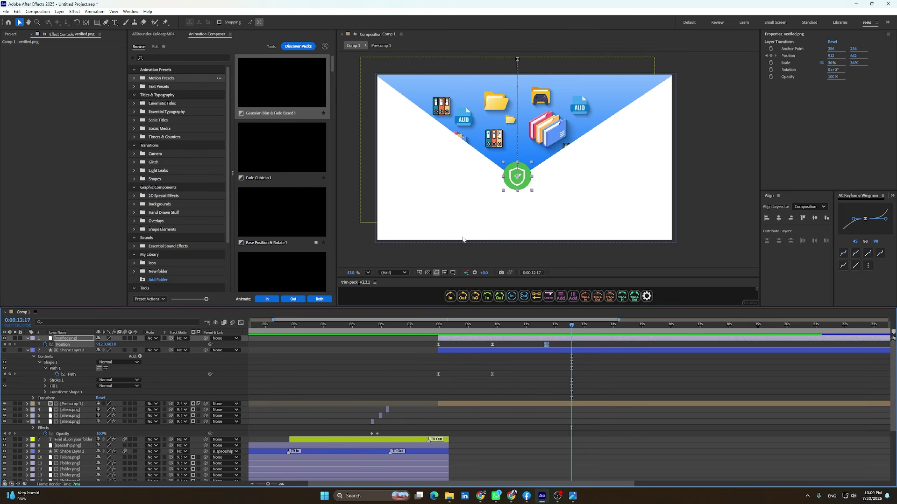
{"action": "left_click_drag", "start_coordinate": [517, 178], "coordinate": [517, 61]}
{"action": "left_click", "coordinate": [541, 84]}
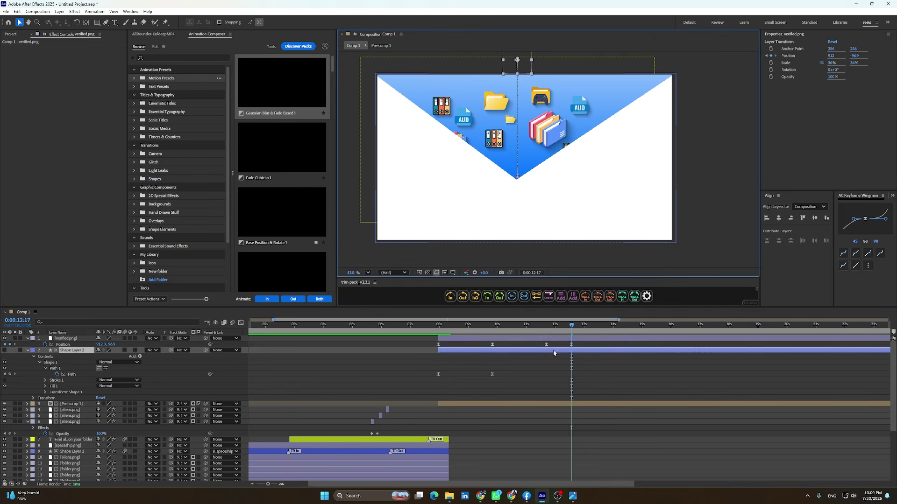
Copy Shape Layer 2's open Path keyframe to 0:00:11:21 and its initial closed Path keyframe to 0:00:12:17.
{"action": "left_click", "coordinate": [546, 328]}
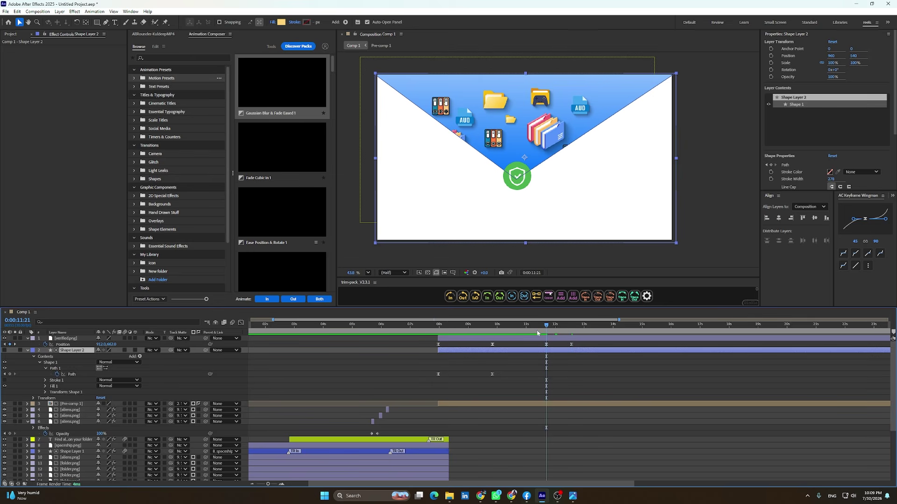
{"action": "left_click", "coordinate": [492, 374]}
{"action": "key", "text": "ctrl+v"}
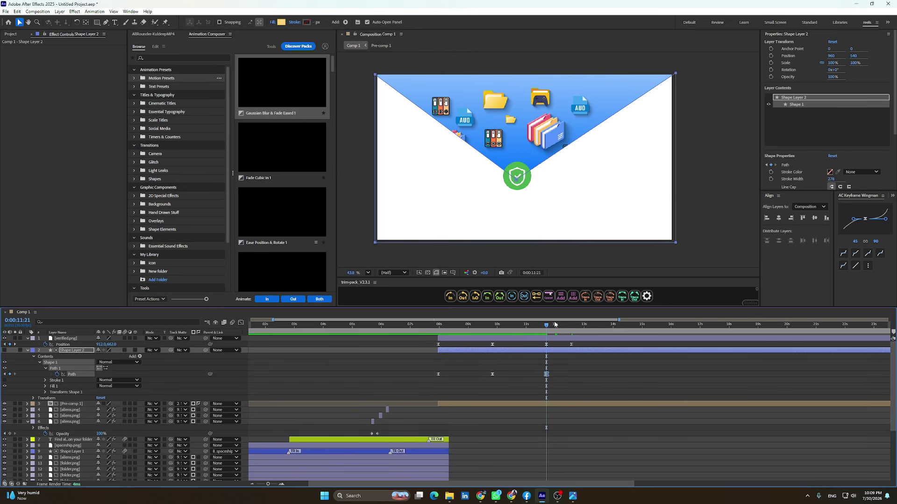
{"action": "left_click", "coordinate": [571, 327]}
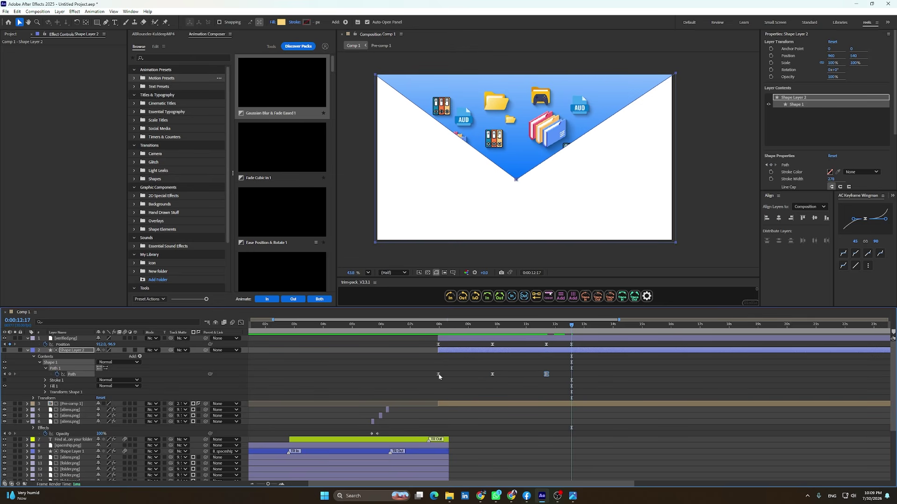
{"action": "key", "text": "ctrl+c"}
{"action": "key", "text": "ctrl+v"}
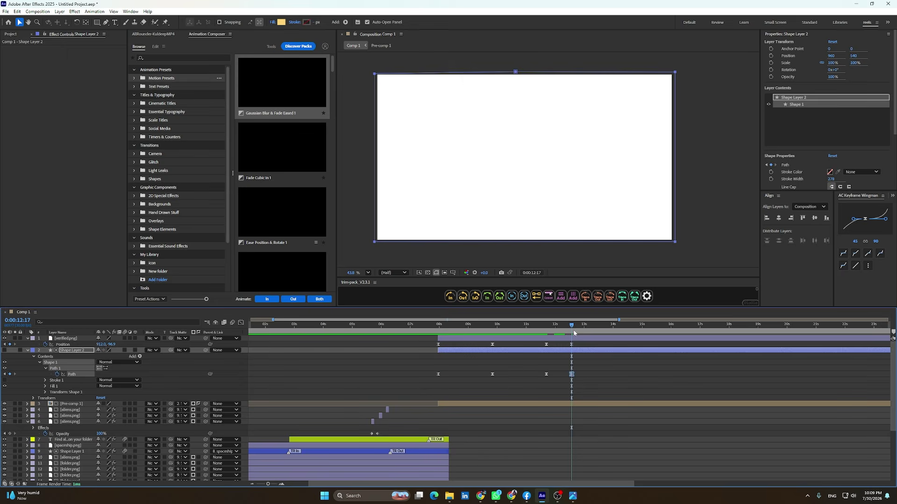
Review the opening and closing motion between the Position and Path keyframes, and preview the shield icon closing the scene.
{"action": "key", "text": "j"}
{"action": "left_click_drag", "start_coordinate": [590, 389], "coordinate": [464, 355]}
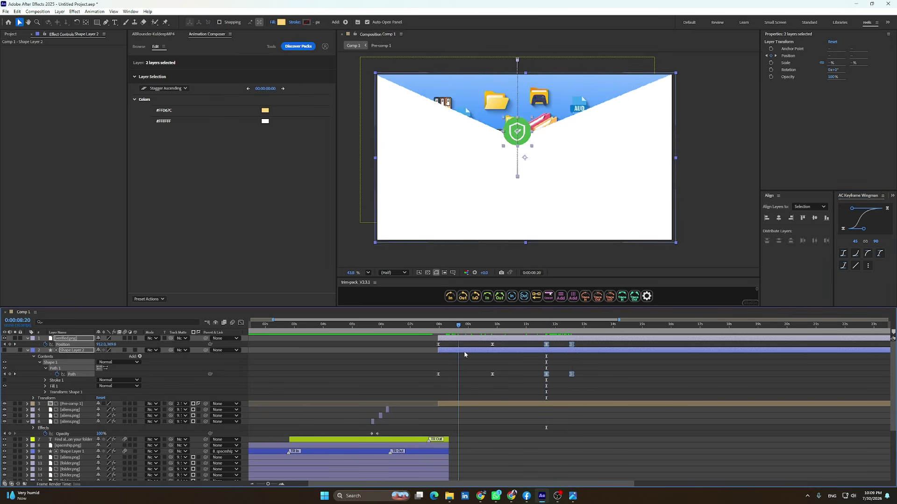
{"action": "key", "text": "k"}
{"action": "key", "text": "k"}
{"action": "key", "text": "j"}
{"action": "key", "text": "j"}
{"action": "key", "text": "k"}
{"action": "key", "text": "k"}
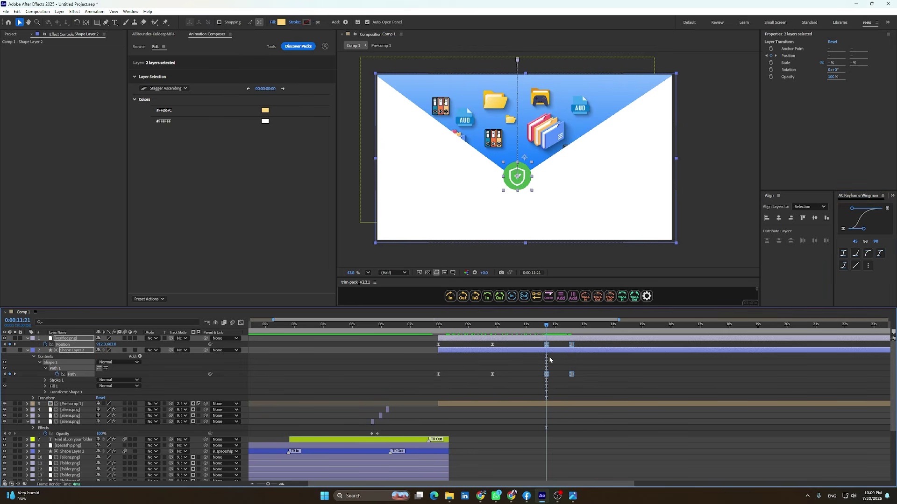
{"action": "left_click", "coordinate": [596, 363]}
{"action": "key", "text": "space"}
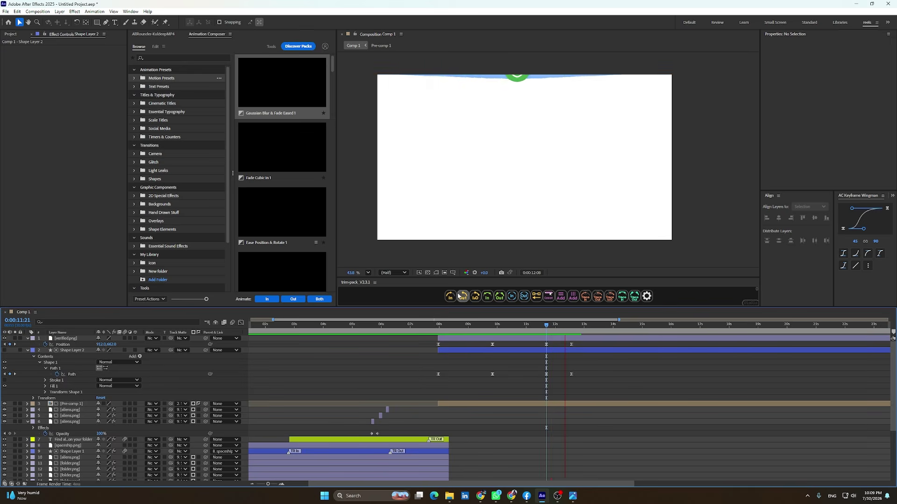
{"action": "key", "text": "space"}
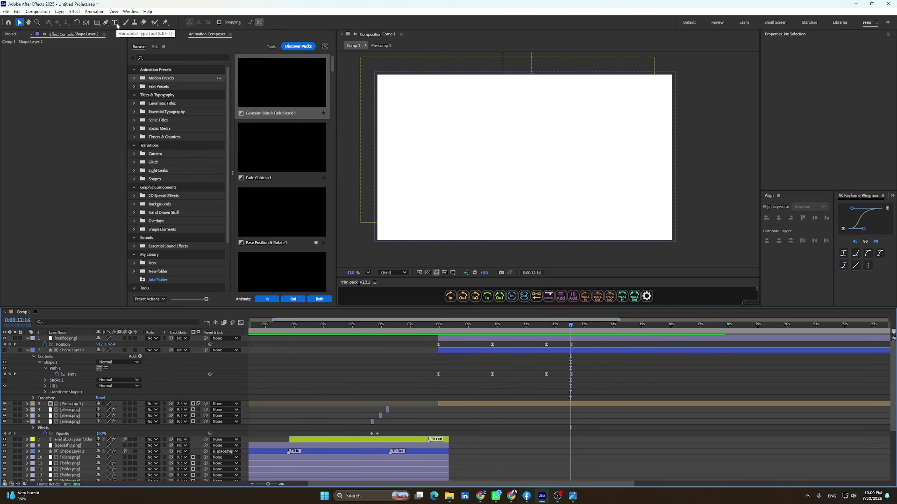
Duplicate the "Find alien on your folder" text layer, bring the copy above all layers, and shift it to start at about 0:00:11:21.
{"action": "left_click", "coordinate": [74, 440]}
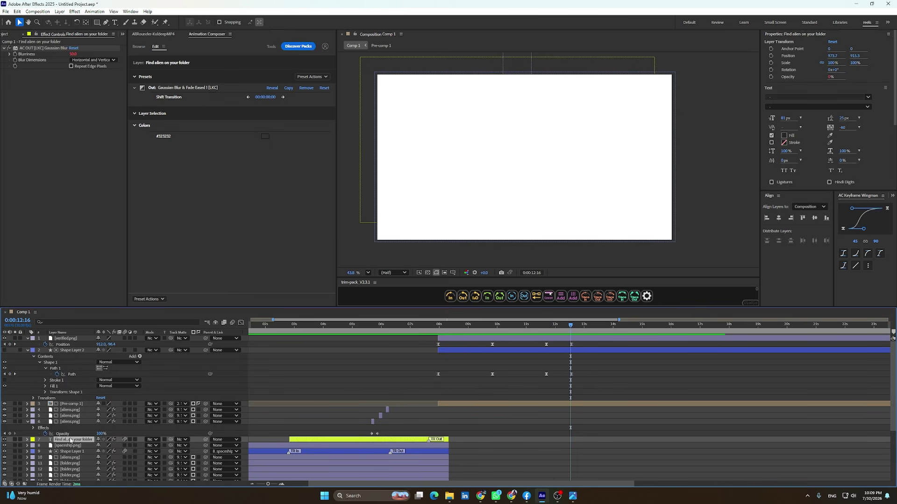
{"action": "key", "text": "ctrl+d"}
{"action": "key", "text": "ctrl+bracketright"}
{"action": "key", "text": "ctrl+bracketright"}
{"action": "key", "text": "ctrl+bracketright"}
{"action": "key", "text": "ctrl+bracketright"}
{"action": "key", "text": "ctrl+bracketright"}
{"action": "key", "text": "ctrl+bracketright"}
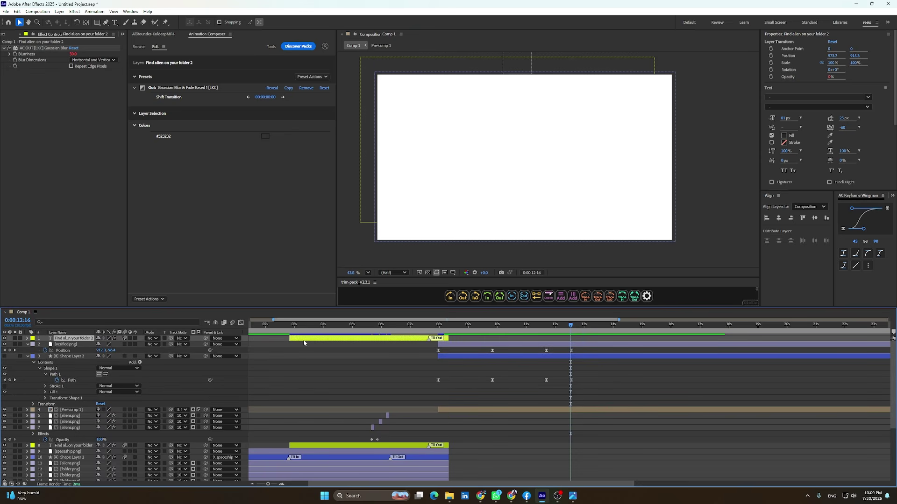
{"action": "left_click_drag", "start_coordinate": [303, 343], "coordinate": [559, 353]}
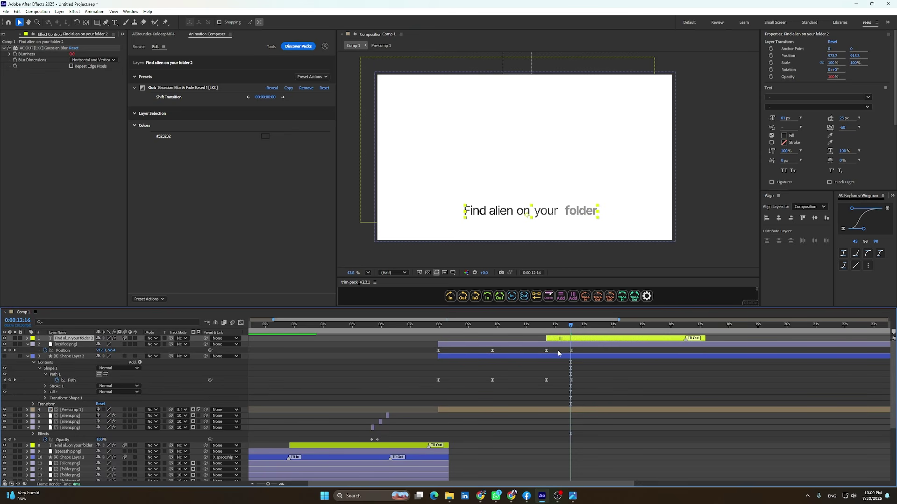
Move the copied text to mid-frame, change it to "Safe your computer" at 120 px with single word spacing, and preview it.
{"action": "left_click_drag", "start_coordinate": [531, 216], "coordinate": [531, 158]}
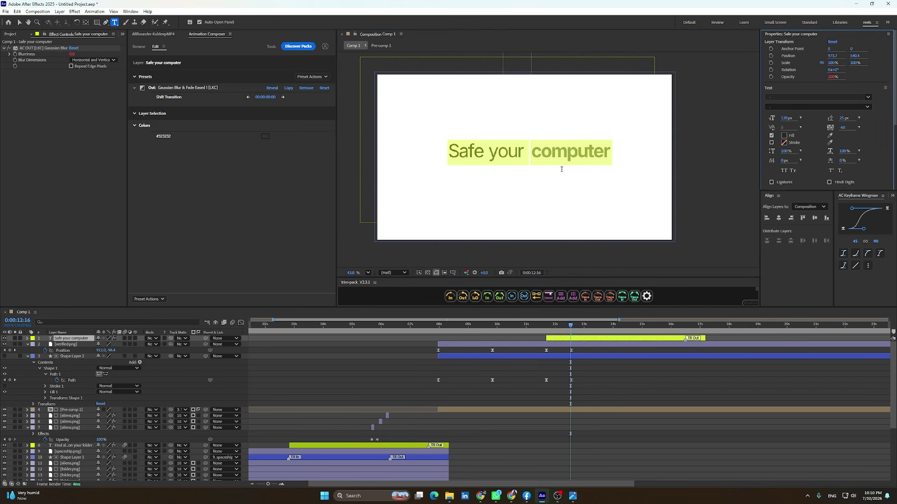
{"action": "left_click", "coordinate": [530, 157]}
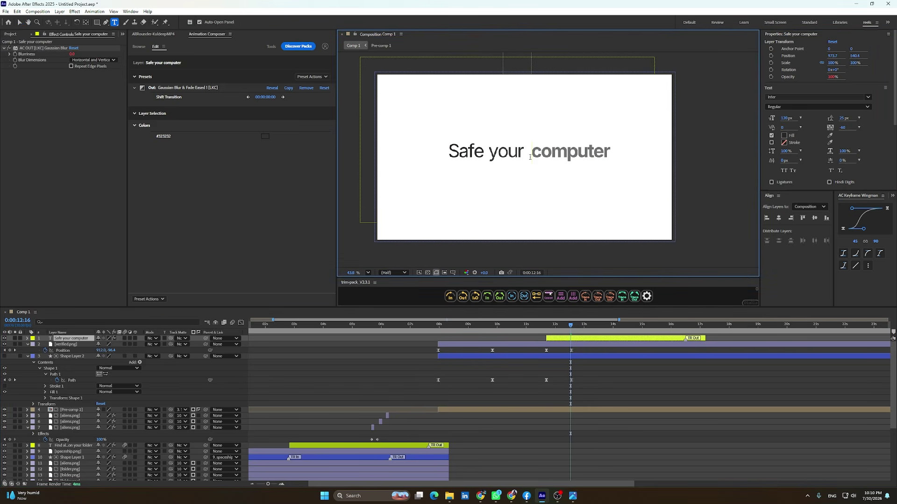
{"action": "key", "text": "BackSpace"}
{"action": "left_click", "coordinate": [600, 374]}
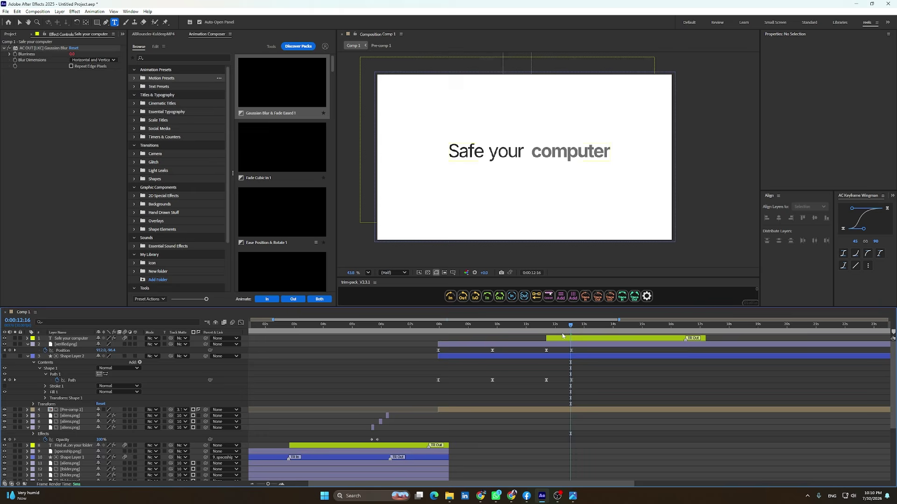
{"action": "left_click", "coordinate": [547, 324]}
{"action": "key", "text": "space"}
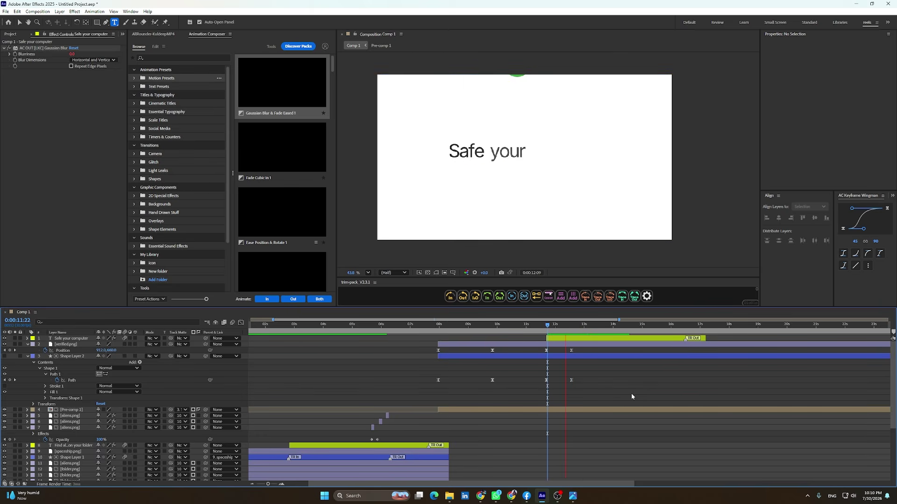
{"action": "key", "text": "space"}
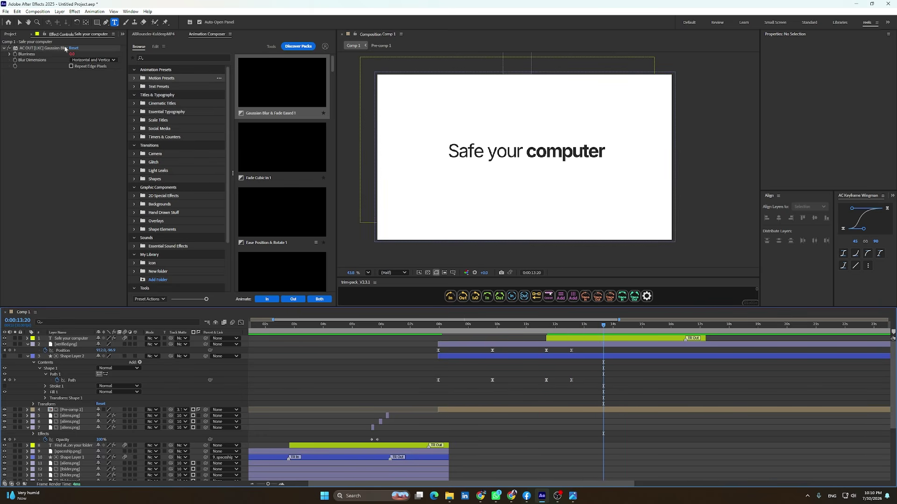
Center the "Safe your computer" text horizontally and vertically in the composition and preview it.
{"action": "left_click", "coordinate": [19, 23]}
{"action": "left_click", "coordinate": [600, 156]}
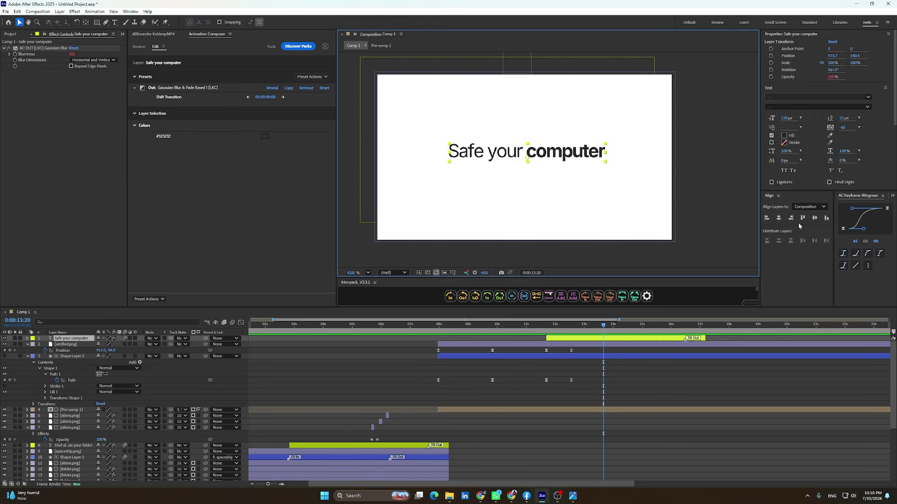
{"action": "left_click", "coordinate": [814, 218]}
{"action": "left_click", "coordinate": [691, 383]}
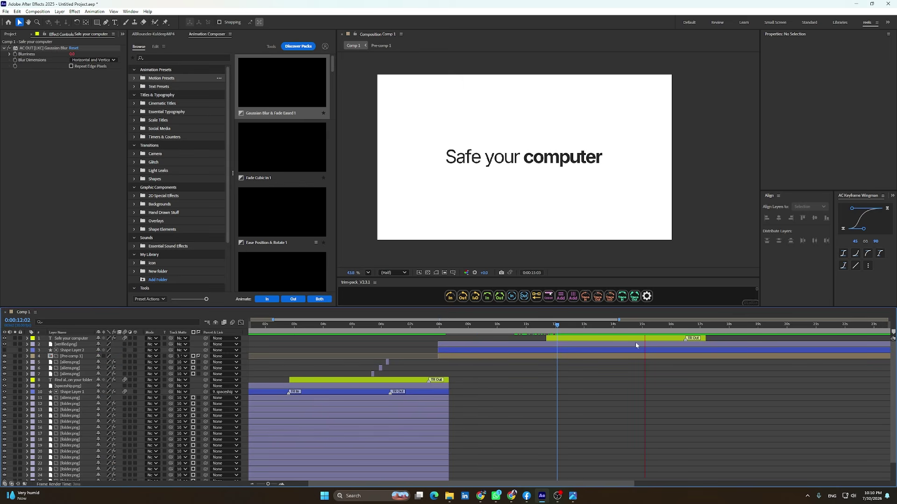
{"action": "key", "text": "space"}
Trim the ends of the text, verified.png, Shape Layer 2 and Pre-comp 1 layers to 0:00:15:10.
{"action": "left_click", "coordinate": [646, 345]}
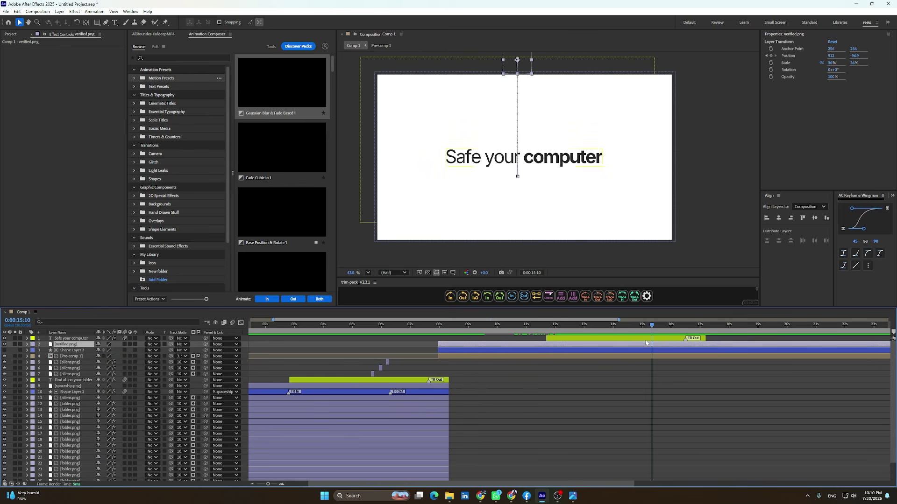
{"action": "left_click", "coordinate": [648, 339]}
{"action": "scroll", "coordinate": [646, 360], "scroll_direction": "down", "scroll_amount": 3}
{"action": "left_click", "coordinate": [516, 356], "text": "shift"}
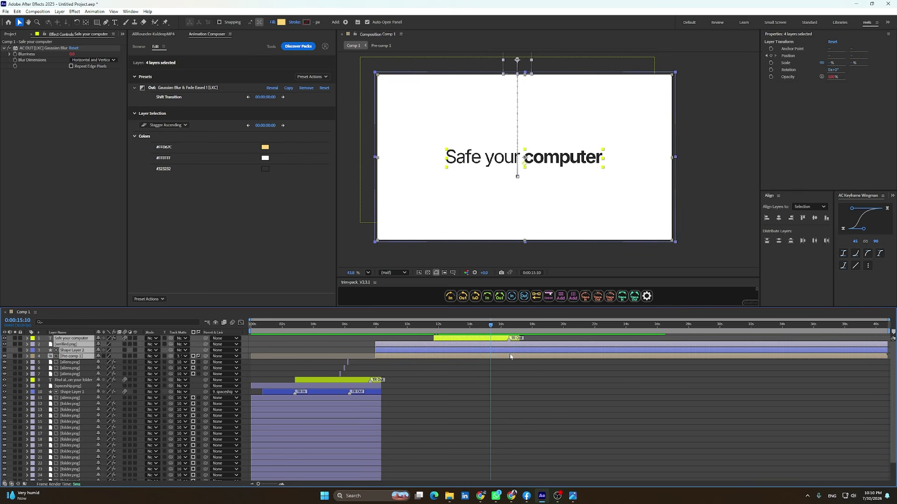
{"action": "key", "text": "alt+bracketright"}
Preview the whole animation from 0:00:00:00 through the "Safe your computer" ending.
{"action": "left_click_drag", "start_coordinate": [492, 332], "coordinate": [58, 325]}
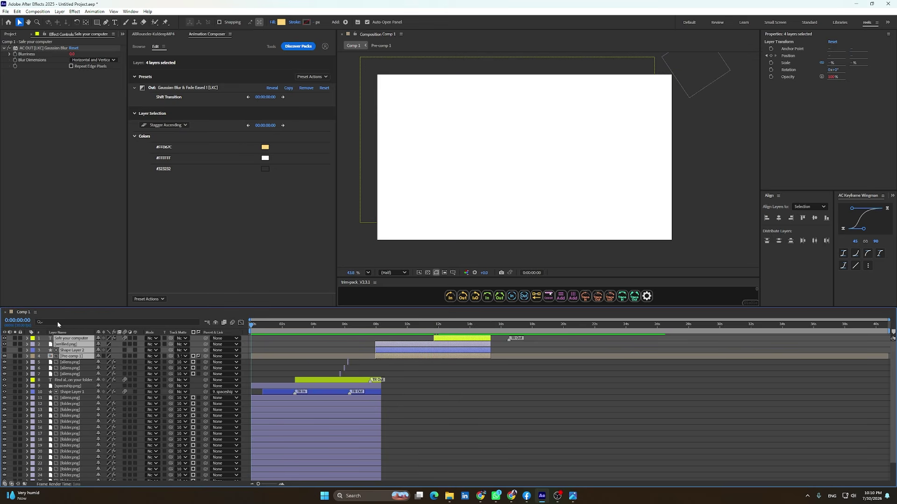
{"action": "left_click", "coordinate": [466, 399]}
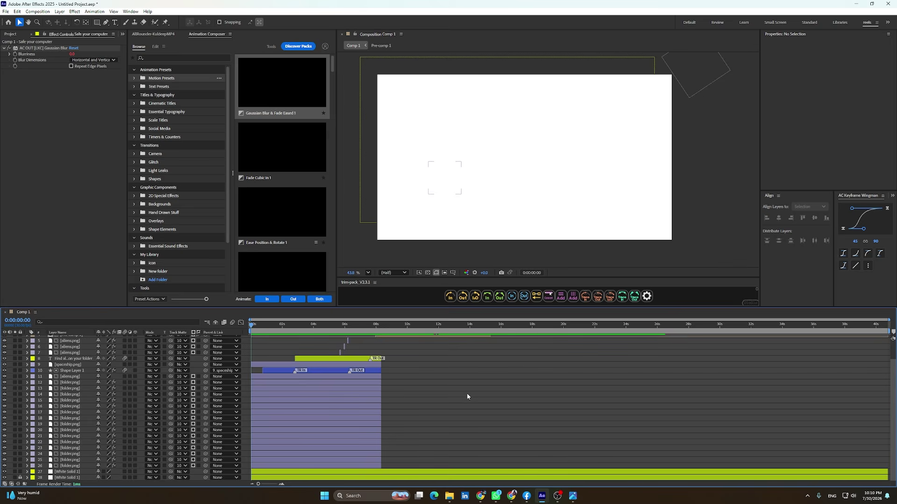
{"action": "key", "text": "space"}
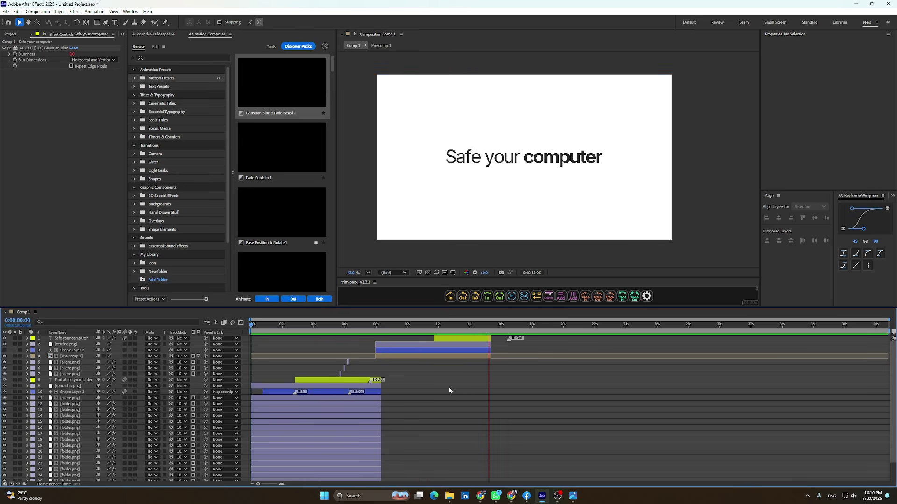
{"action": "key", "text": "space"}
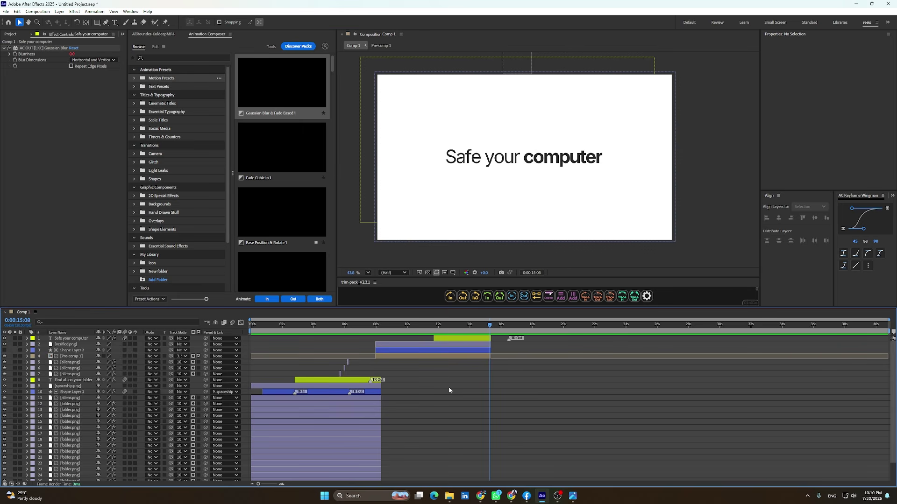